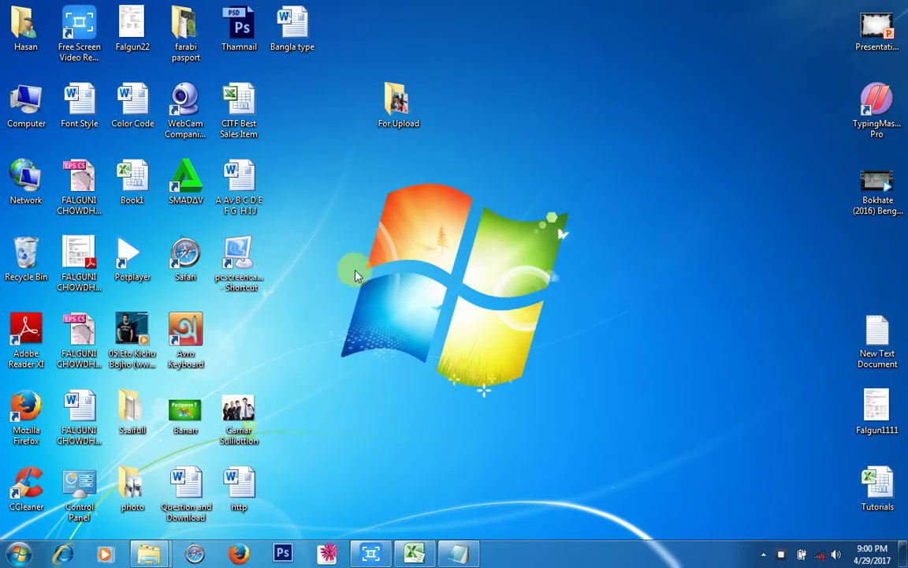
- Launch Microsoft Word 2010 from Start > All Programs > Microsoft Office, opening a blank Document1
left_click(14, 555)
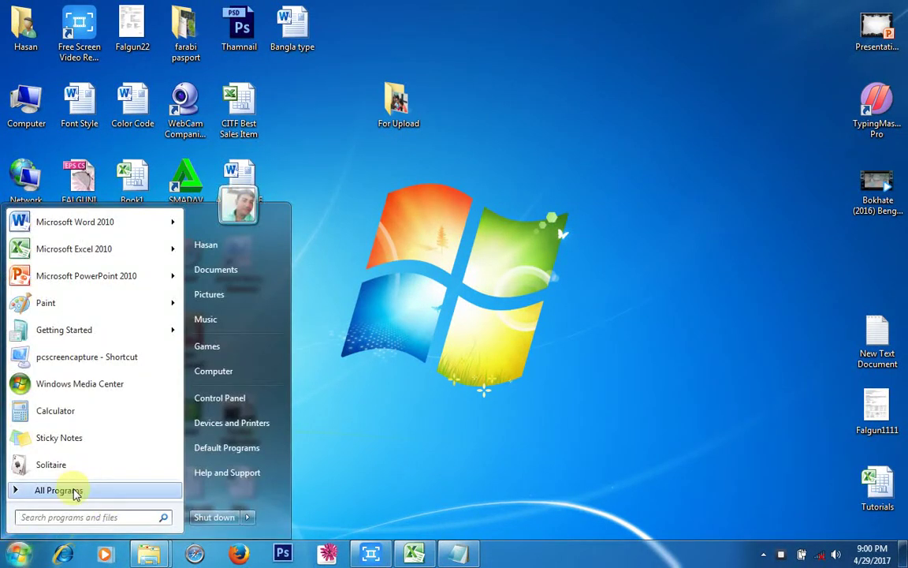
left_click(47, 488)
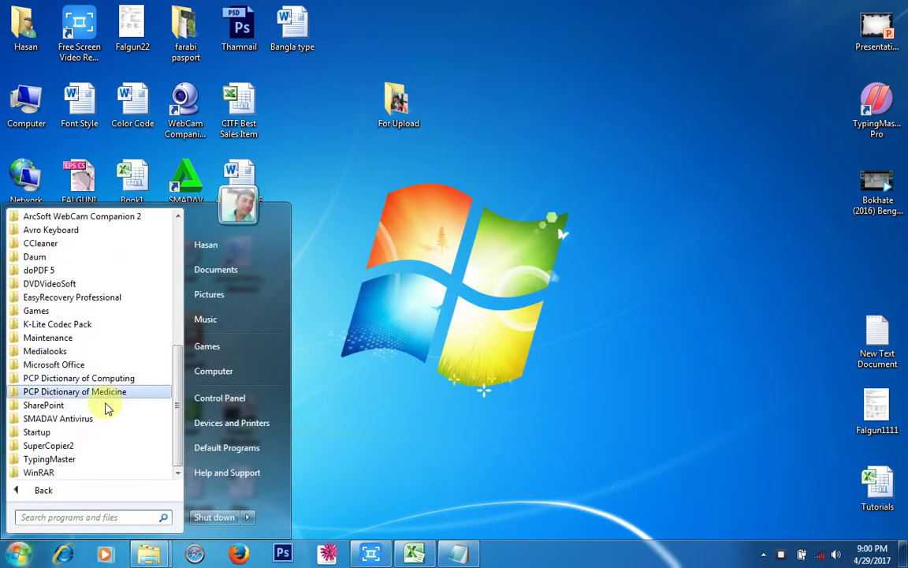
left_click(76, 366)
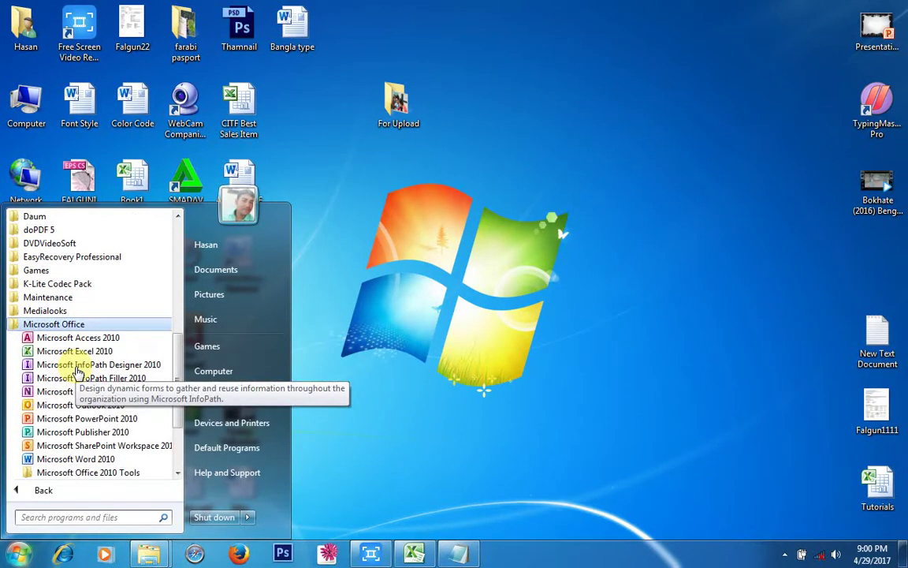
left_click(51, 460)
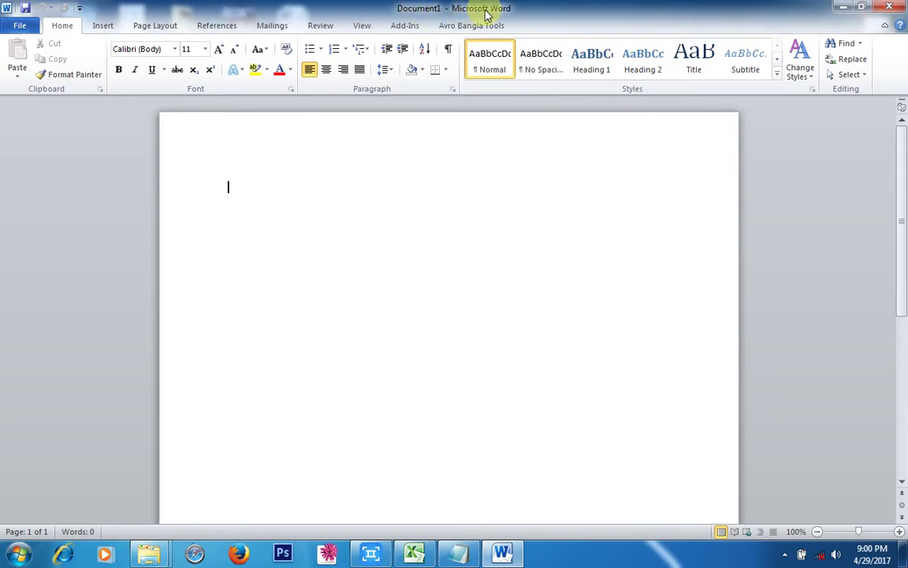
- Minimize and restore the Word window, move it, then maximize it again
left_click(846, 7)
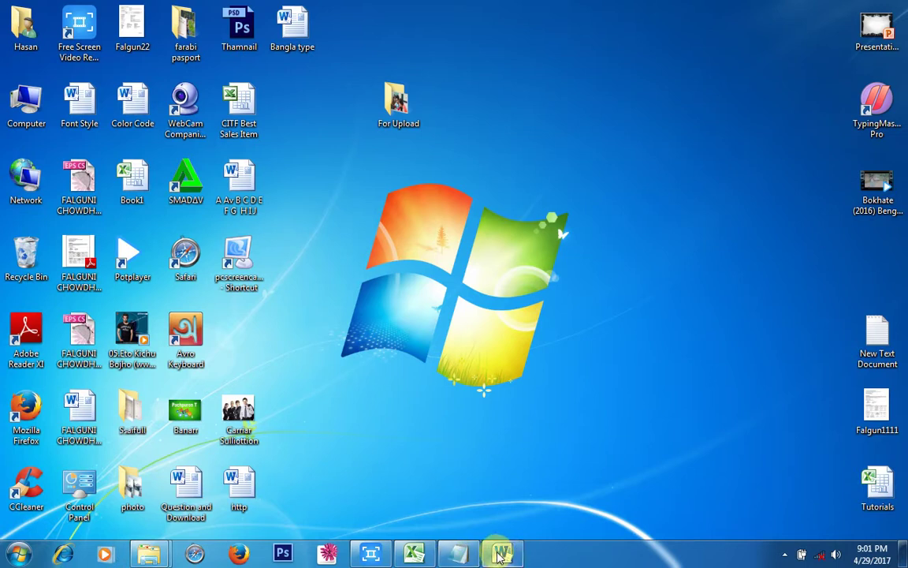
left_click(504, 557)
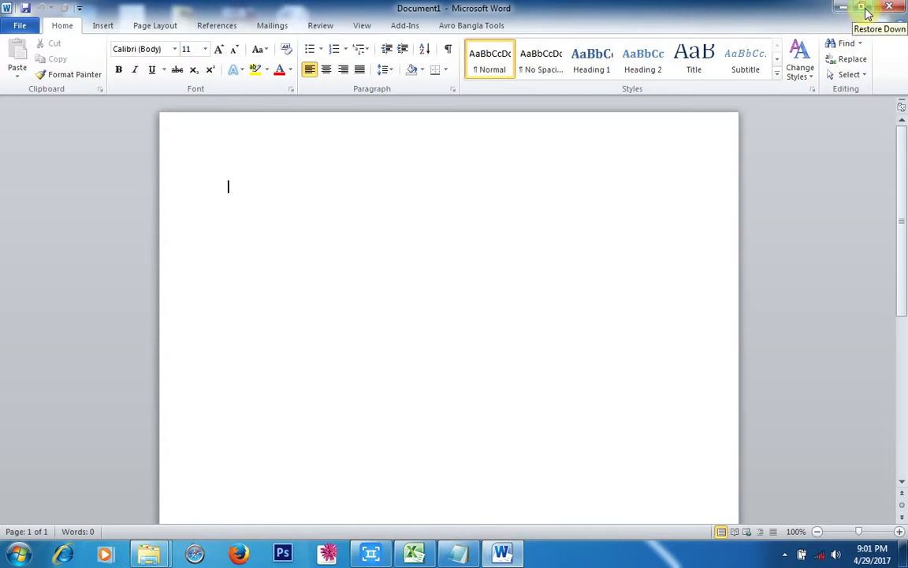
left_click(862, 8)
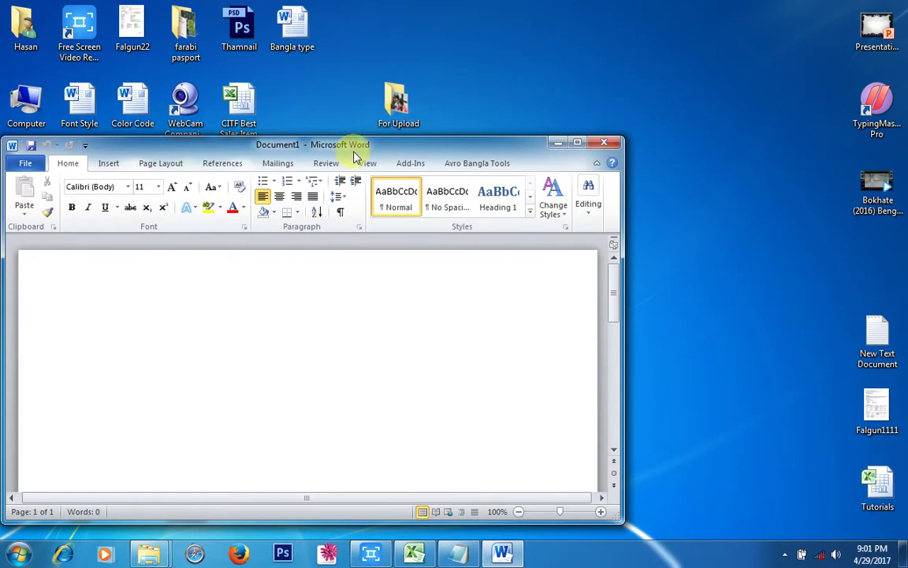
left_click_drag(354, 153, 468, 129)
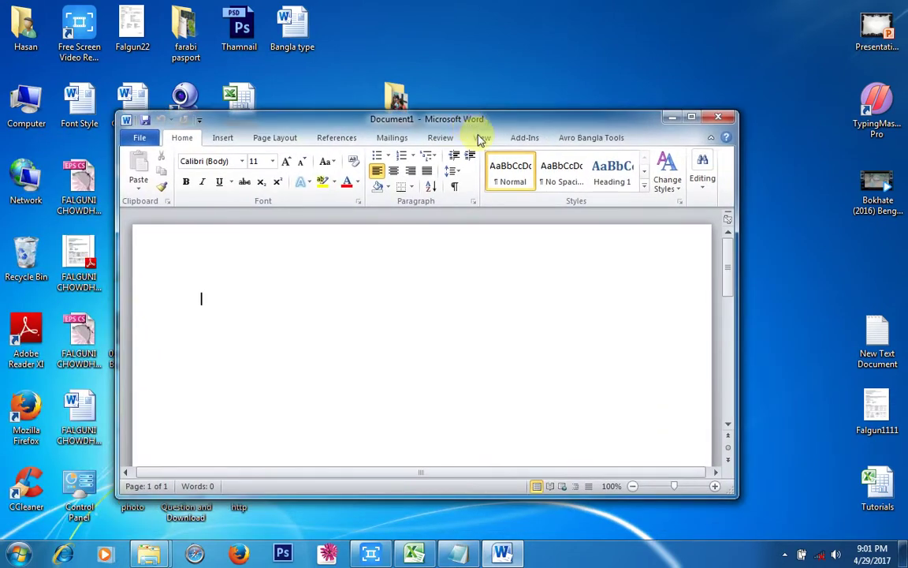
left_click(691, 118)
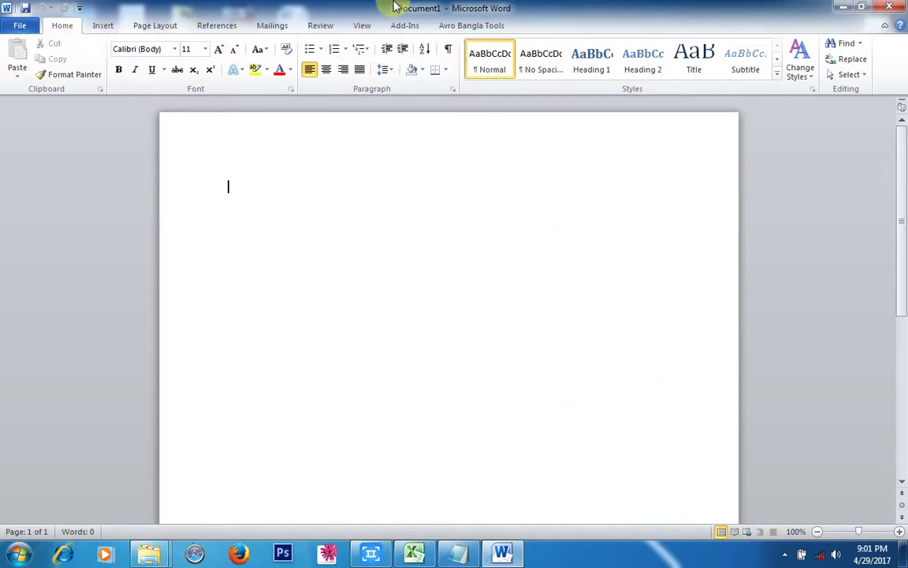
- Browse the Insert, Page Layout, References, Mailings and View tabs, then glance at the tray's hidden icons
left_click(111, 27)
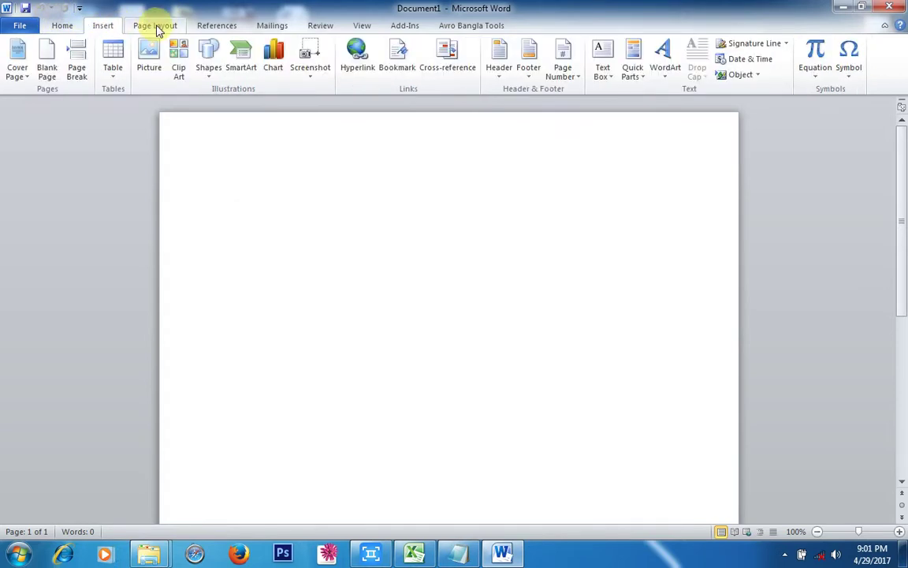
left_click(156, 27)
left_click(216, 26)
left_click(272, 27)
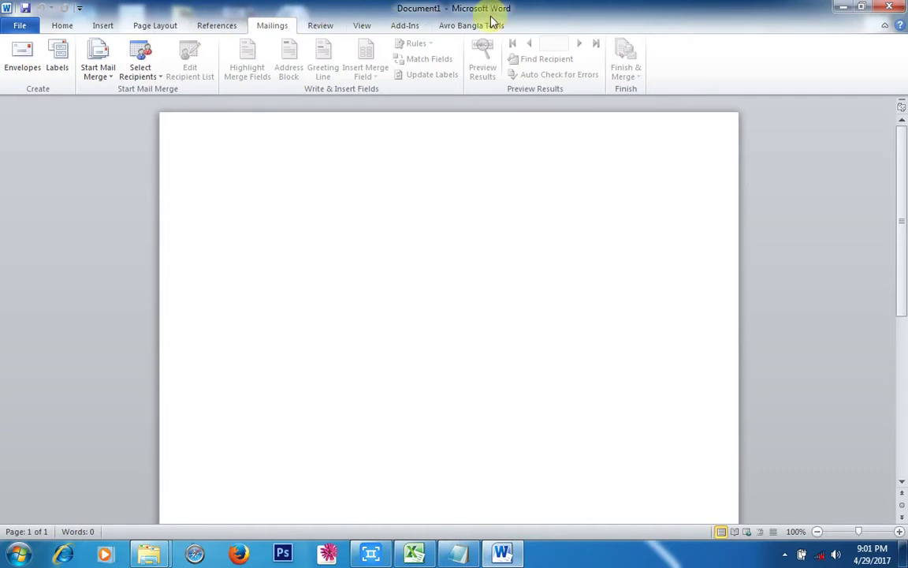
left_click(360, 27)
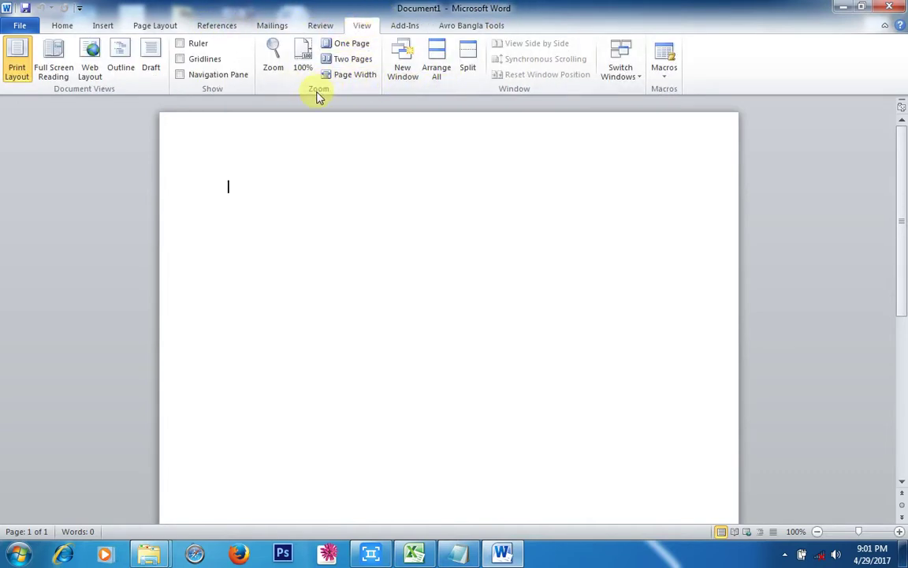
left_click(785, 554)
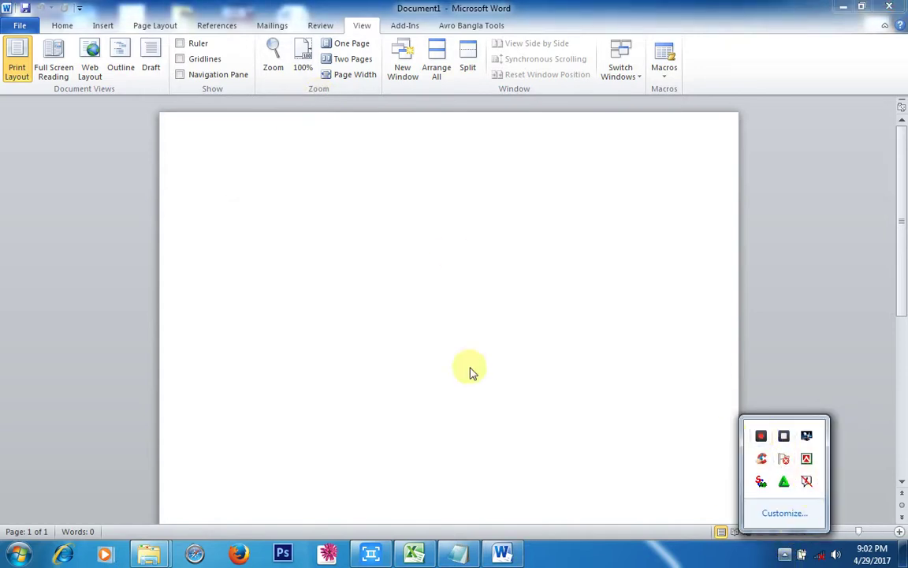
left_click(453, 186)
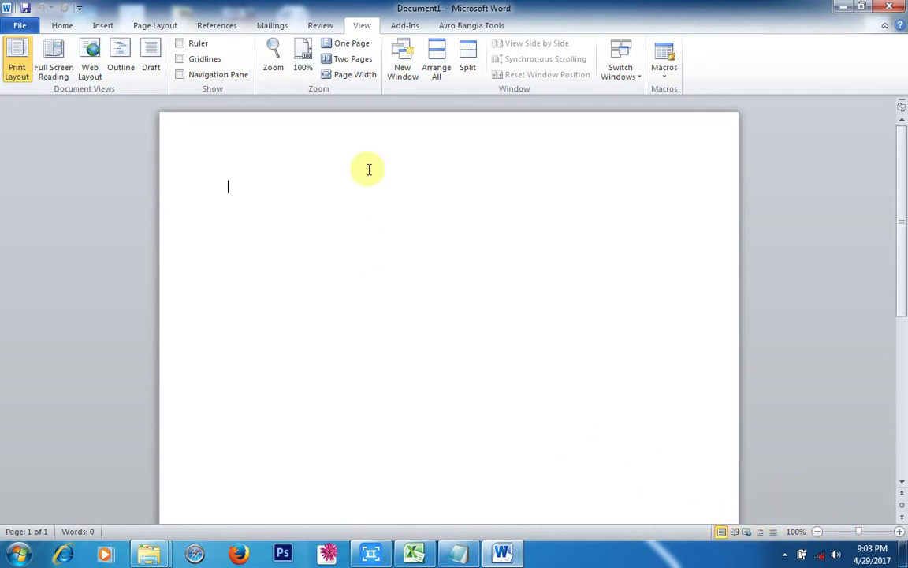
- Zoom the page to 140% and back to 110%, then peek at the File view's recent documents
left_click(900, 532)
left_click(900, 532)
left_click(901, 533)
left_click(901, 533)
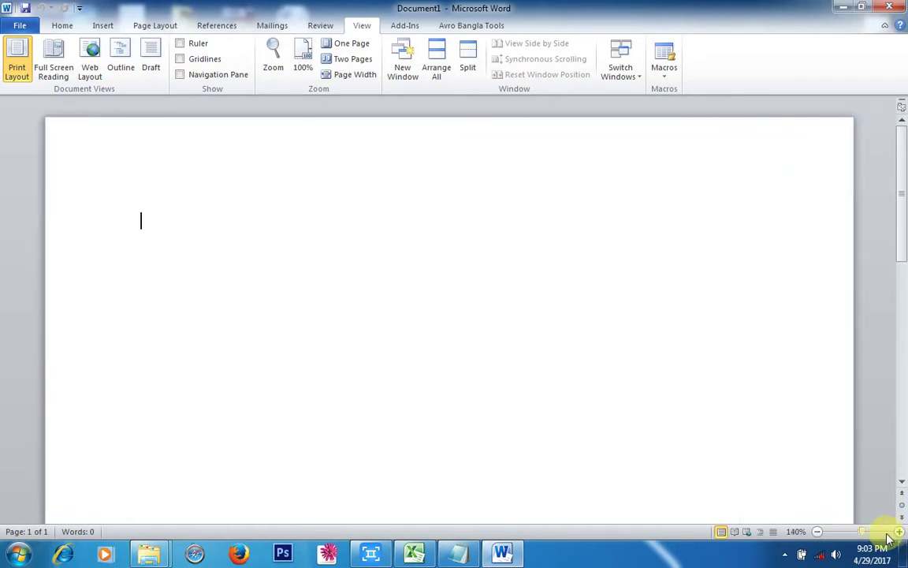
left_click(817, 532)
left_click(817, 531)
left_click(818, 531)
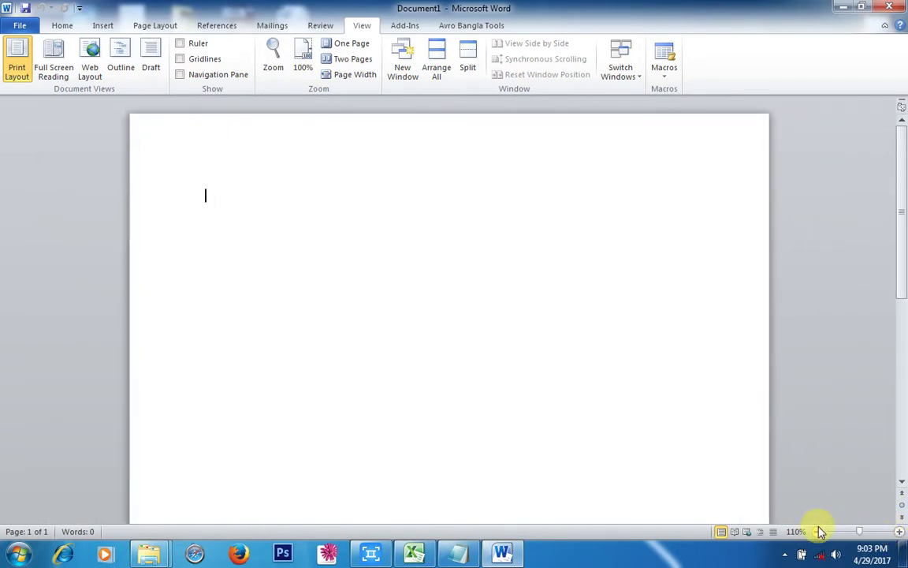
left_click(818, 531)
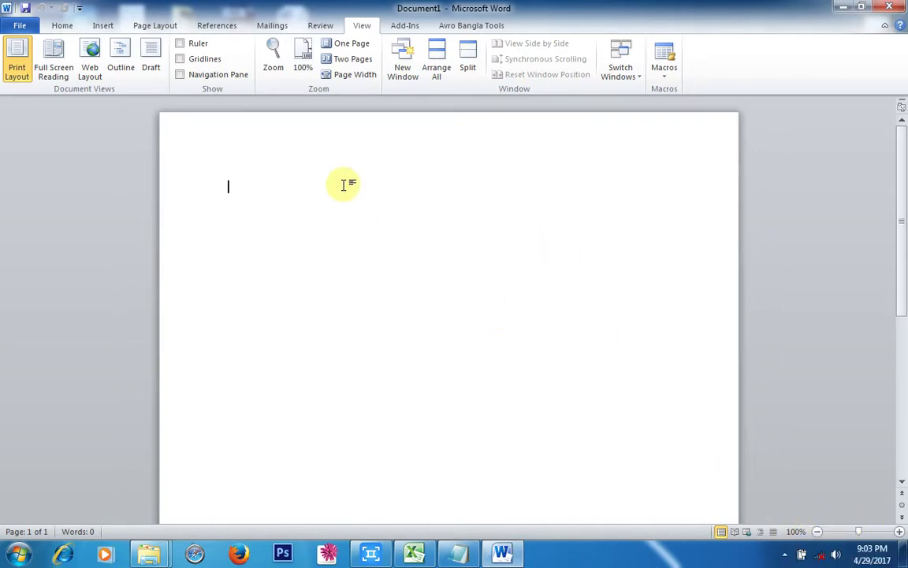
left_click(6, 28)
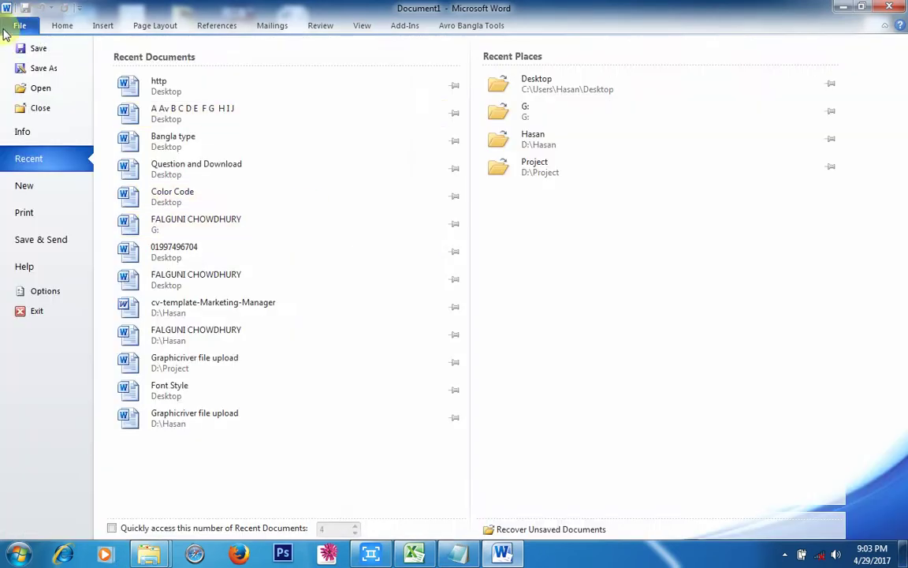
left_click(61, 26)
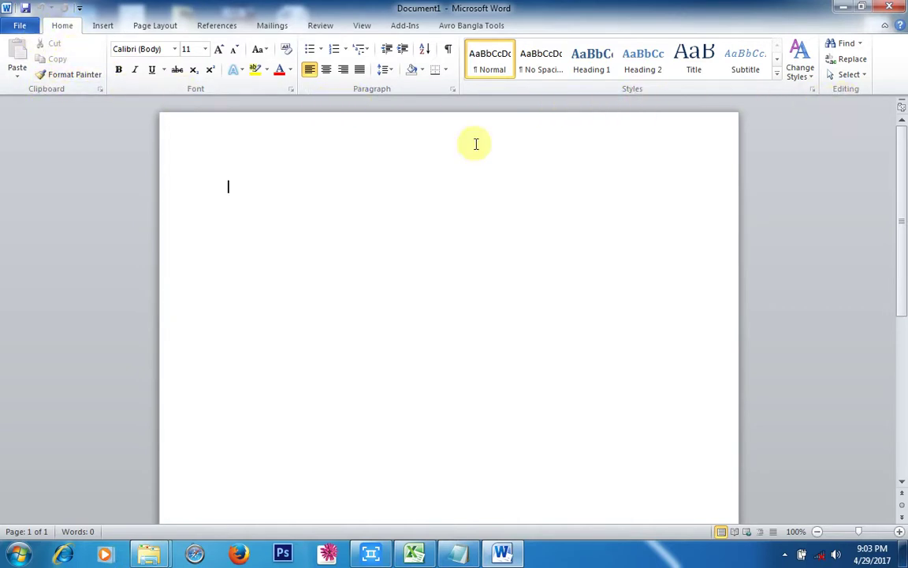
left_click(100, 26)
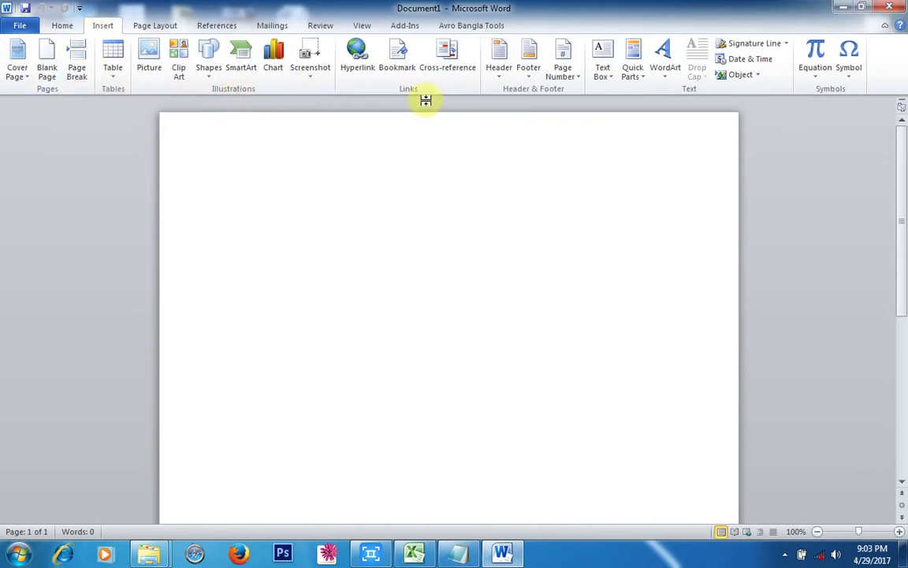
left_click(114, 77)
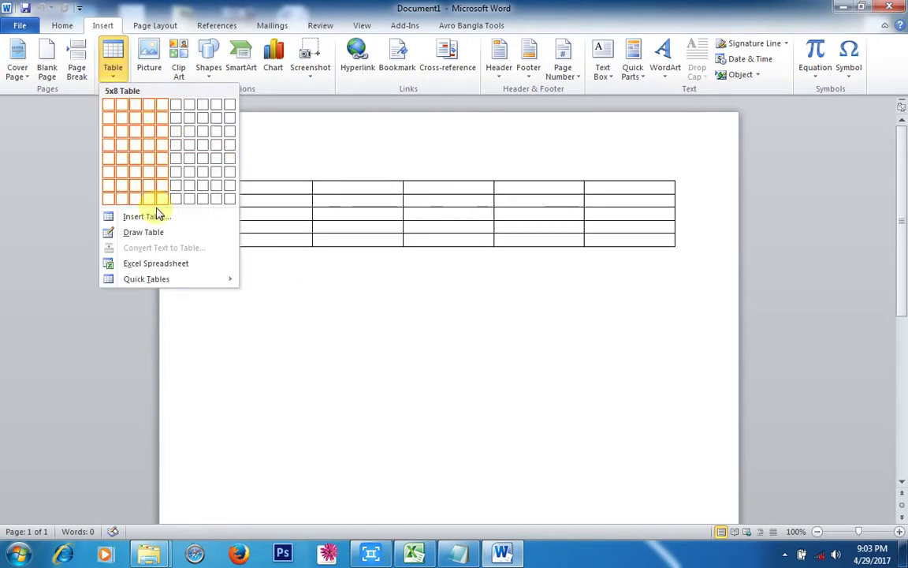
left_click(406, 223)
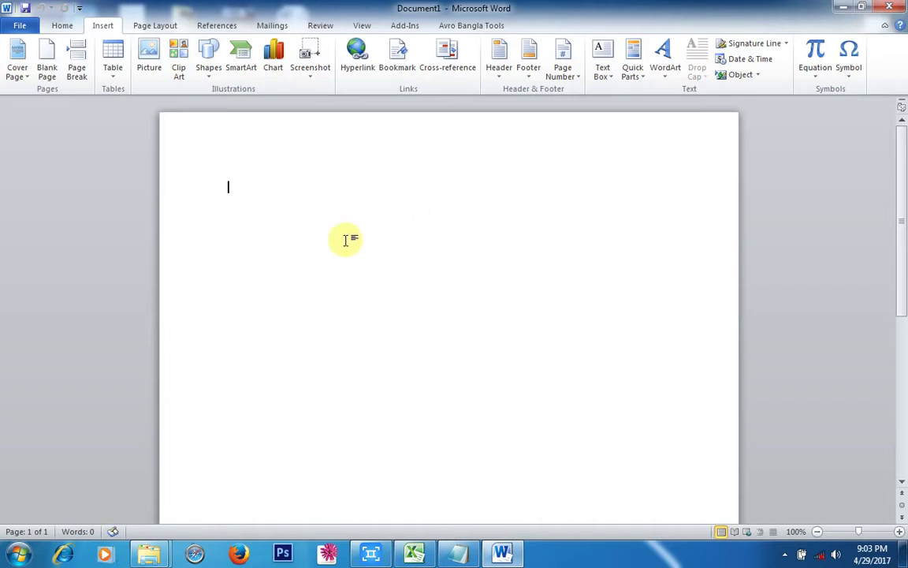
left_click(61, 27)
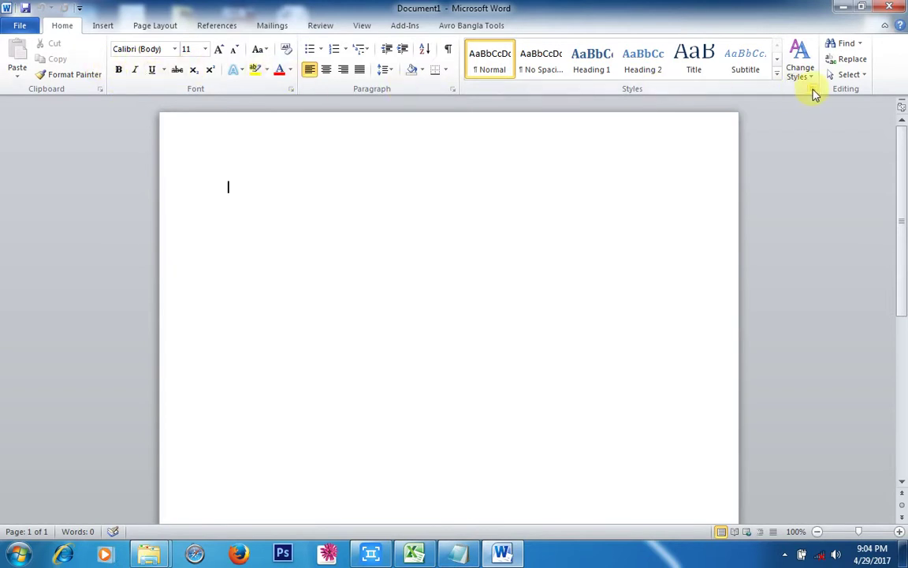
- Type the name line at the top, then switch the font to SutonnyMJ for the Bangla text
left_click(102, 29)
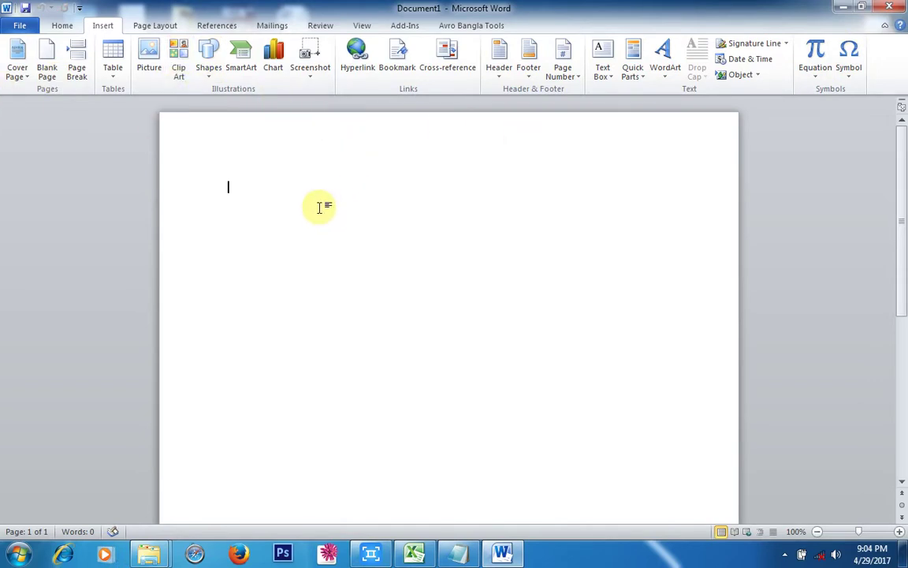
left_click(62, 25)
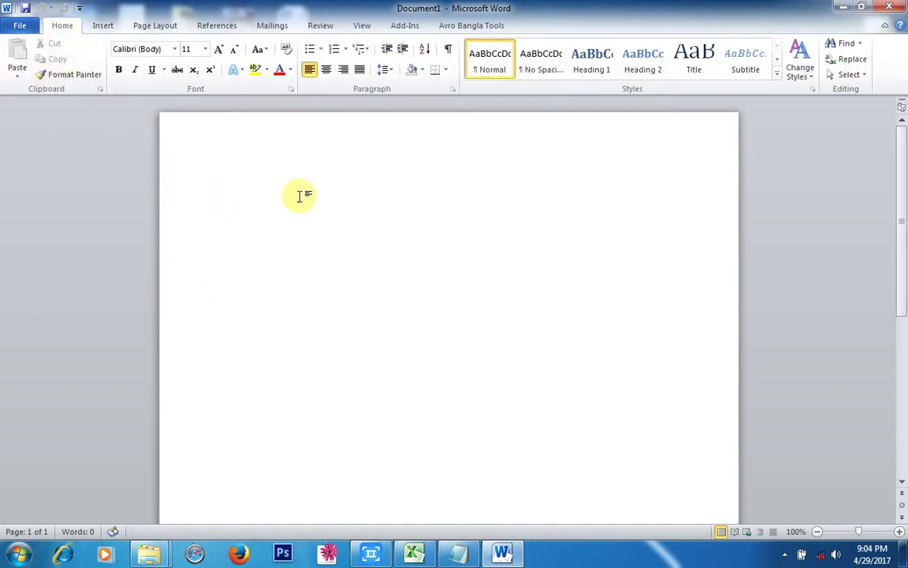
type("Al Kabi")
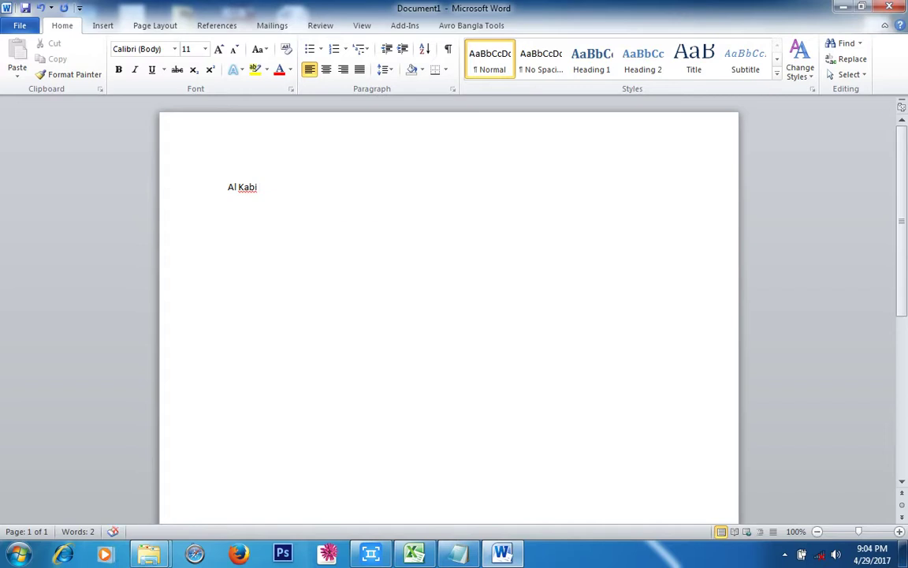
left_click(176, 49)
left_click(157, 128)
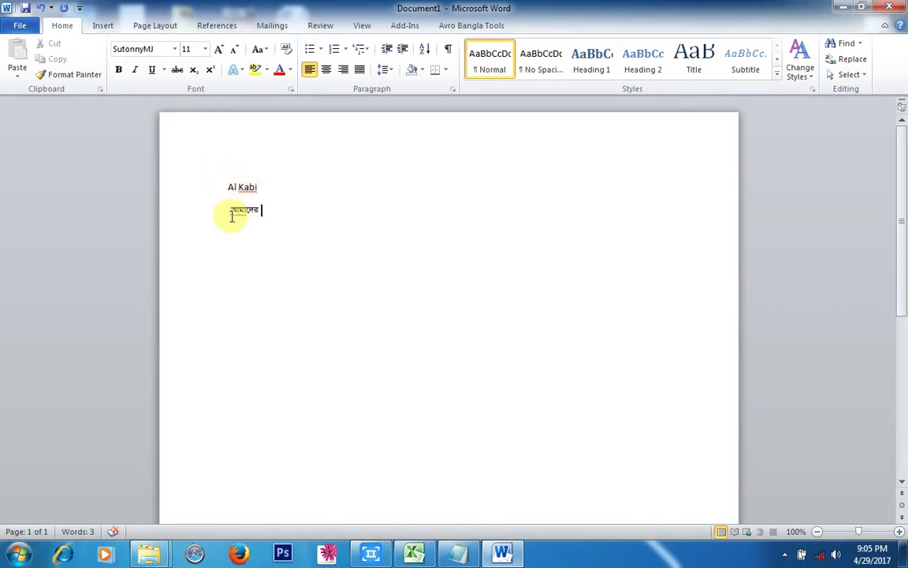
- Enlarge the Bangla word আমাদের to 24 pt
left_click_drag(229, 210, 274, 211)
left_click(221, 49)
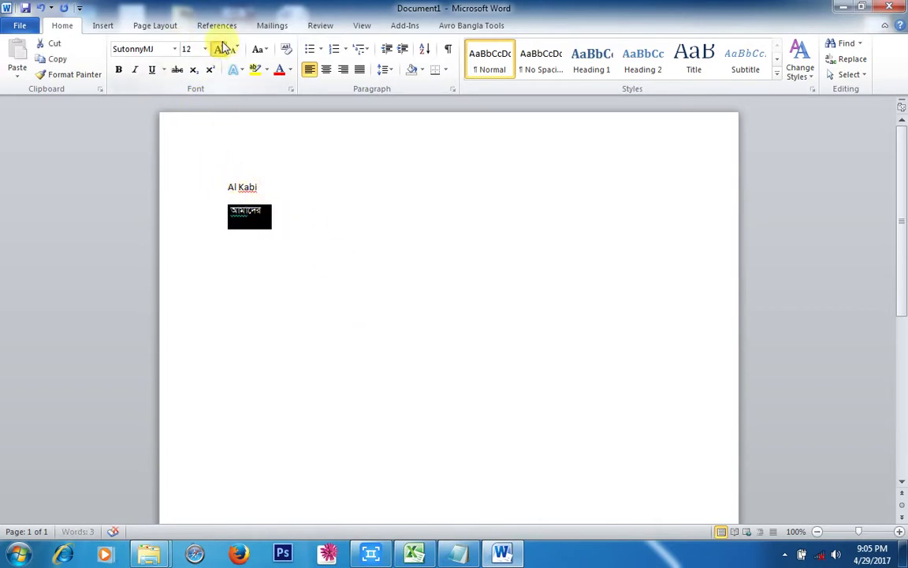
left_click(221, 49)
left_click(221, 49)
left_click(221, 49)
left_click(222, 49)
left_click(376, 241)
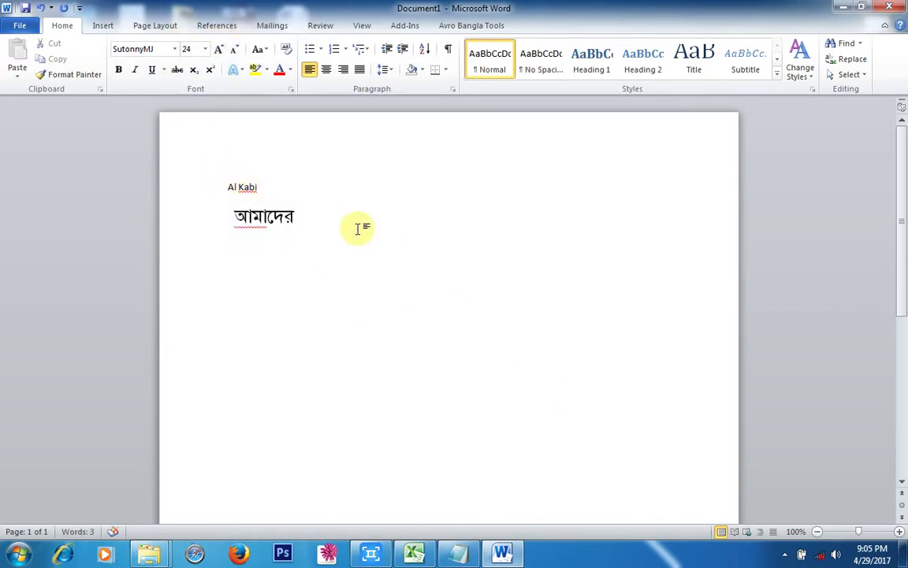
- Finish the line with দেশে সেই ছেলে হবে কবে? and type কথায় না বড় হয়ে কাজে বড় below
type("দেশে ")
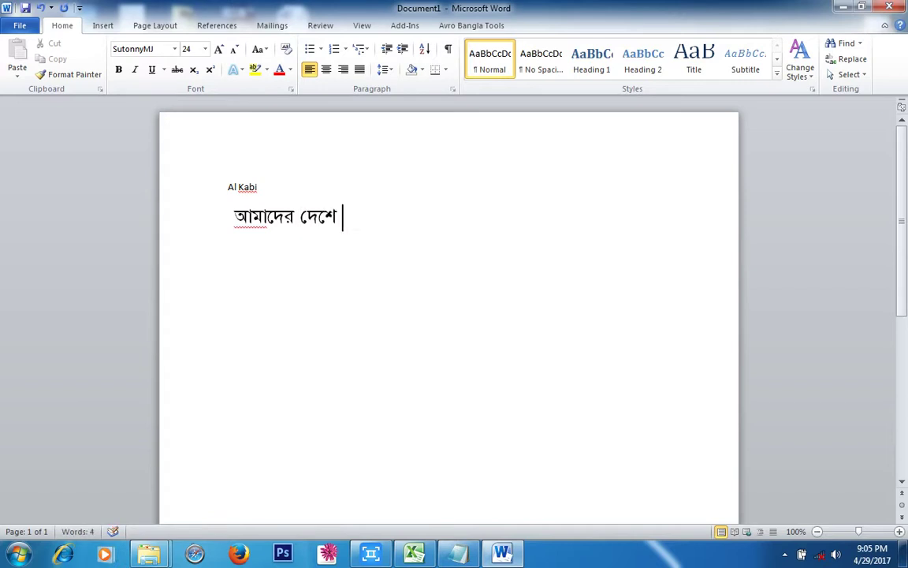
type("সেই ছেলে হবে")
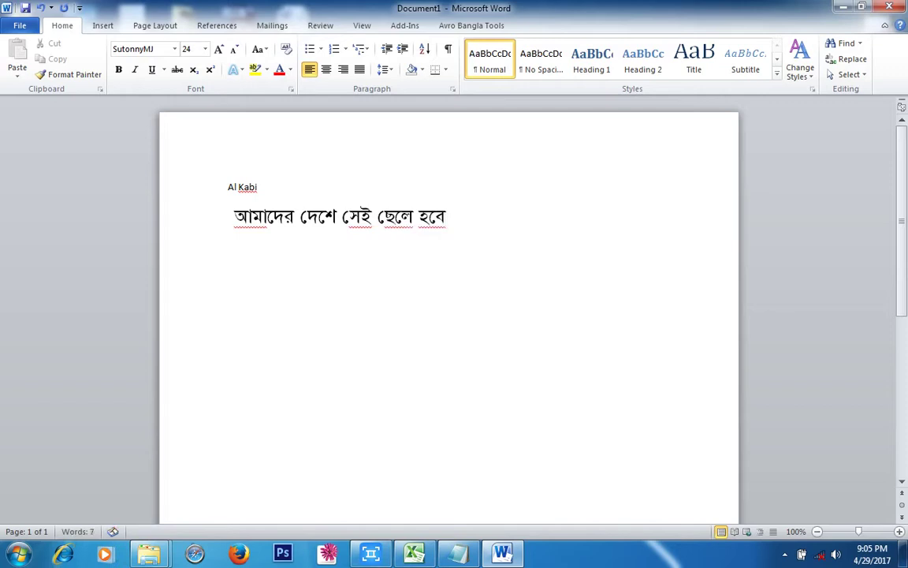
type(" কবে?")
key("Return")
type("ক")
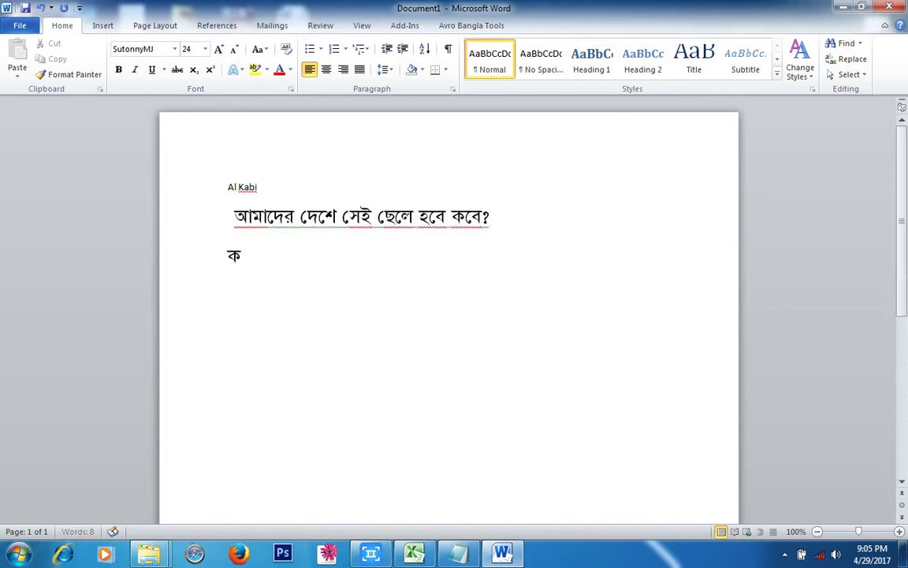
type("থায় না ব")
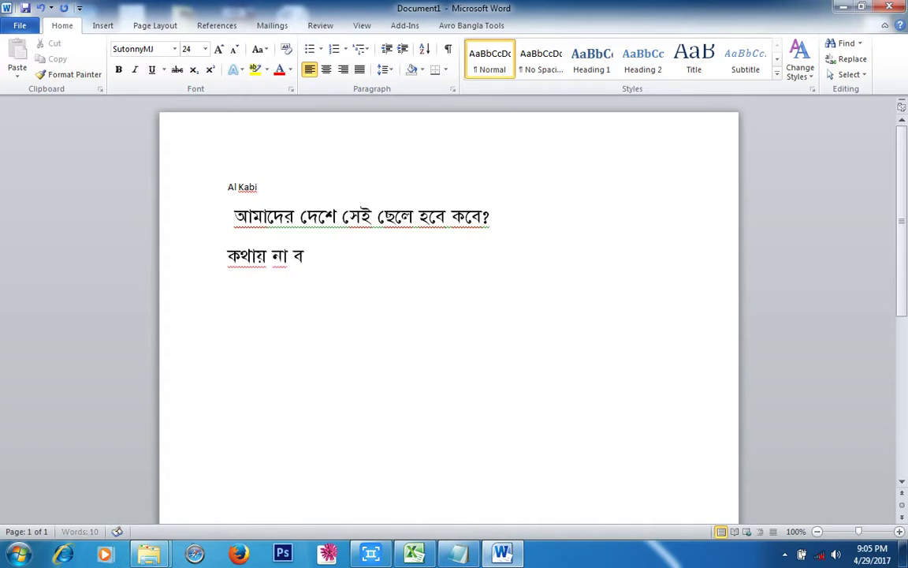
type("ড় হ")
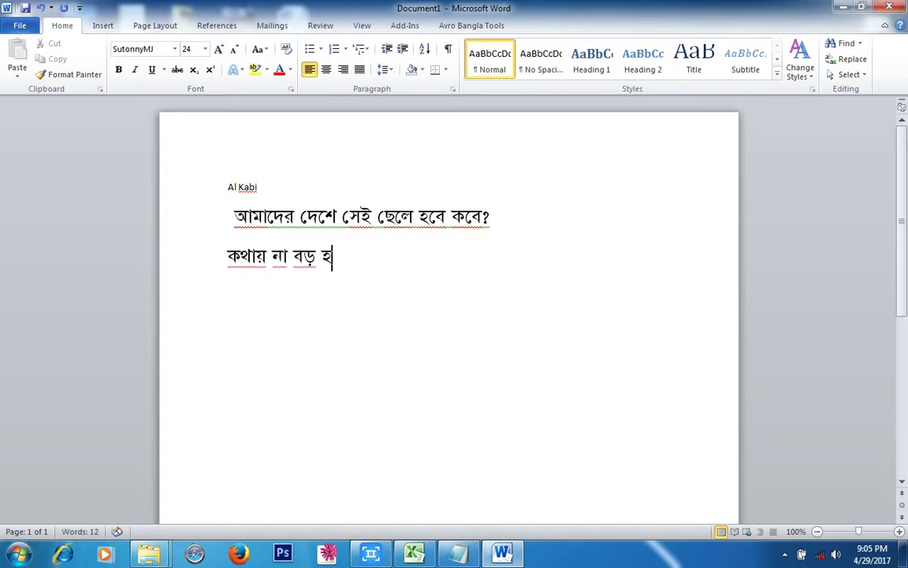
type("য়ে কাজে ")
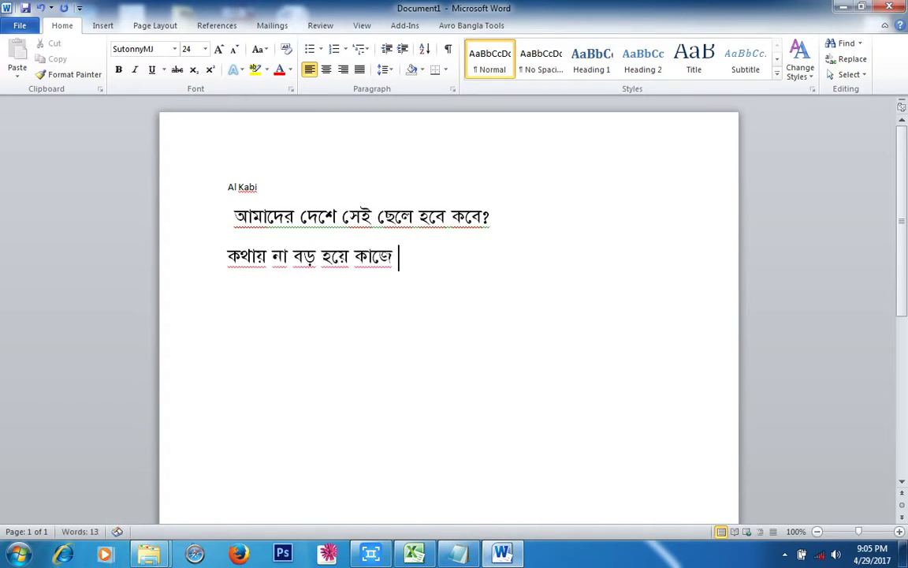
type("বড় হবে।")
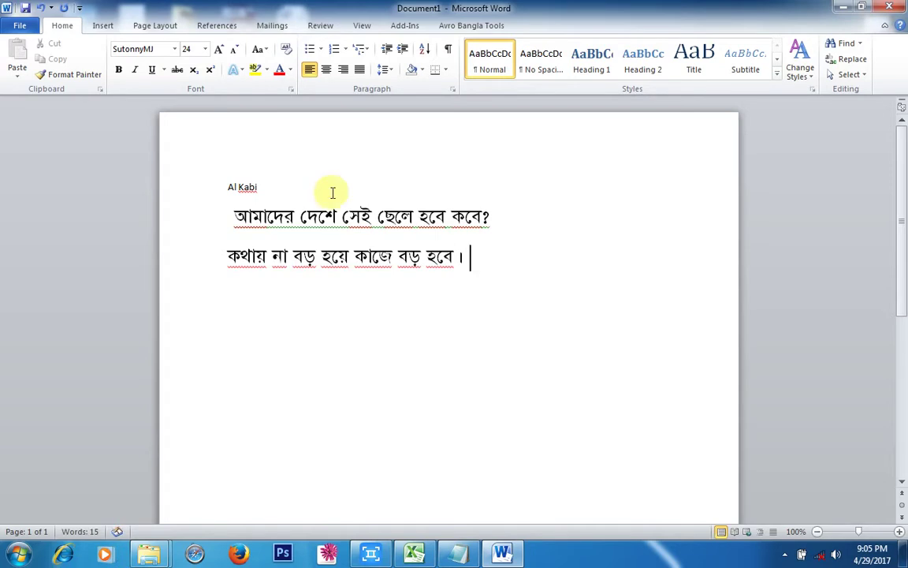
- Select the entire first Bangla line, the question line
left_click(235, 216)
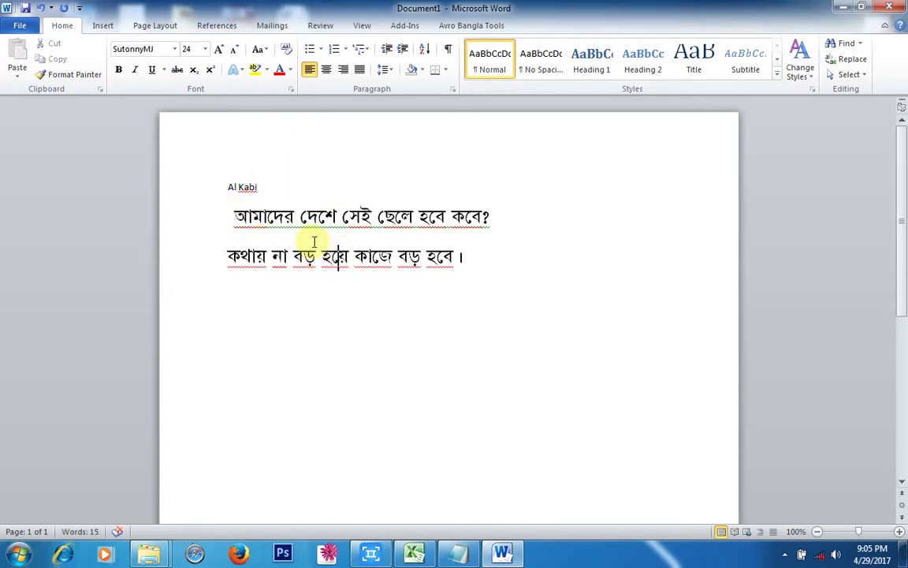
left_click(298, 213)
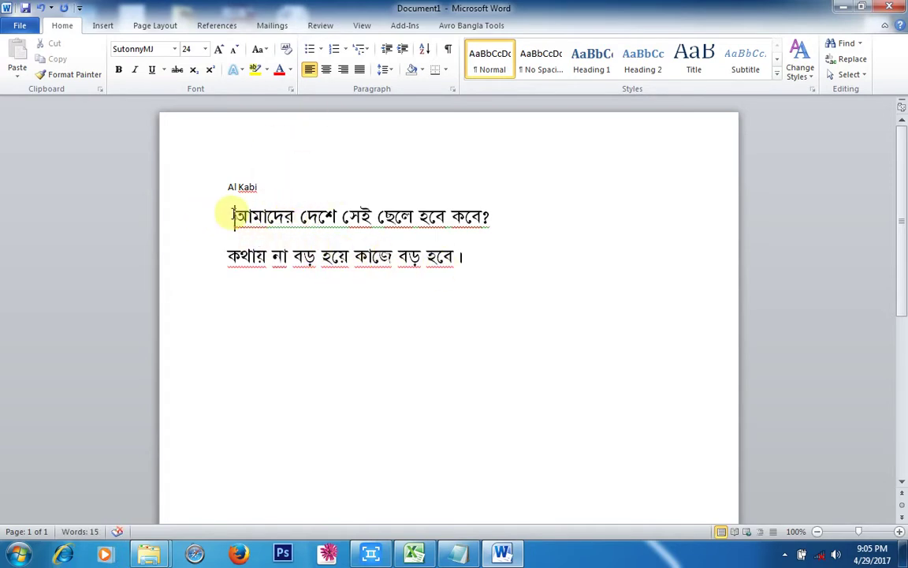
left_click(340, 265)
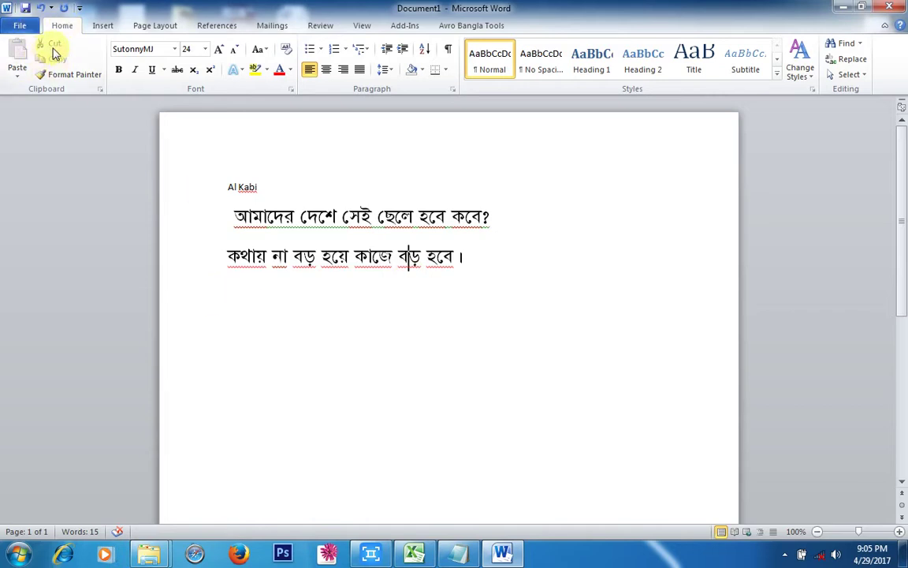
left_click(304, 256)
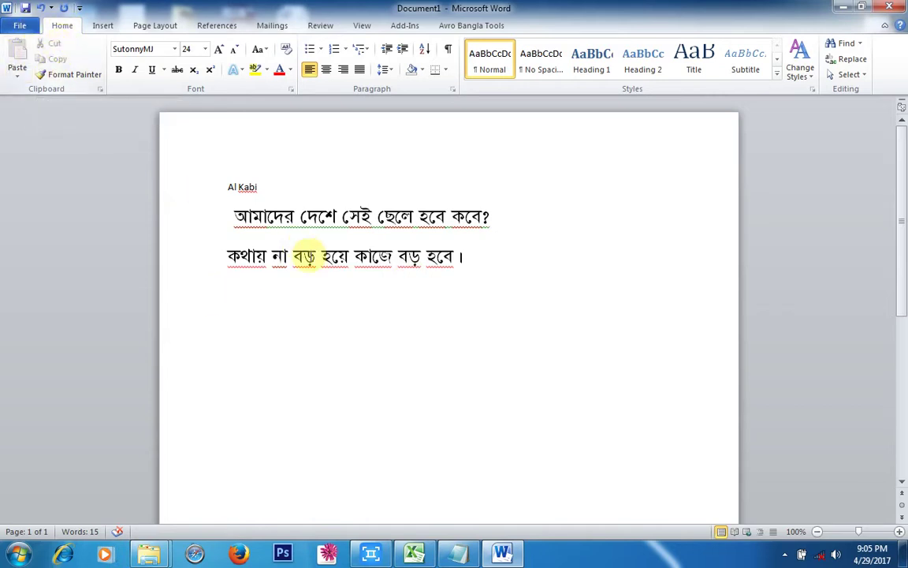
left_click_drag(230, 214, 493, 214)
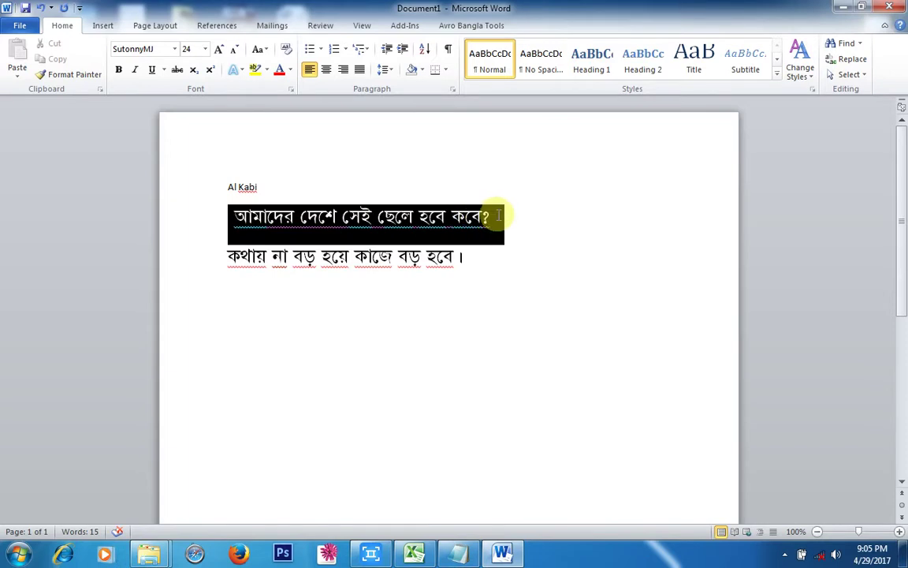
key("ctrl+End")
left_click_drag(233, 216, 248, 216)
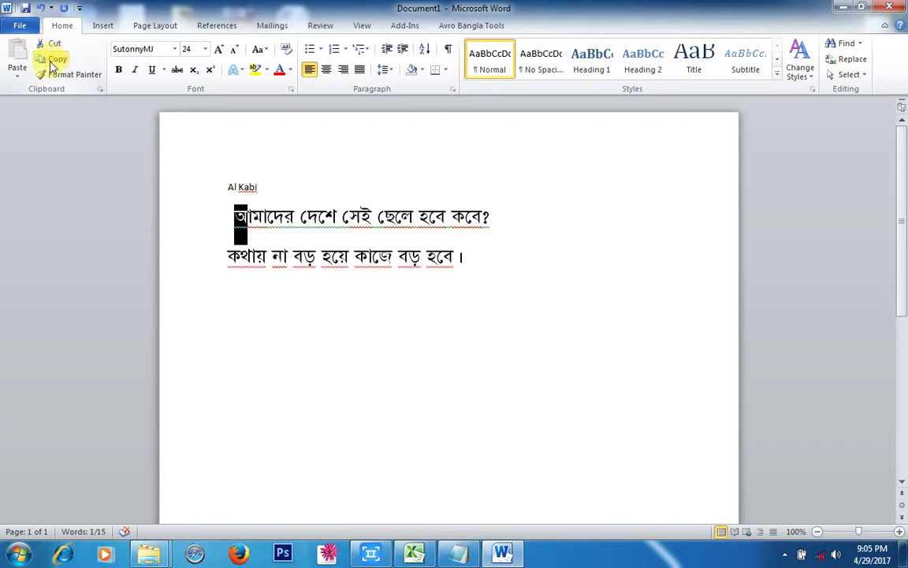
left_click(338, 385)
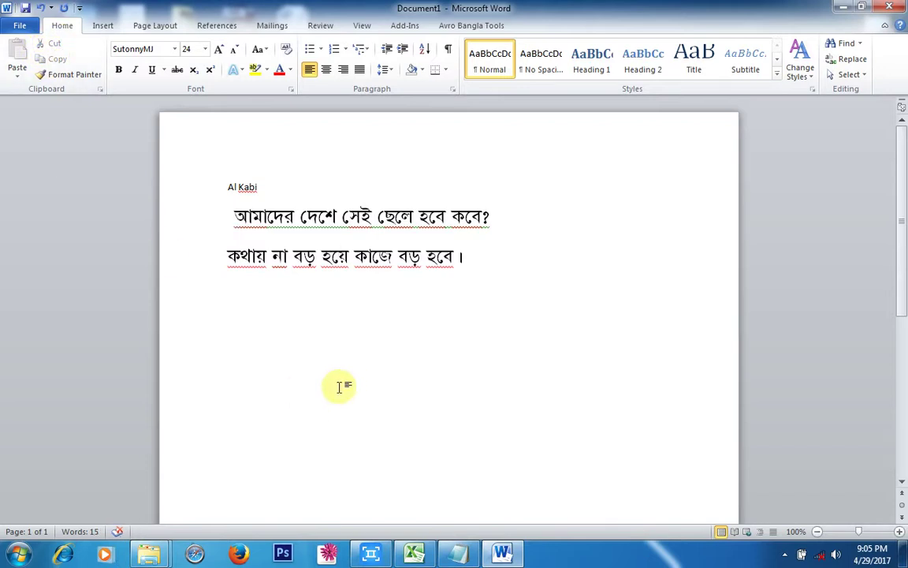
left_click(240, 256)
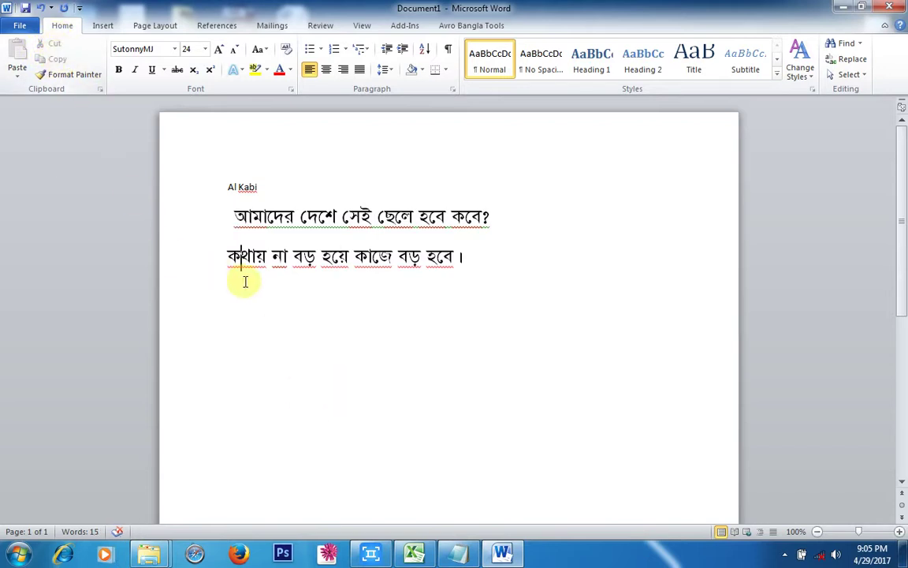
left_click_drag(234, 212, 248, 214)
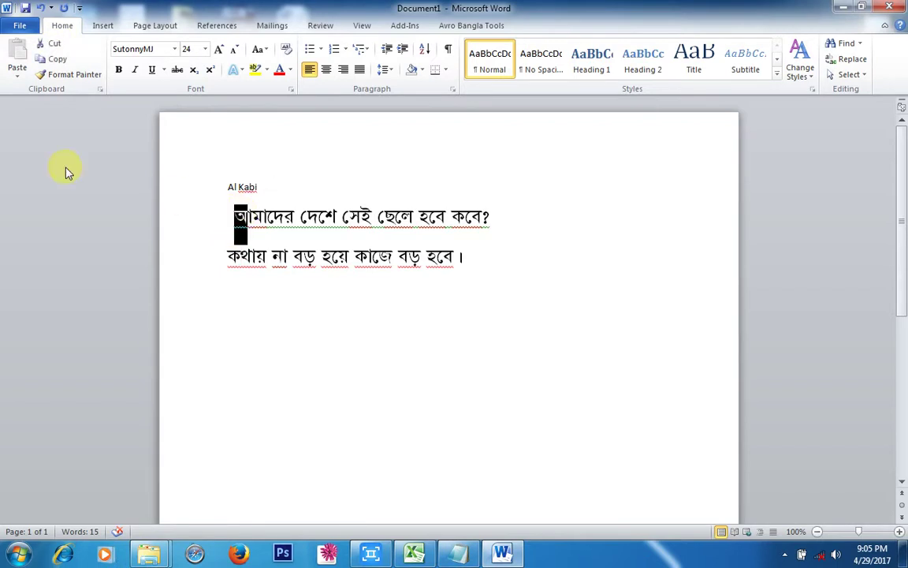
left_click(229, 259)
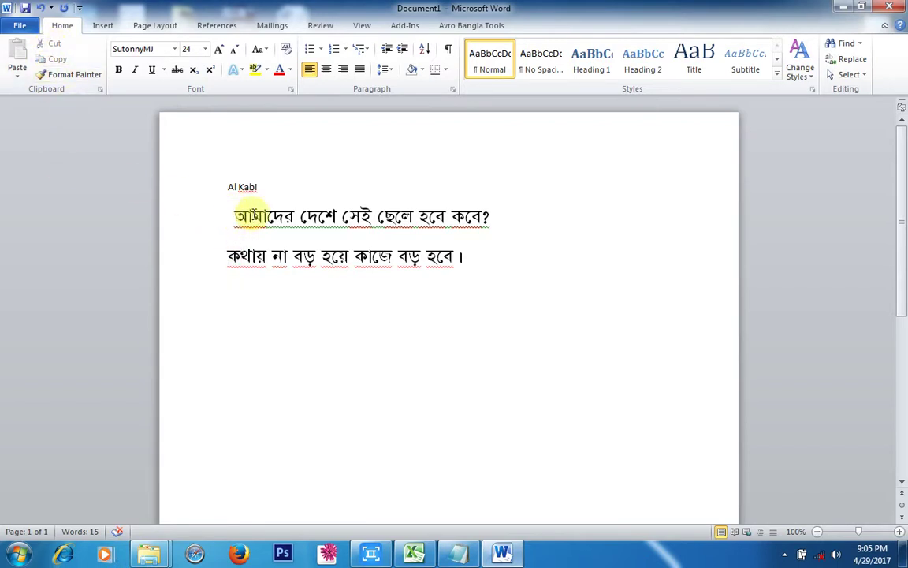
left_click_drag(239, 213, 419, 259)
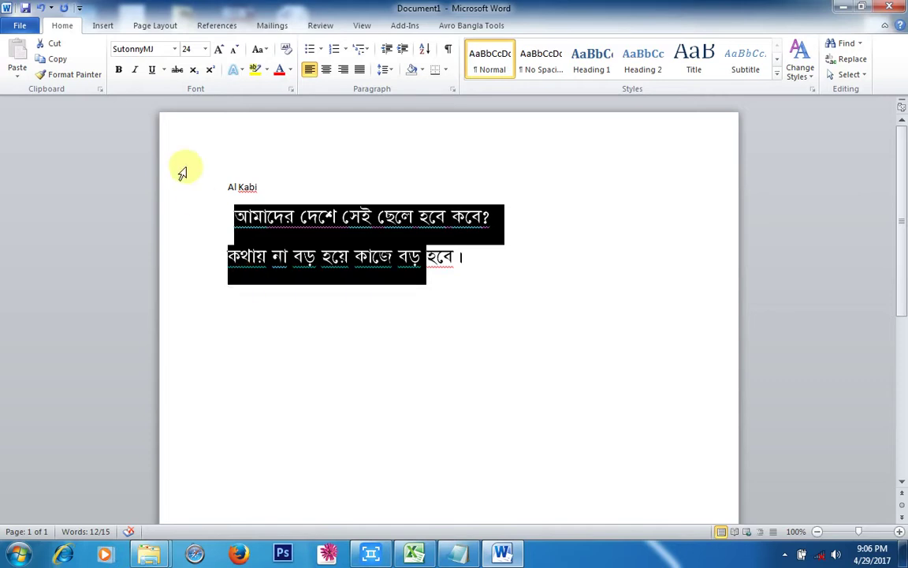
left_click(235, 254)
left_click_drag(234, 211, 528, 249)
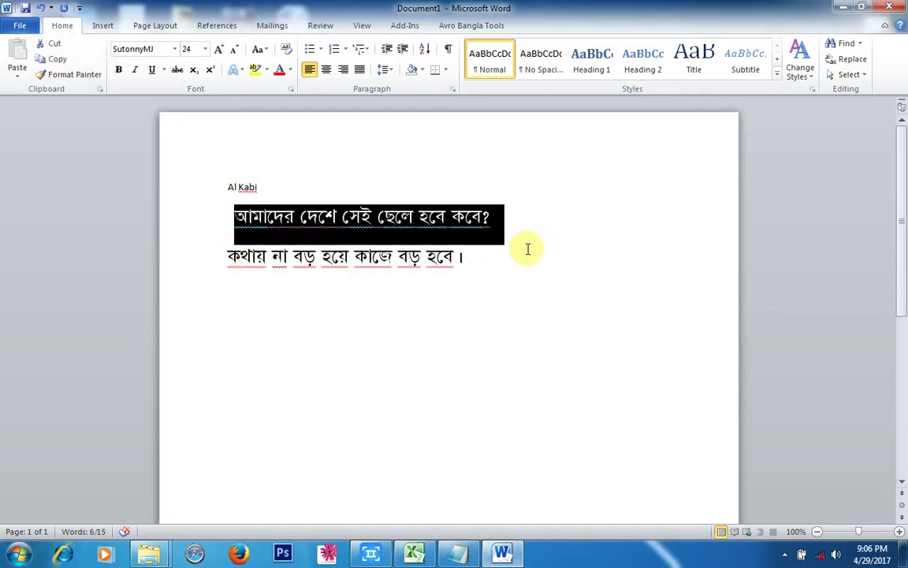
- Cut the question line, add blank lines, and paste it back above
left_click(57, 45)
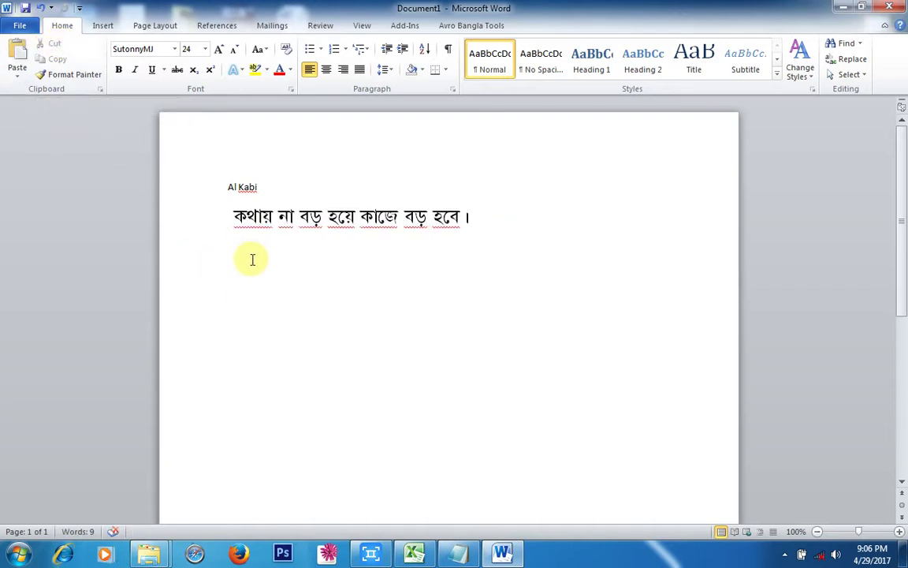
key("Return")
key("Return")
key("Return")
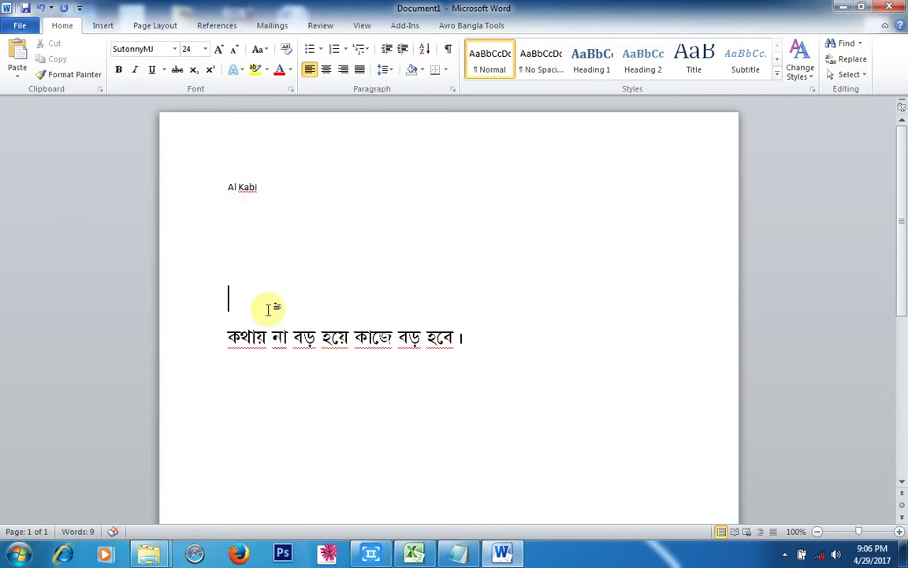
key("ctrl+v")
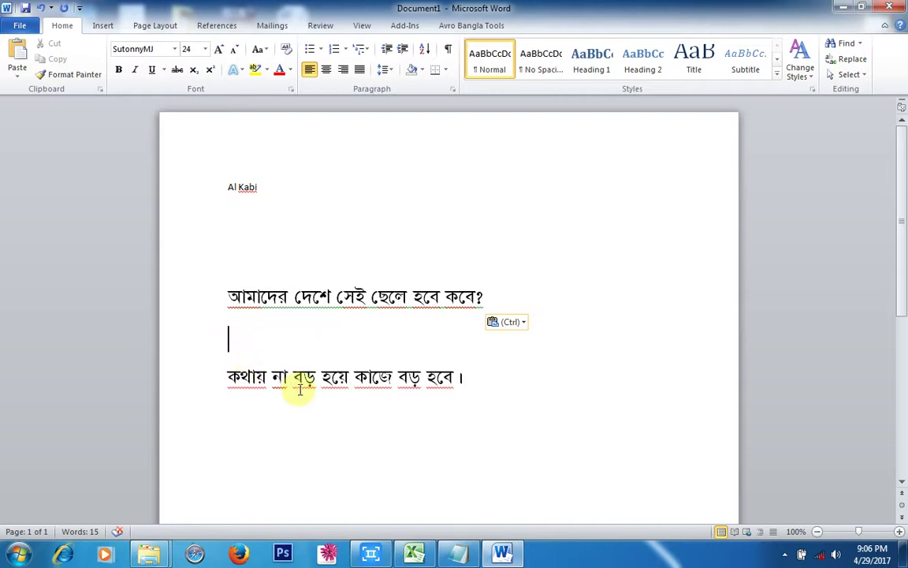
- Move the question line below the কথায় line using Cut and Paste
left_click(508, 377)
key("Return")
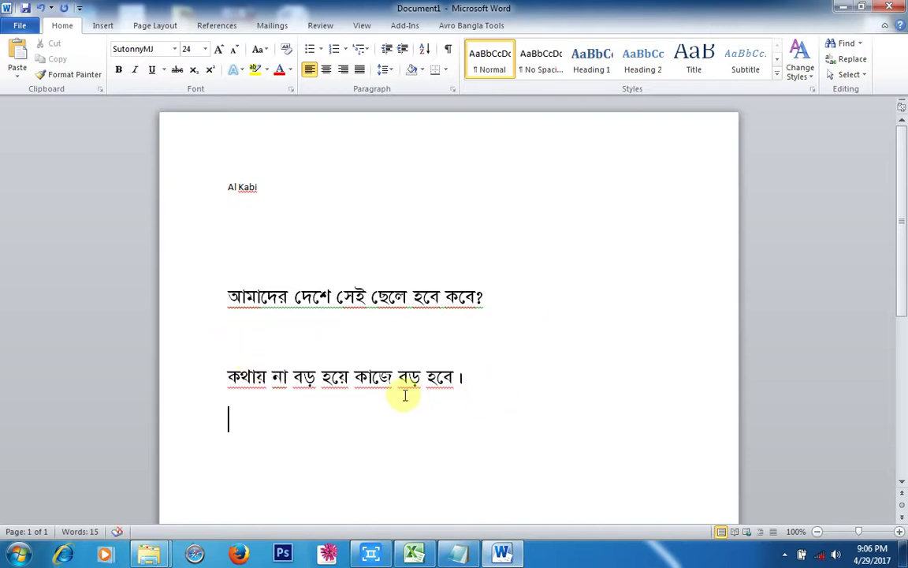
left_click_drag(227, 297, 519, 304)
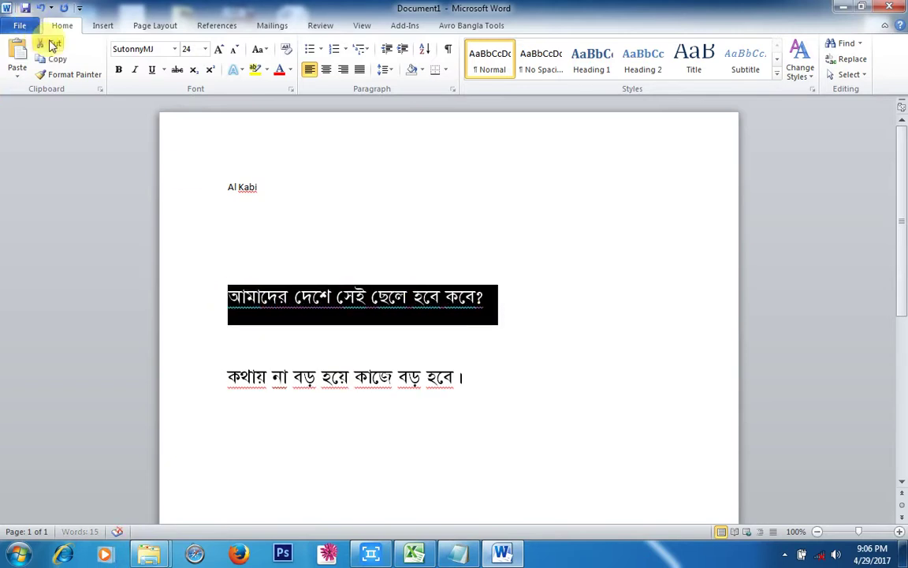
left_click(50, 42)
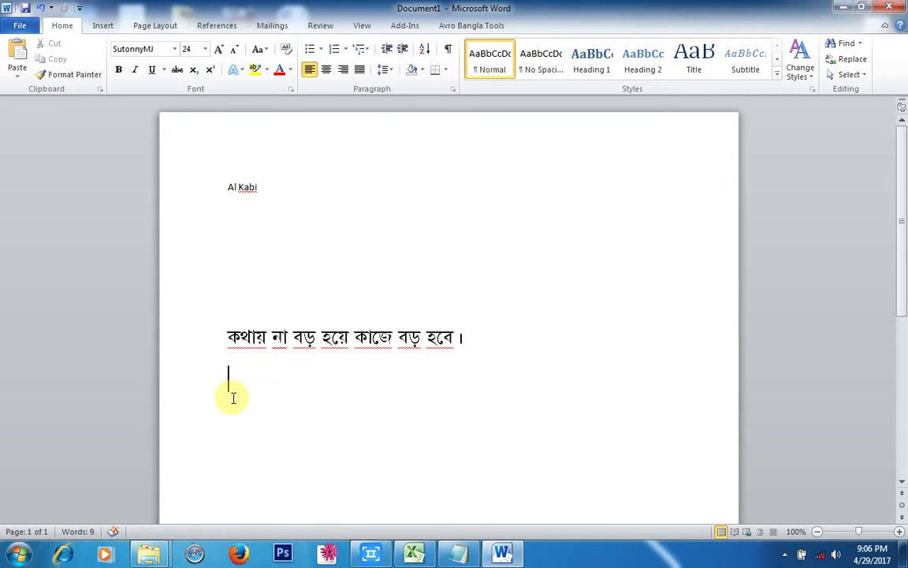
left_click(16, 61)
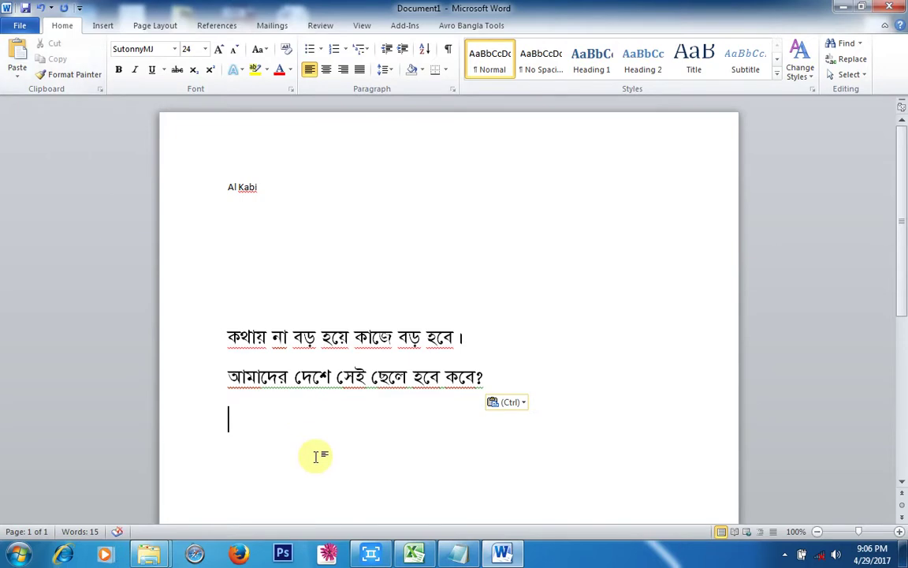
- Copy the first Bangla line and paste it onto the empty third line
left_click_drag(483, 333, 226, 334)
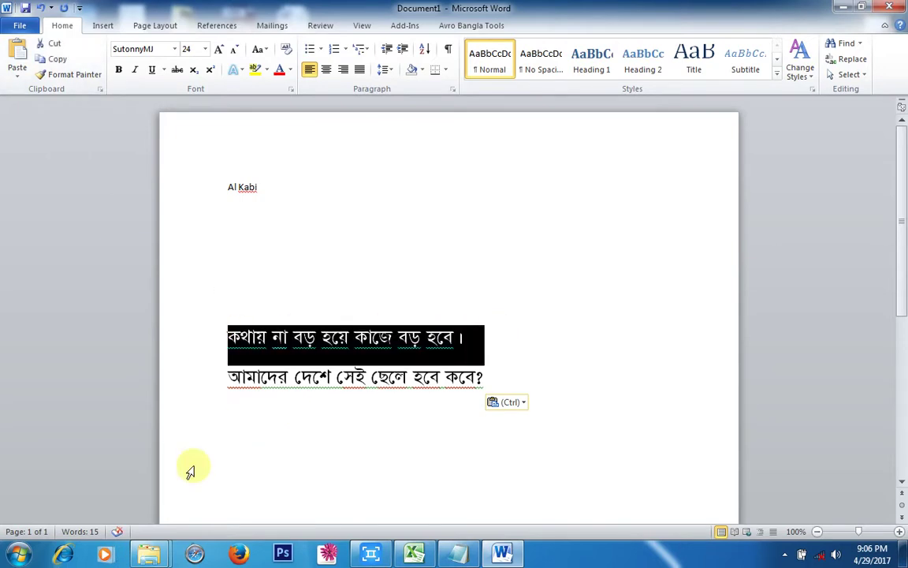
left_click(53, 60)
left_click(236, 418)
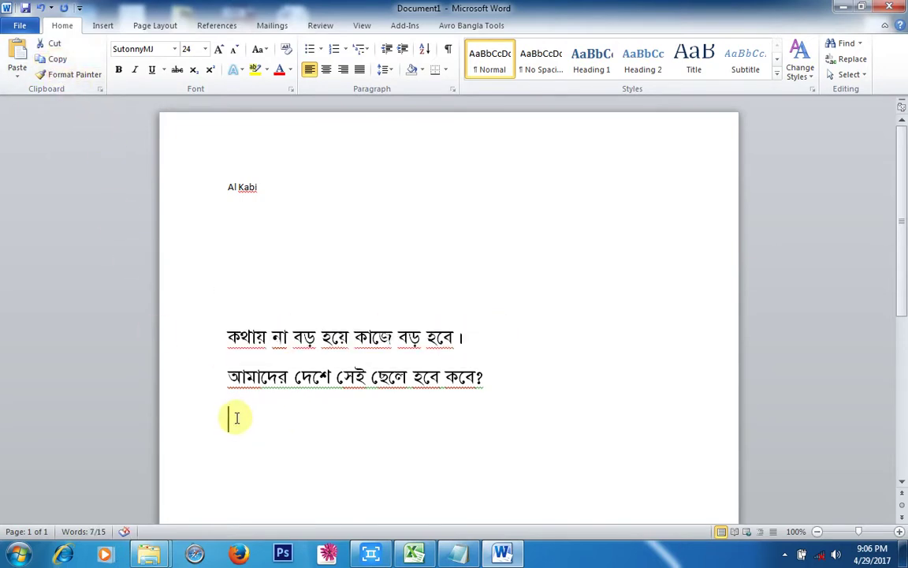
left_click(16, 57)
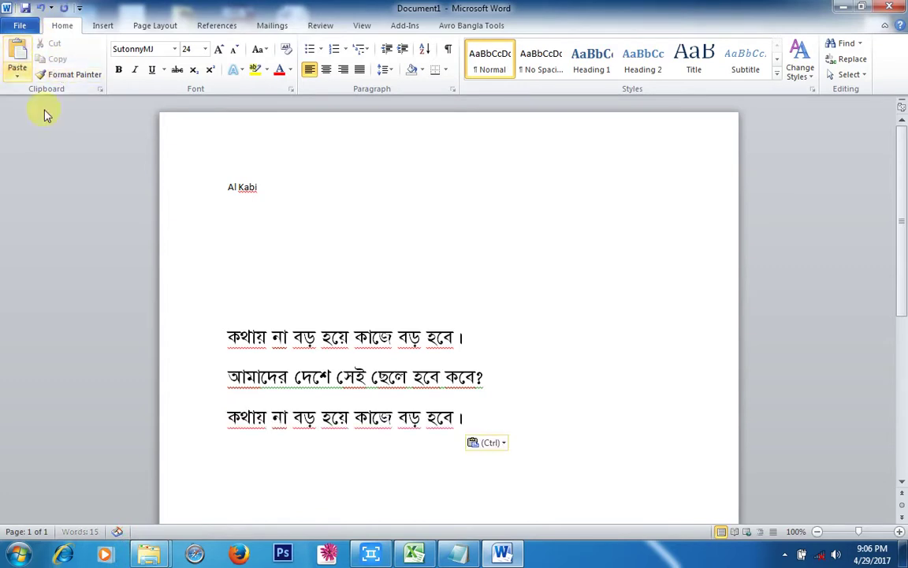
- Copy the second Bangla line and paste it as a fourth line
left_click_drag(497, 369, 242, 384)
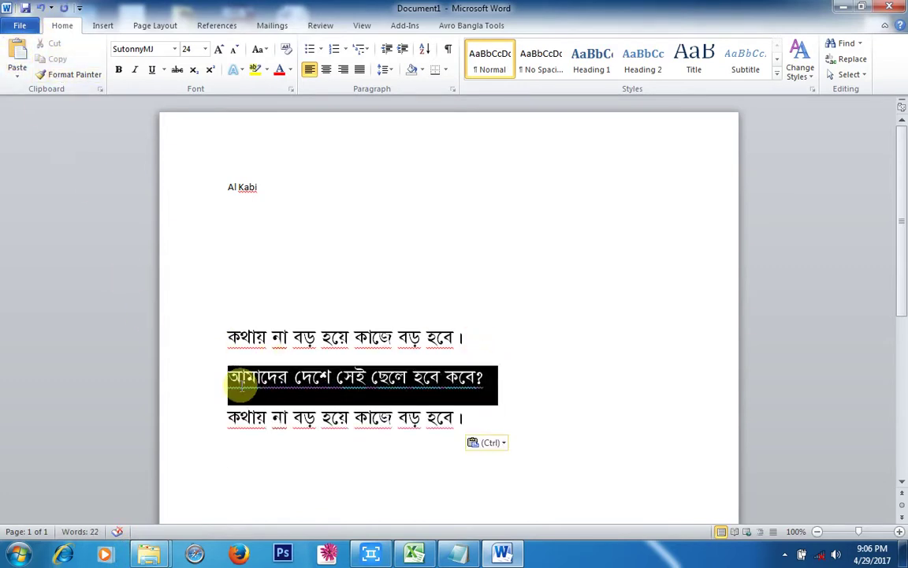
left_click(59, 60)
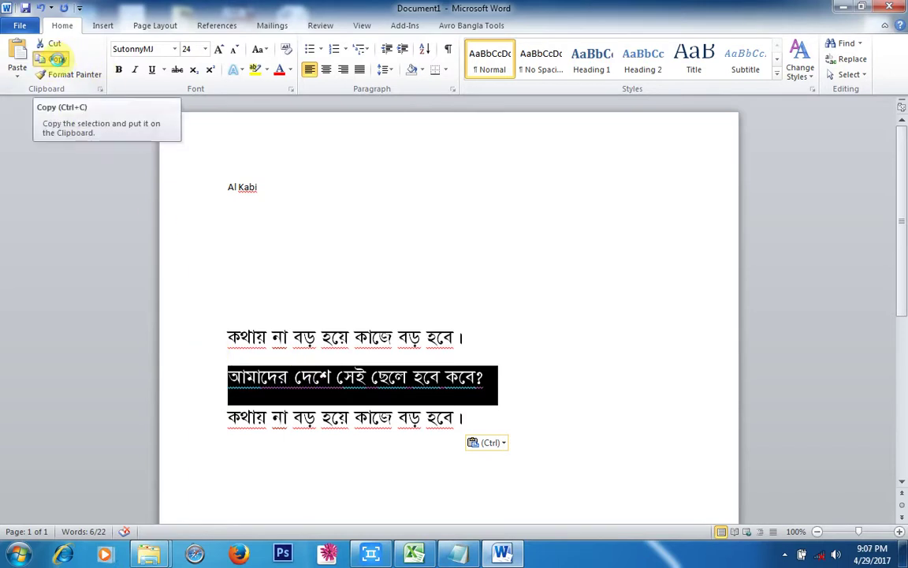
left_click(57, 59)
left_click(249, 448)
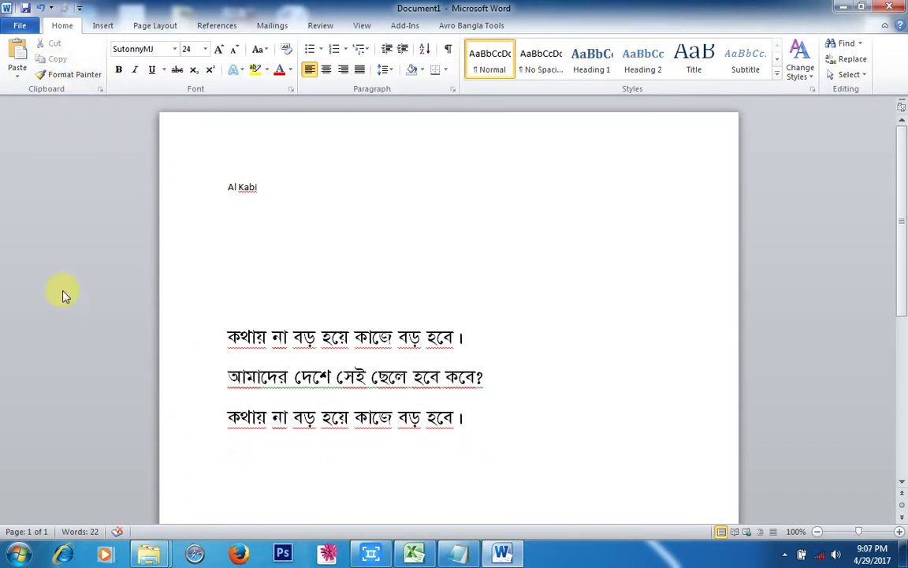
left_click(16, 57)
- Select the first Bangla line with Shift+Right and paste it as a fifth line at the end
scroll(557, 395, "down", 2)
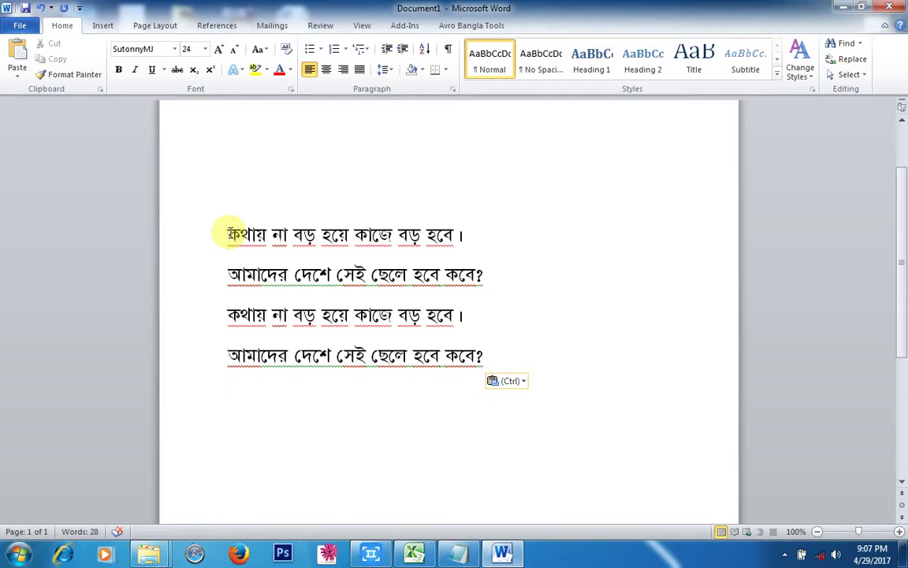
left_click_drag(229, 233, 250, 234)
key("shift+Right")
key("shift+Right")
key("shift+Right")
key("shift+Right")
key("shift+Right")
key("shift+Right")
key("shift+Right")
key("shift+Right")
key("shift+Right")
key("shift+Right")
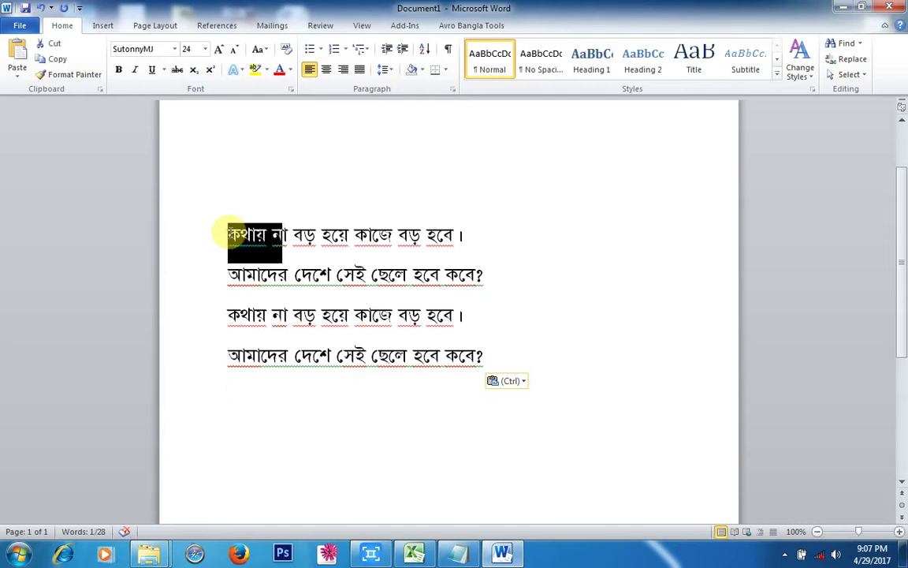
key("shift+Right")
key("shift+Right")
key("shift+Right")
key("shift+Right")
key("shift+Right")
key("shift+Right")
key("shift+Right")
key("shift+Right")
key("shift+Right")
key("shift+Right")
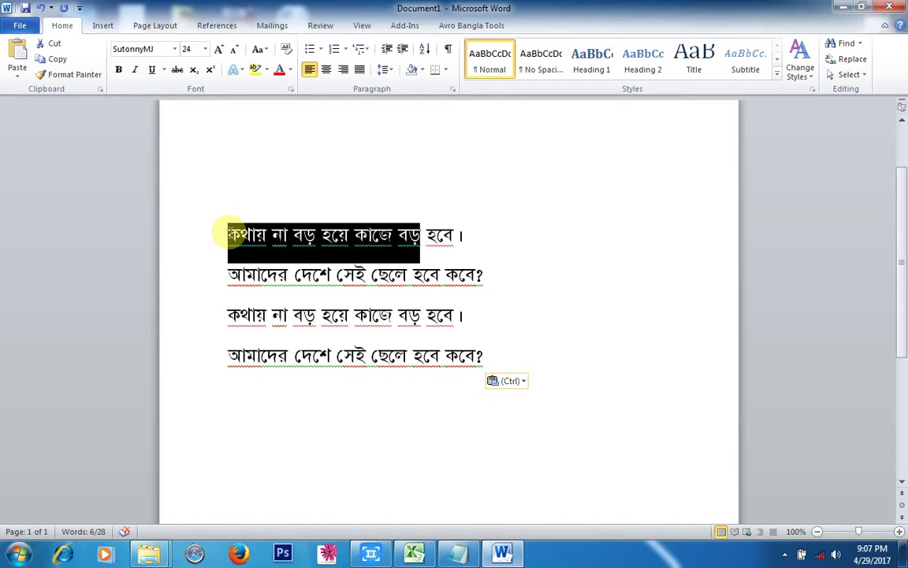
key("shift+Right")
key("shift+Right")
key("shift+Right")
key("shift+Right")
key("shift+Right")
key("shift+Right")
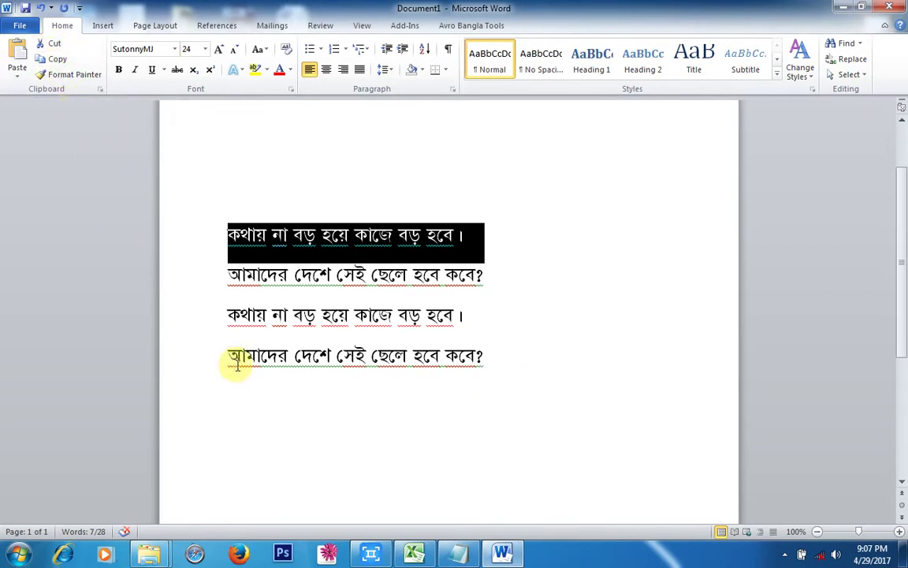
key("End")
key("Down")
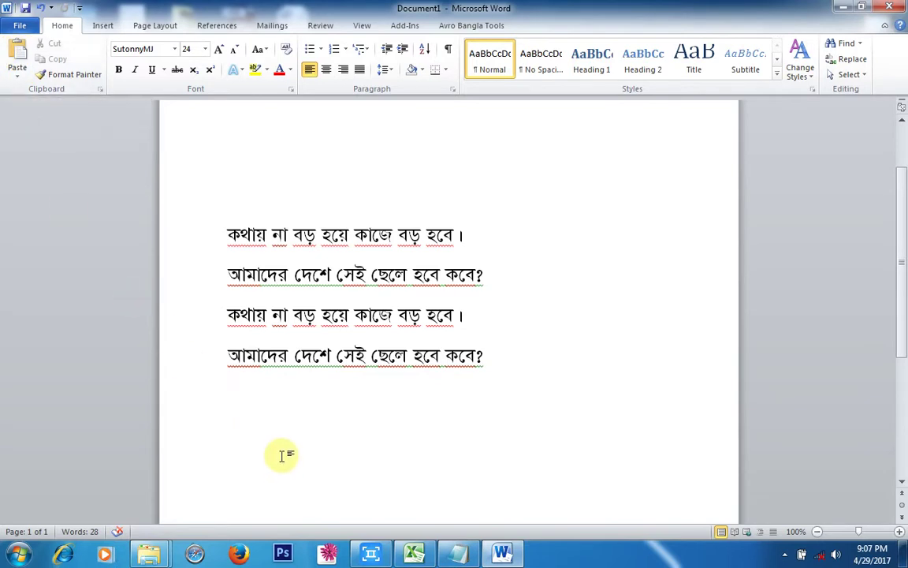
key("ctrl+v")
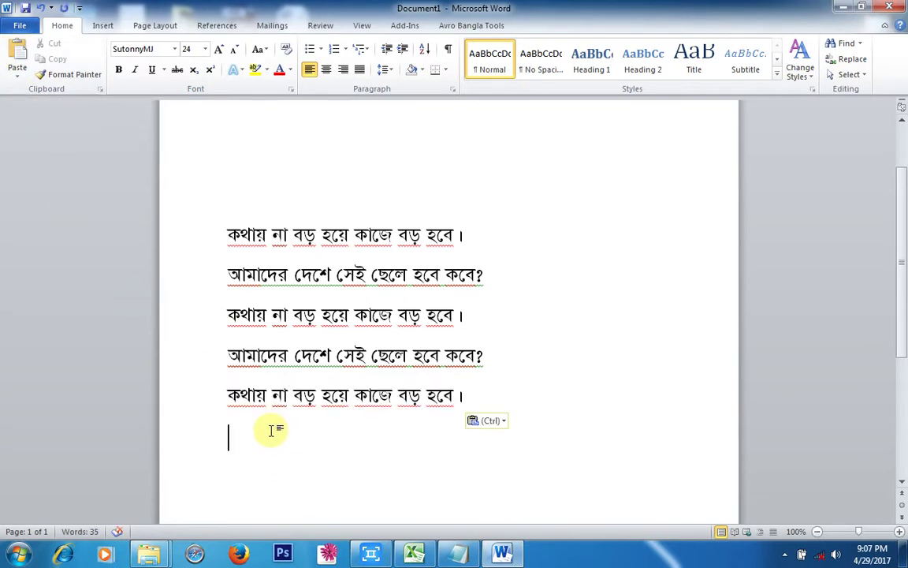
left_click(312, 384)
scroll(317, 367, "up", 3)
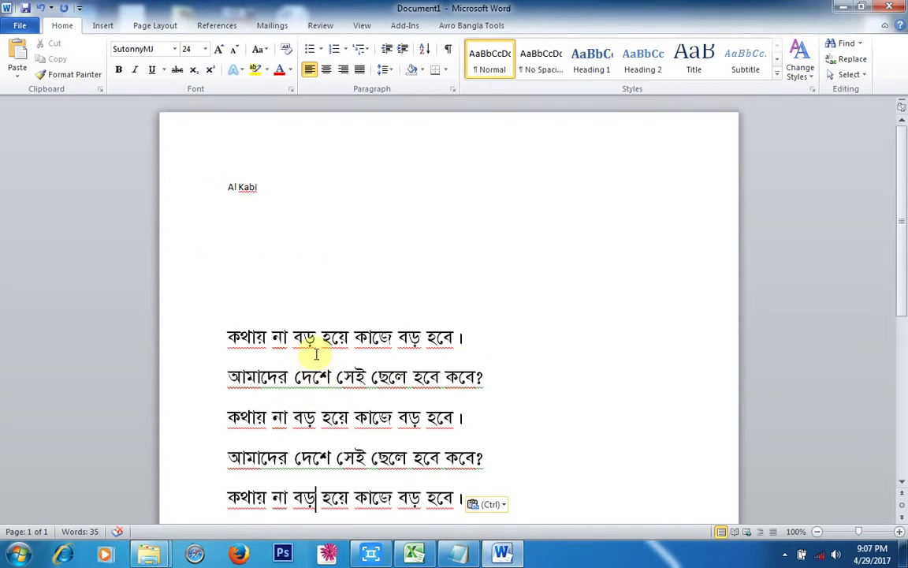
scroll(276, 328, "down", 2)
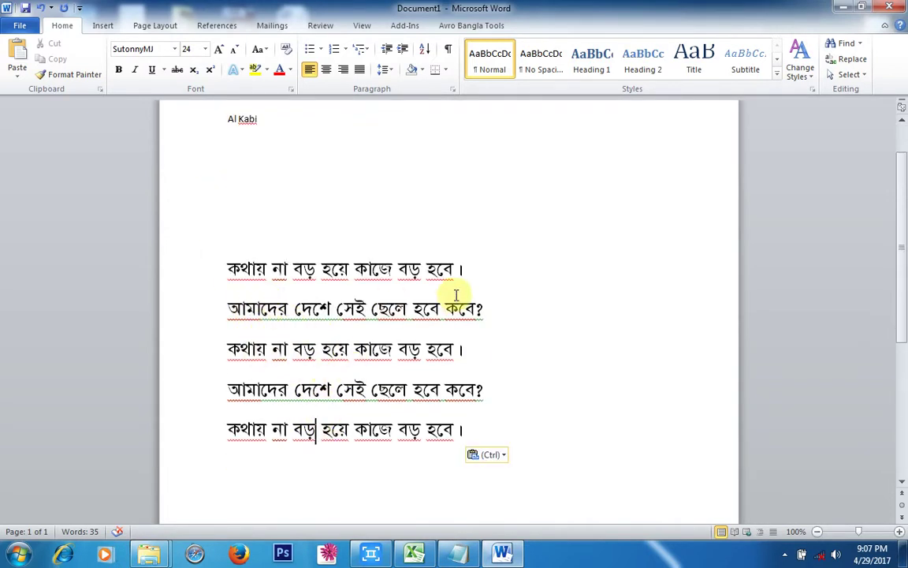
left_click_drag(485, 273, 253, 272)
right_click(254, 272)
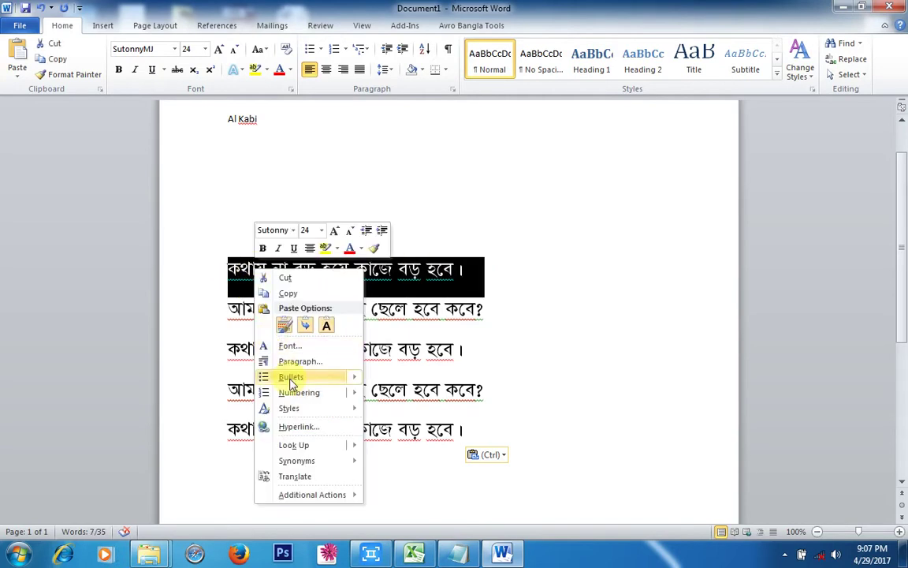
left_click(289, 293)
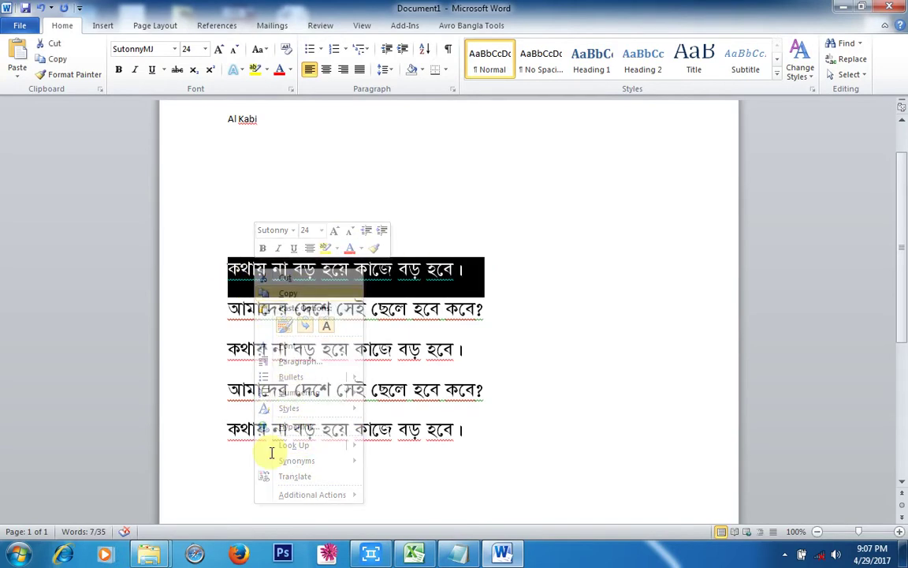
left_click(247, 458)
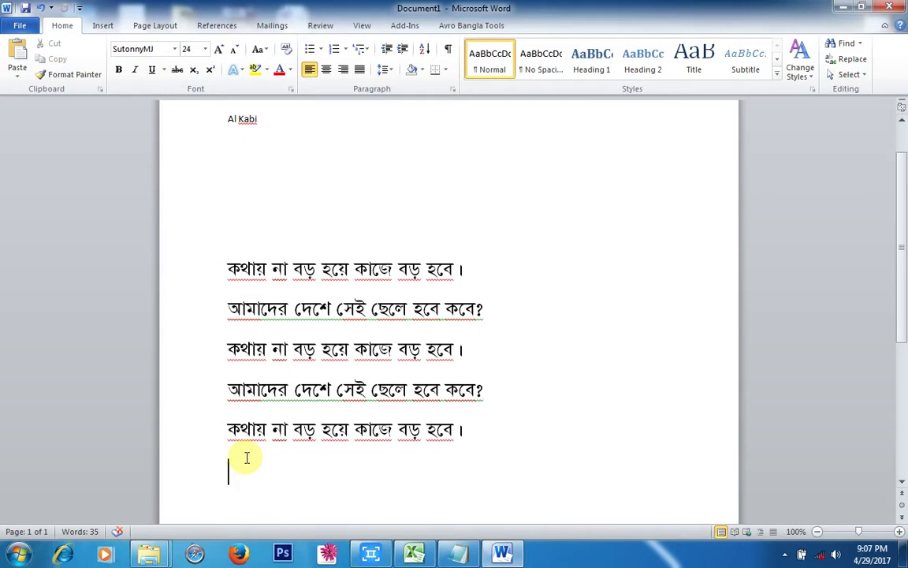
right_click(250, 440)
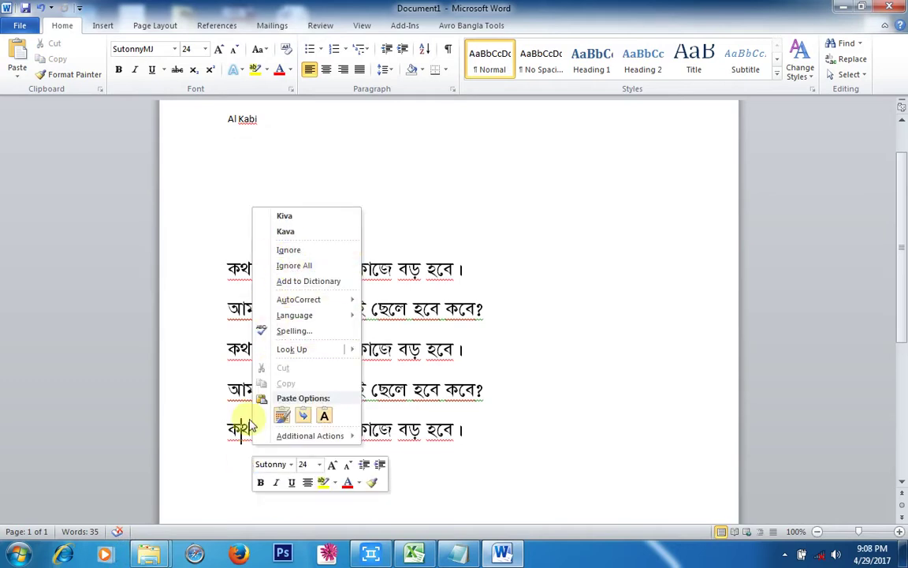
left_click(285, 422)
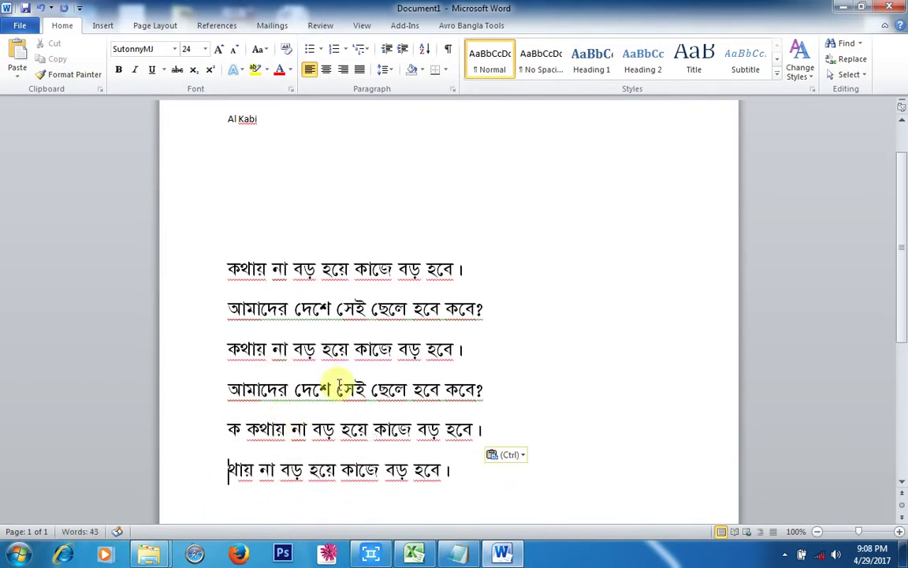
scroll(339, 381, "down", 3)
scroll(241, 237, "down", 2)
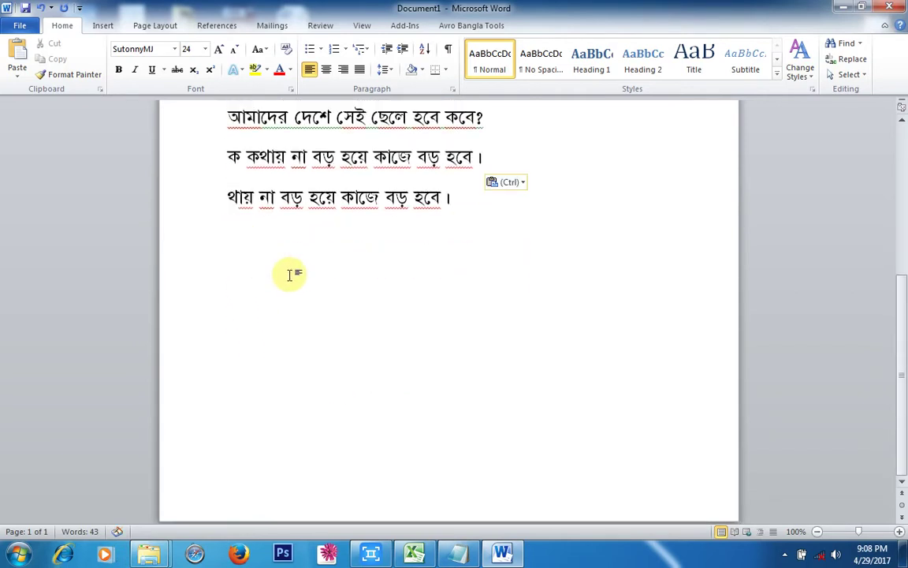
scroll(304, 291, "up", 4)
key("ctrl+z")
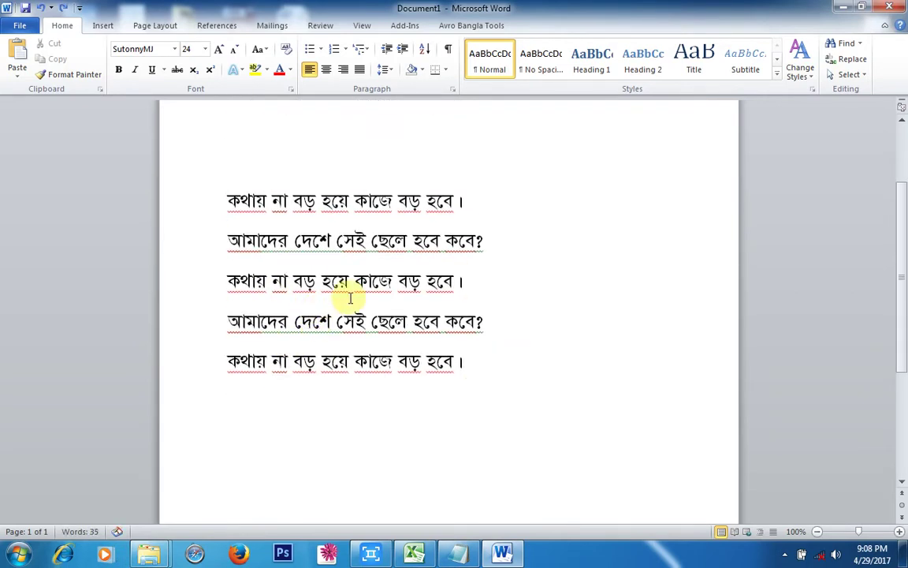
- Copy the last Bangla line and paste it below with Keep Text Only
left_click_drag(466, 355, 239, 365)
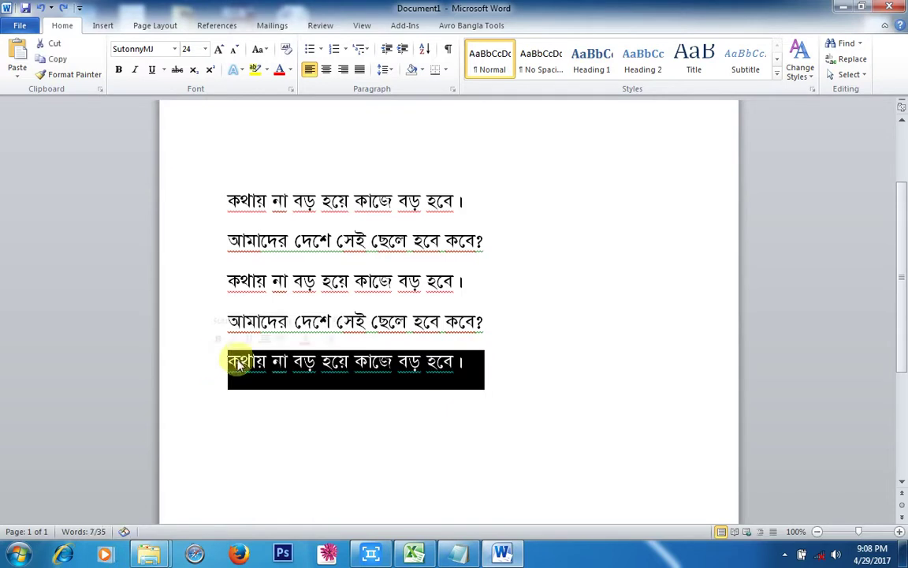
right_click(244, 365)
left_click(261, 148)
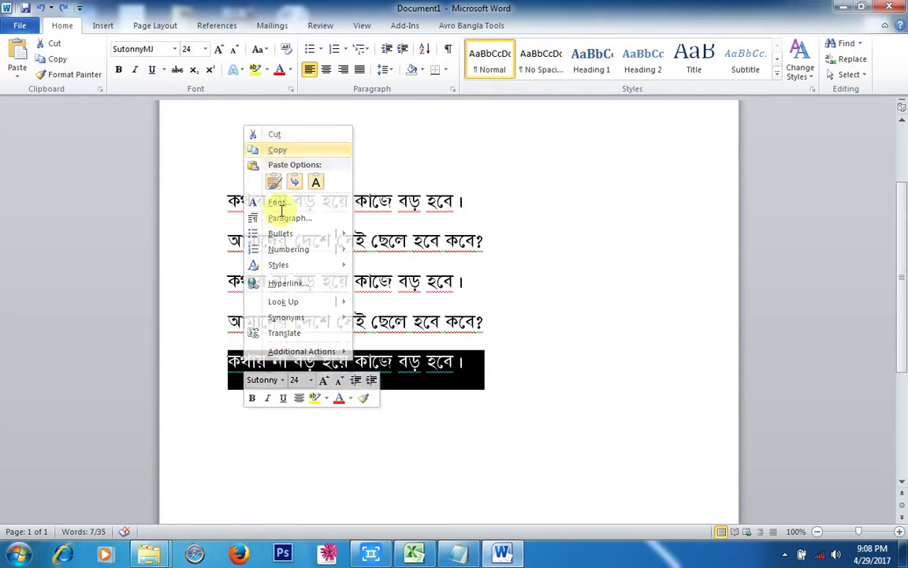
left_click(243, 413)
right_click(243, 413)
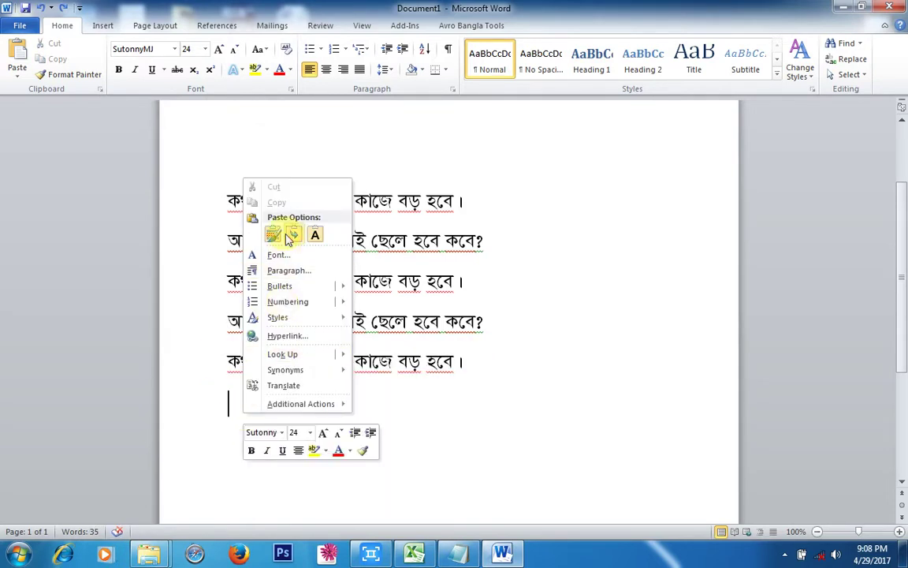
left_click(313, 234)
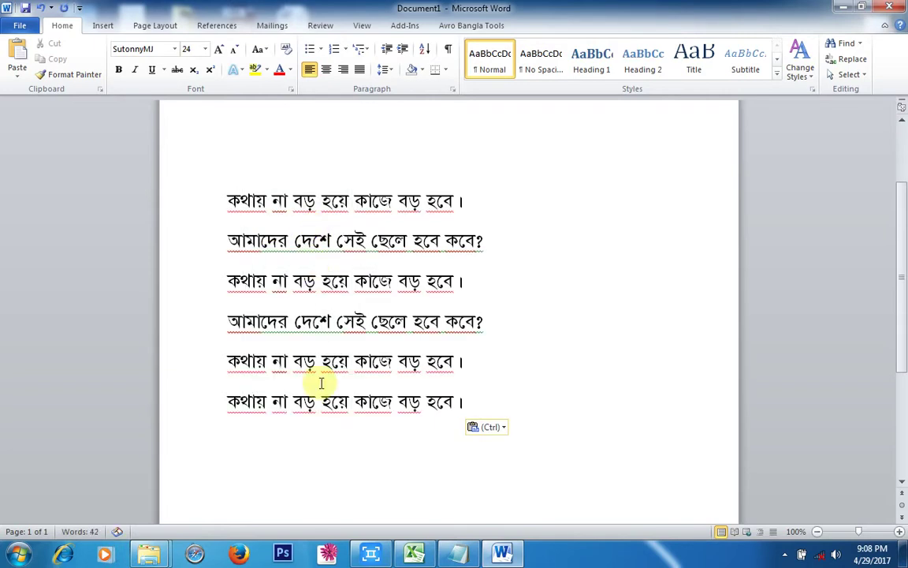
scroll(299, 461, "up", 2)
scroll(300, 457, "down", 2)
- Cut the first Bangla line and paste it at the end as text only
left_click(272, 403)
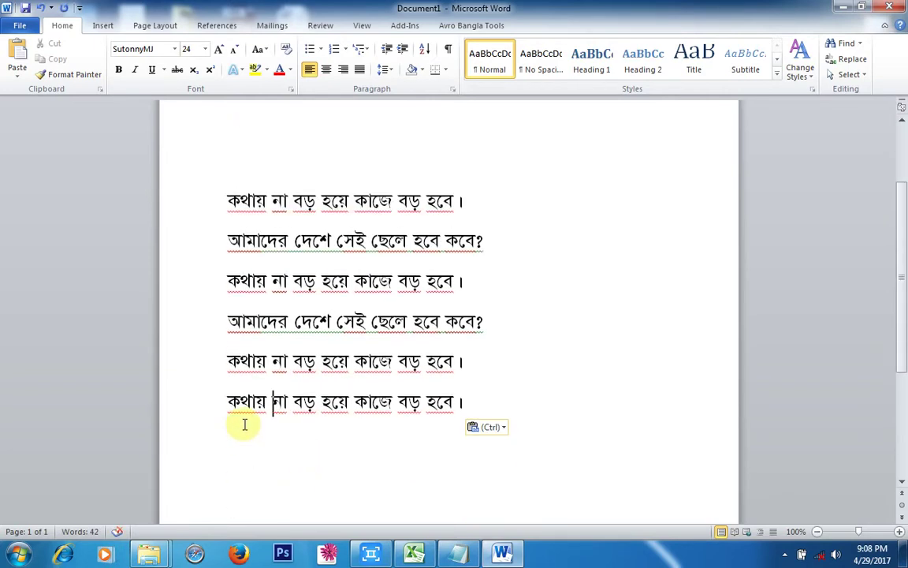
scroll(350, 291, "up", 2)
left_click_drag(474, 301, 227, 300)
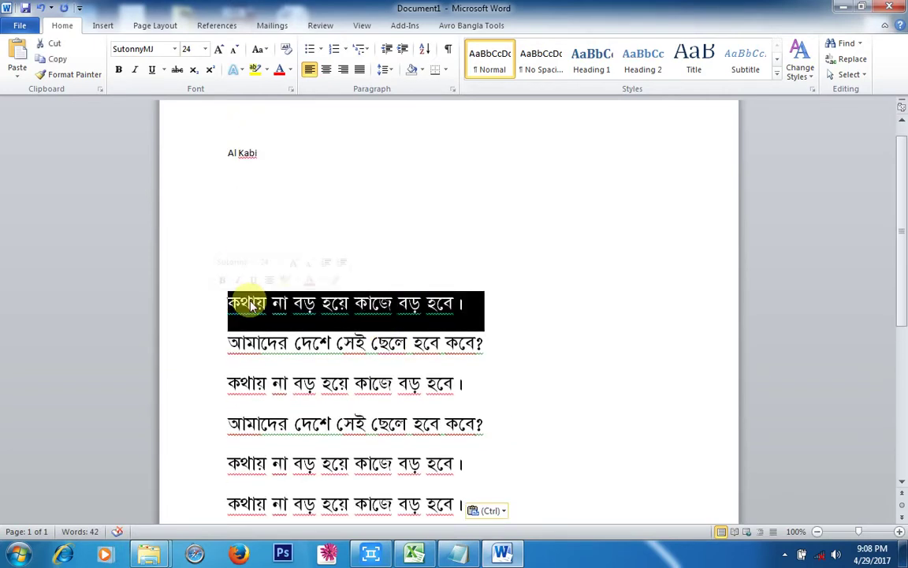
right_click(250, 299)
left_click(282, 310)
scroll(315, 323, "down", 2)
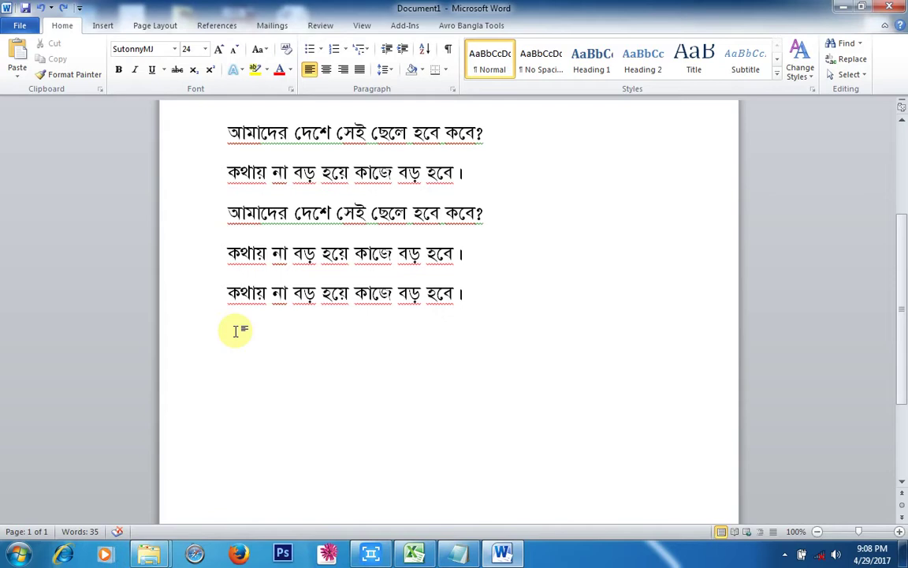
key("Return")
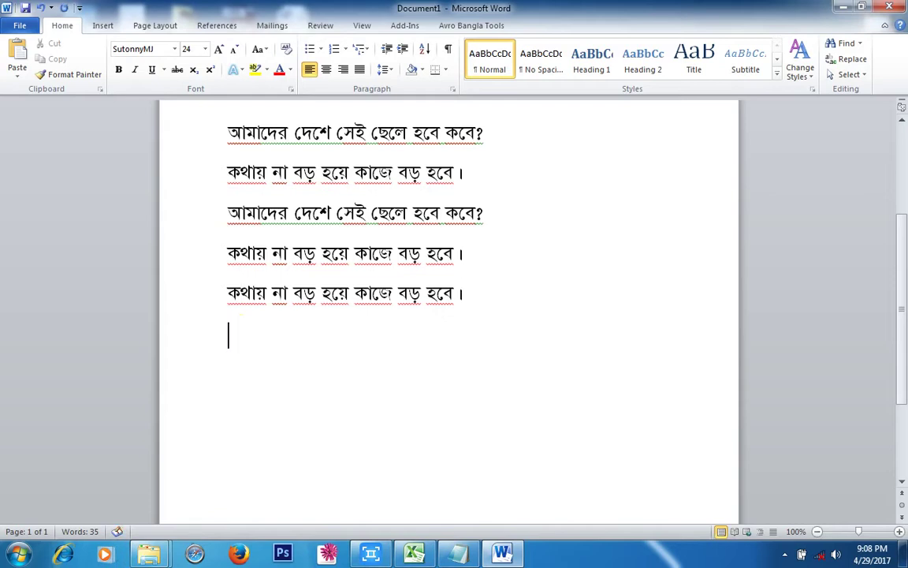
right_click(255, 335)
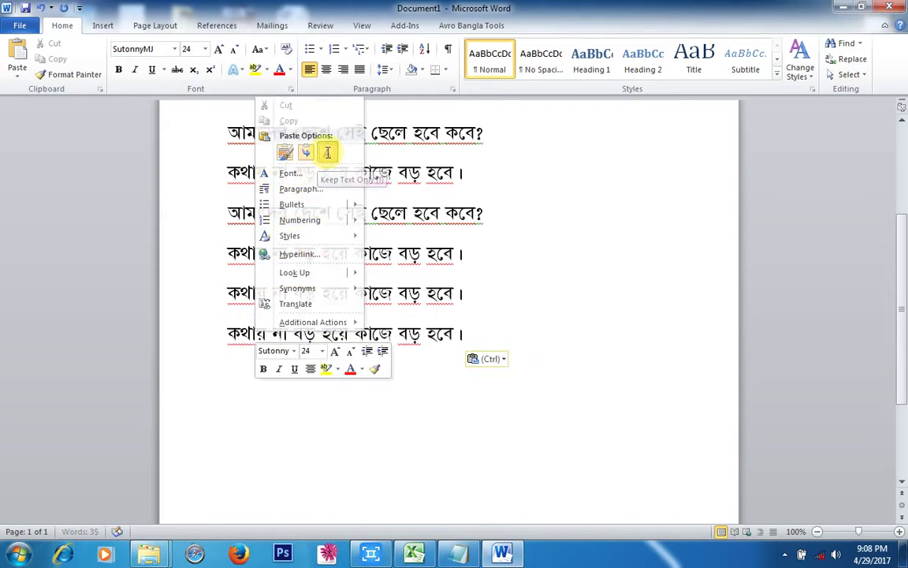
left_click(328, 155)
left_click(273, 332)
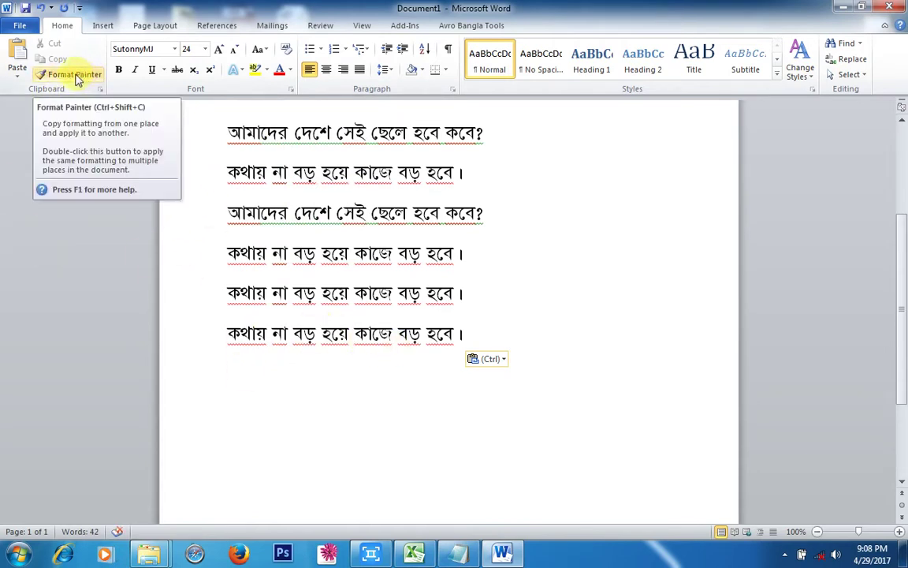
scroll(331, 308, "up", 2)
left_click(295, 290)
scroll(339, 290, "up", 1)
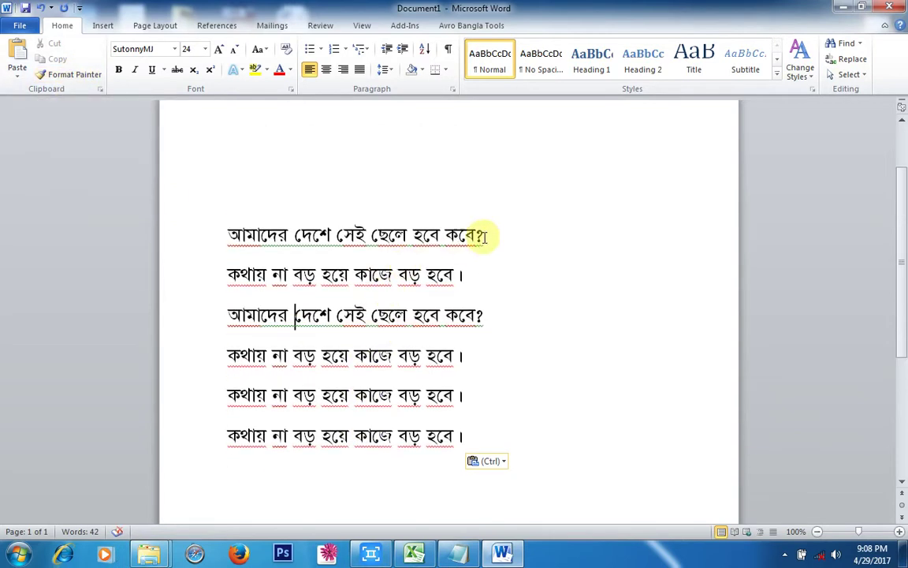
- Resize the top question line to 36 pt so it fits on one line
left_click_drag(481, 235, 230, 234)
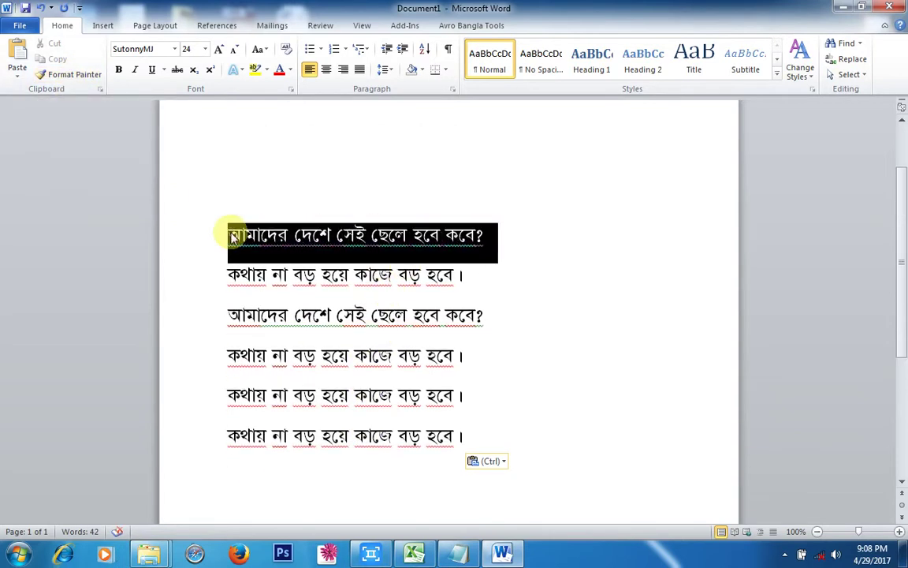
left_click(223, 48)
left_click(224, 48)
left_click(223, 48)
left_click(223, 49)
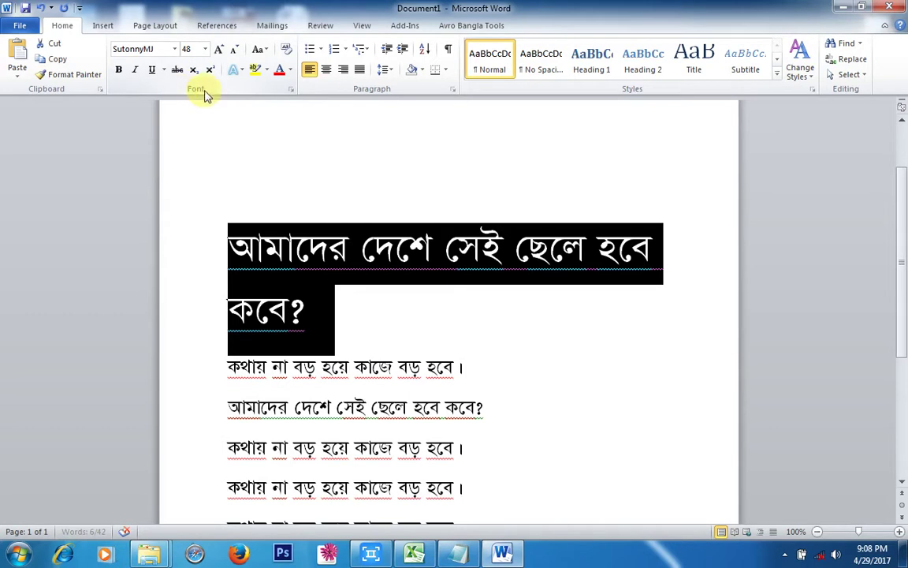
left_click(235, 50)
left_click(235, 50)
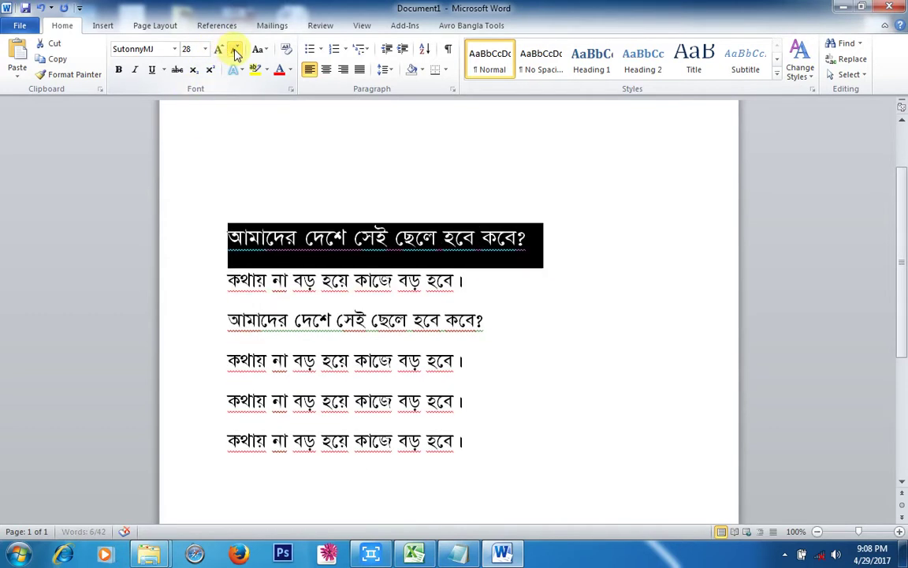
left_click(235, 50)
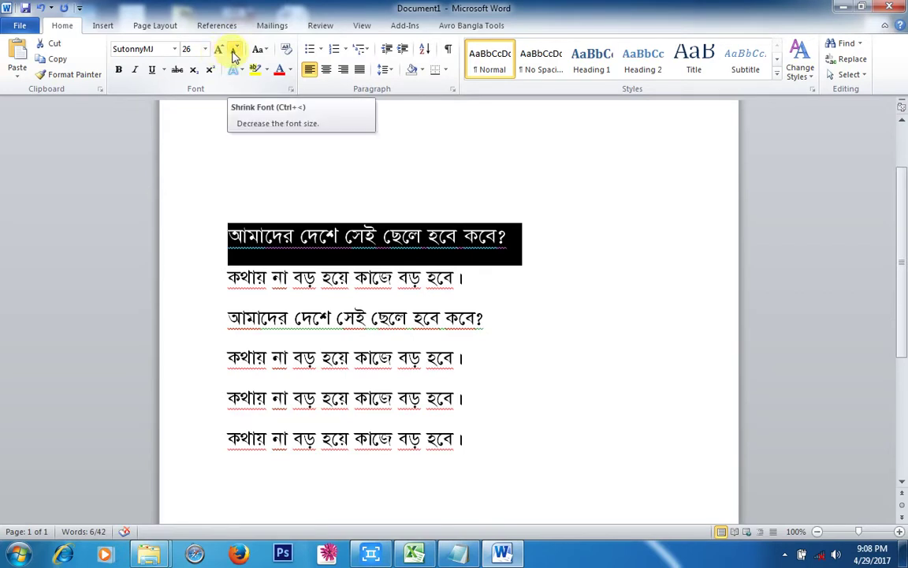
left_click(235, 51)
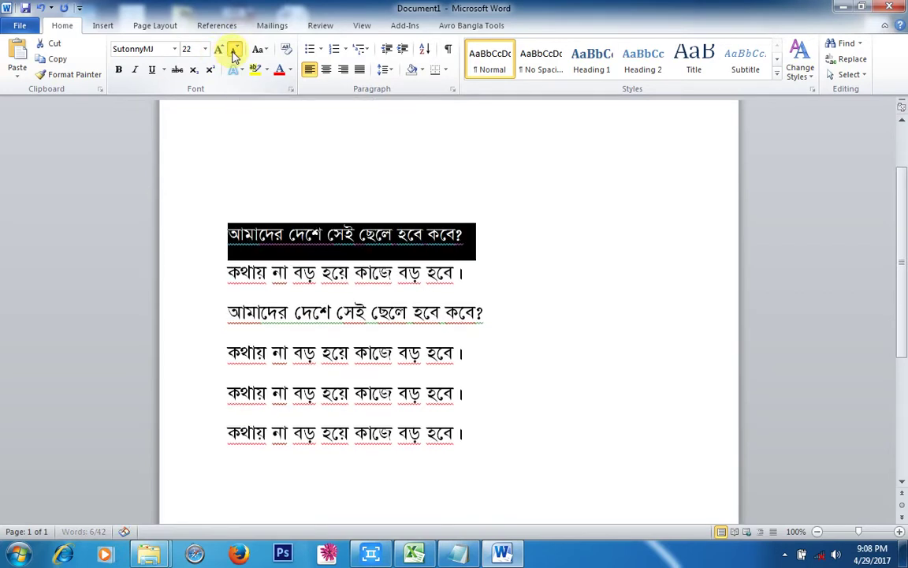
left_click(234, 50)
left_click(235, 50)
left_click(220, 50)
left_click(219, 50)
left_click(219, 51)
left_click(219, 51)
left_click(219, 51)
left_click(219, 51)
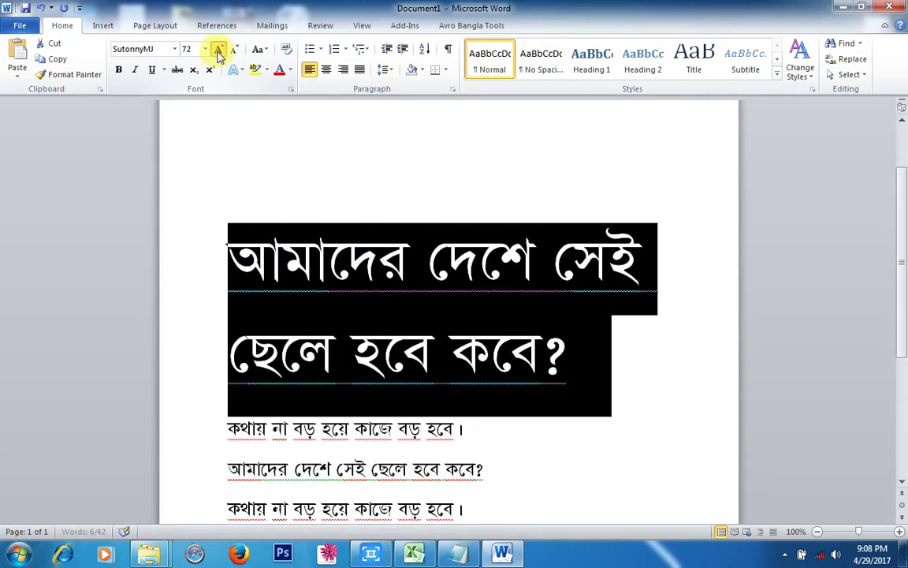
left_click(219, 51)
left_click(219, 51)
left_click(219, 50)
left_click(235, 51)
left_click(235, 50)
left_click(235, 51)
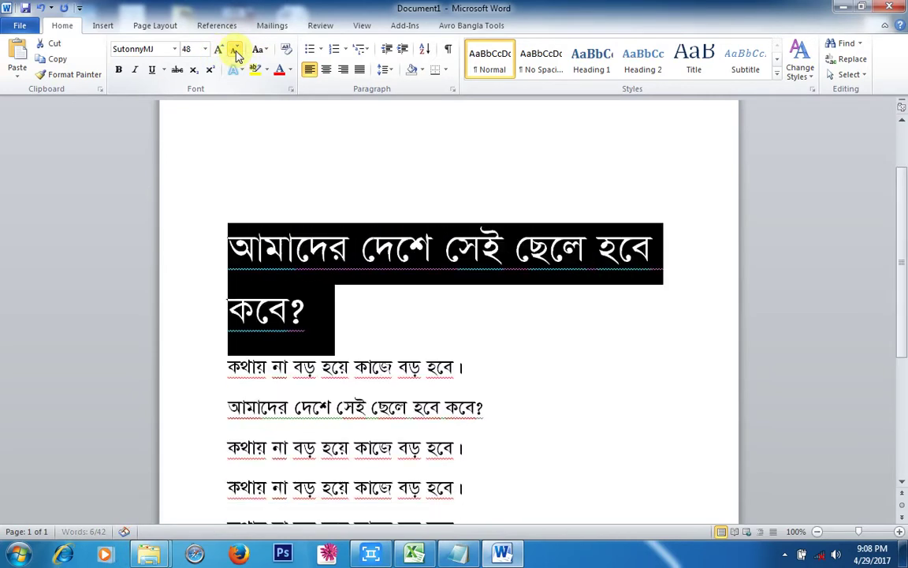
left_click(235, 50)
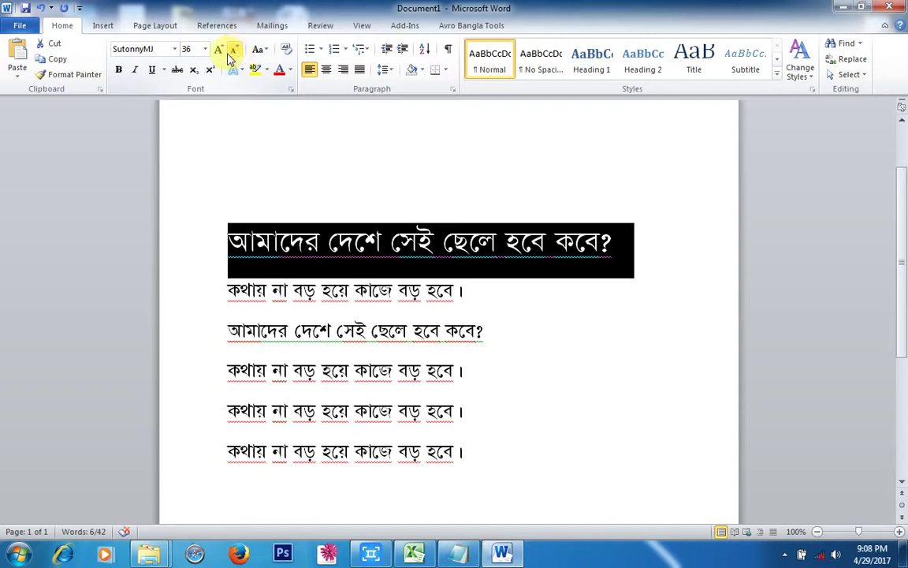
- Colour the title line green from Standard Colors and reselect it
left_click(289, 72)
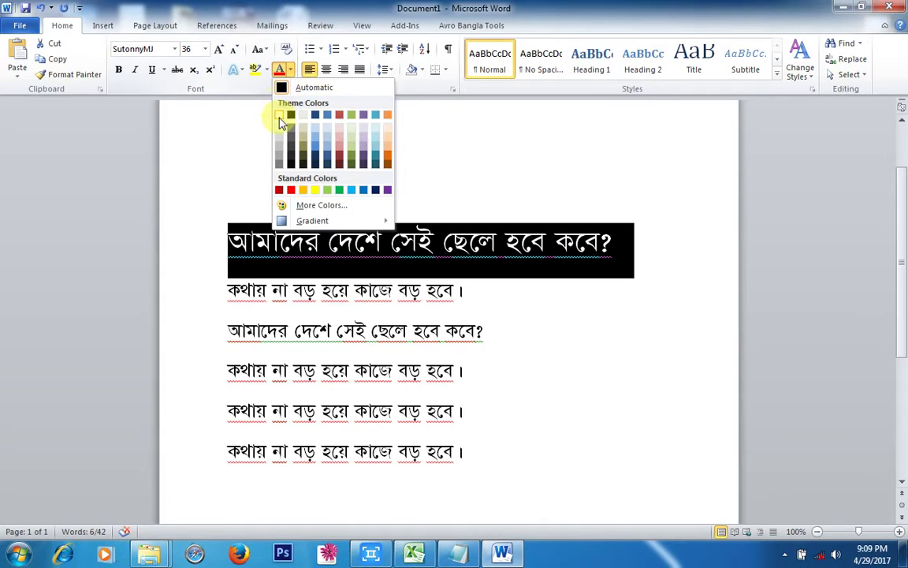
left_click(340, 190)
left_click(400, 356)
left_click(225, 292)
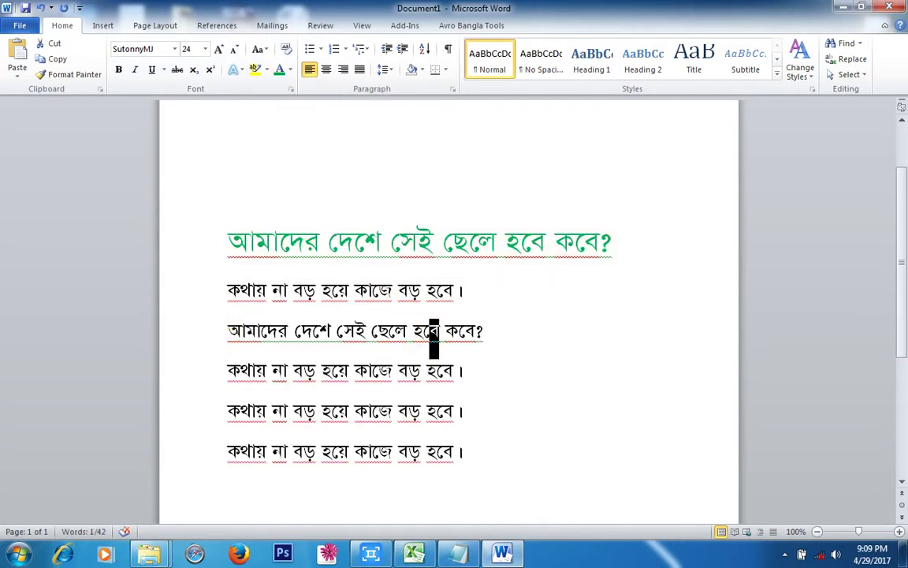
left_click_drag(228, 236, 623, 246)
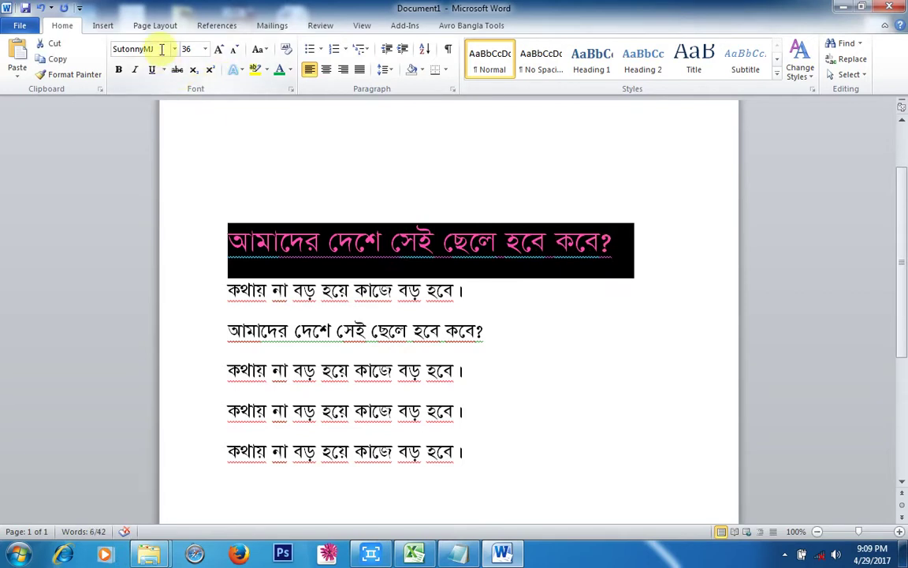
left_click(439, 330)
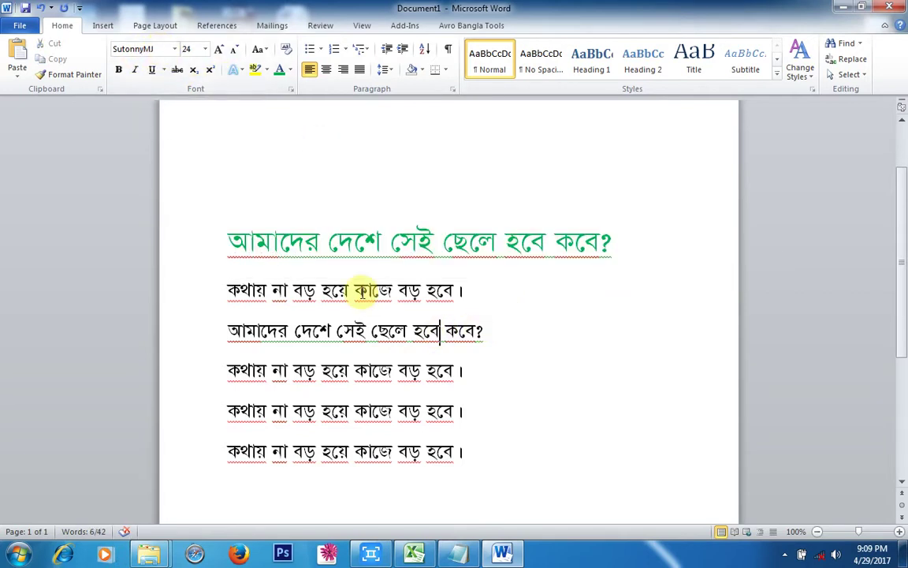
left_click_drag(230, 239, 650, 241)
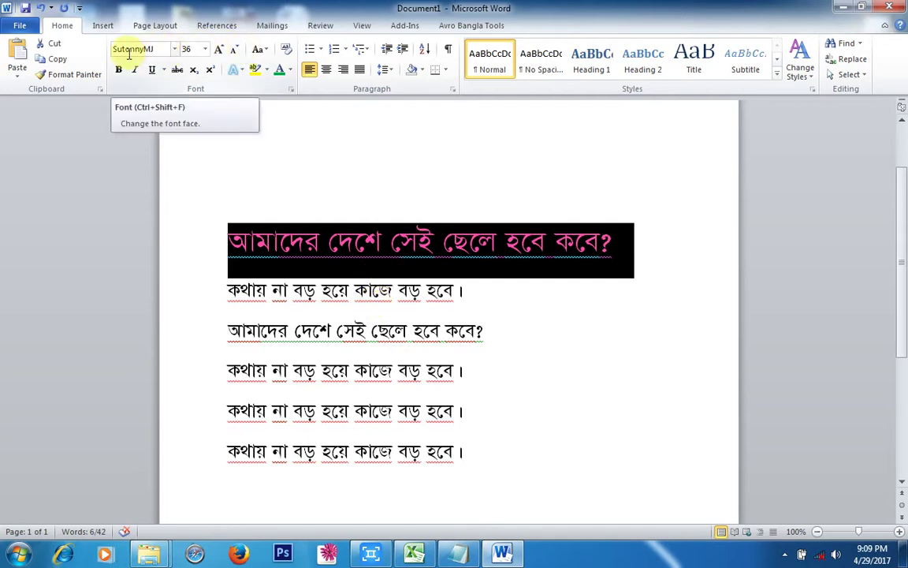
- Preview several fonts on the green title and set it in BhrahmaputraMJ
left_click(175, 52)
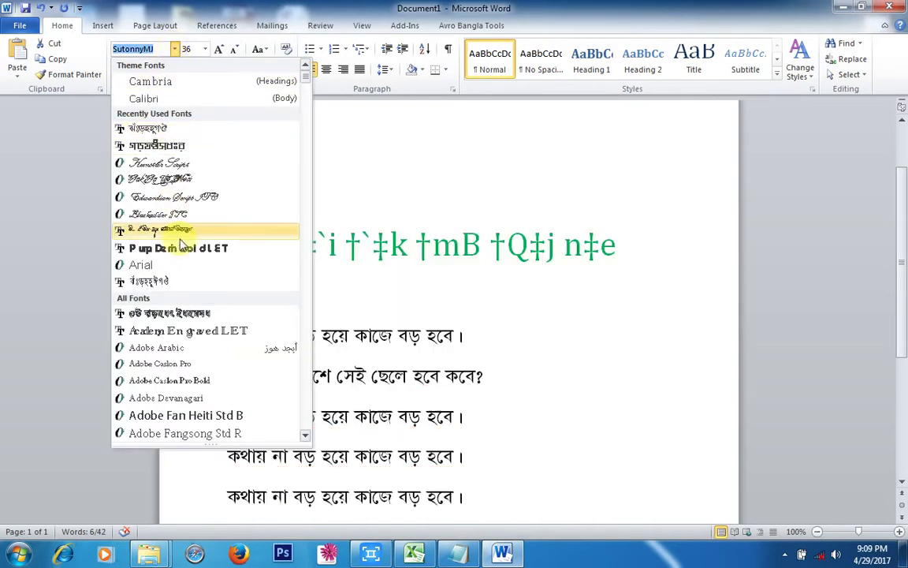
scroll(182, 243, "down", 10)
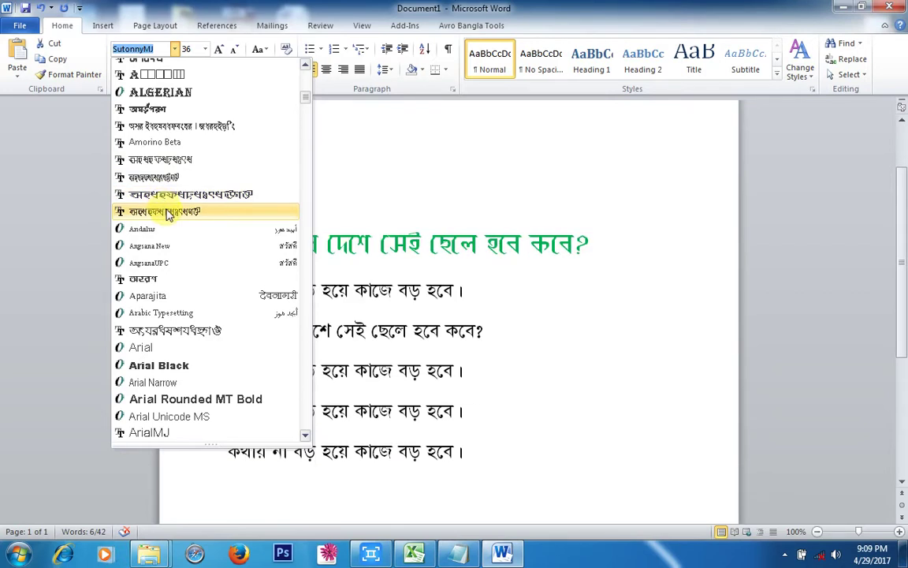
key("Down")
key("Down")
key("Down")
key("Down")
key("Down")
key("Down")
key("Down")
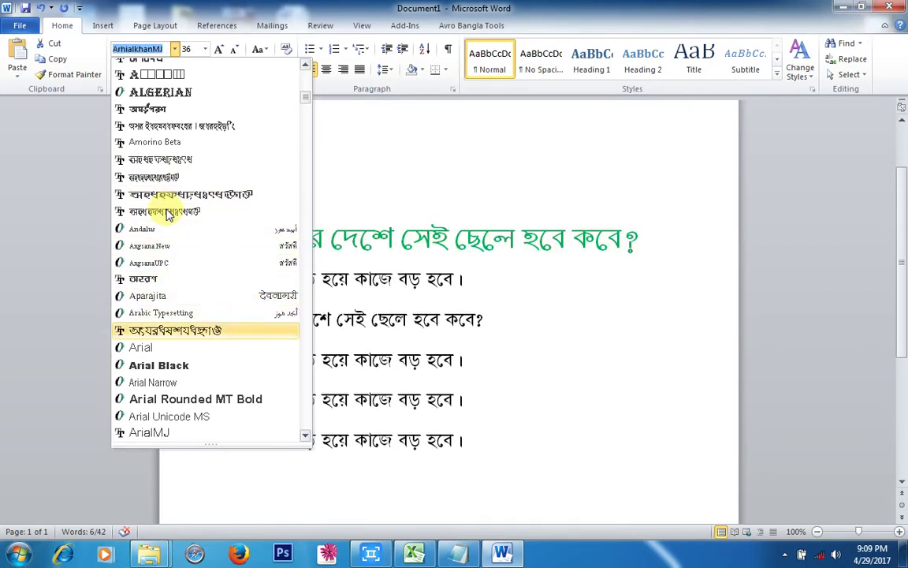
key("Down")
key("Down")
key("Down")
key("Down")
key("Down")
key("Down")
key("Down")
key("Down")
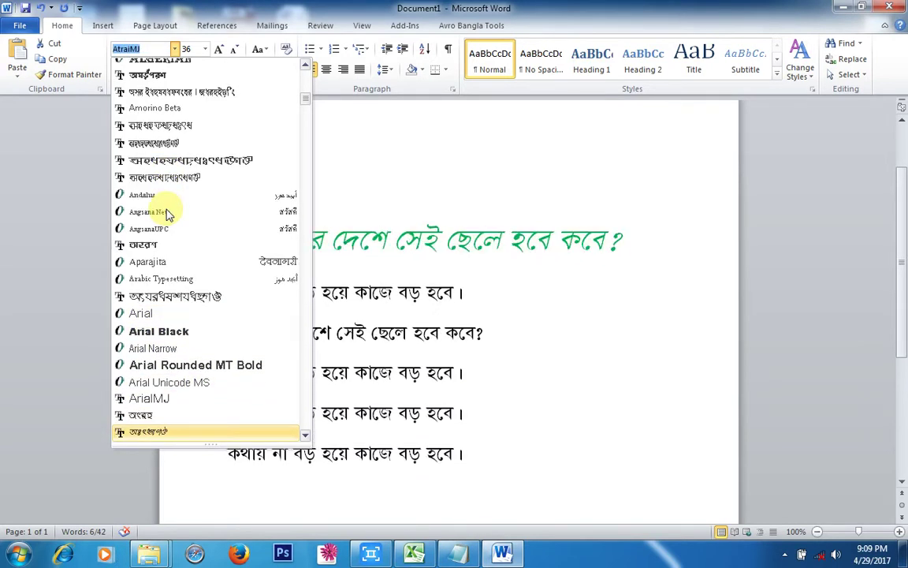
key("Down")
key("Down")
key("Down")
key("Down")
key("Down")
key("Down")
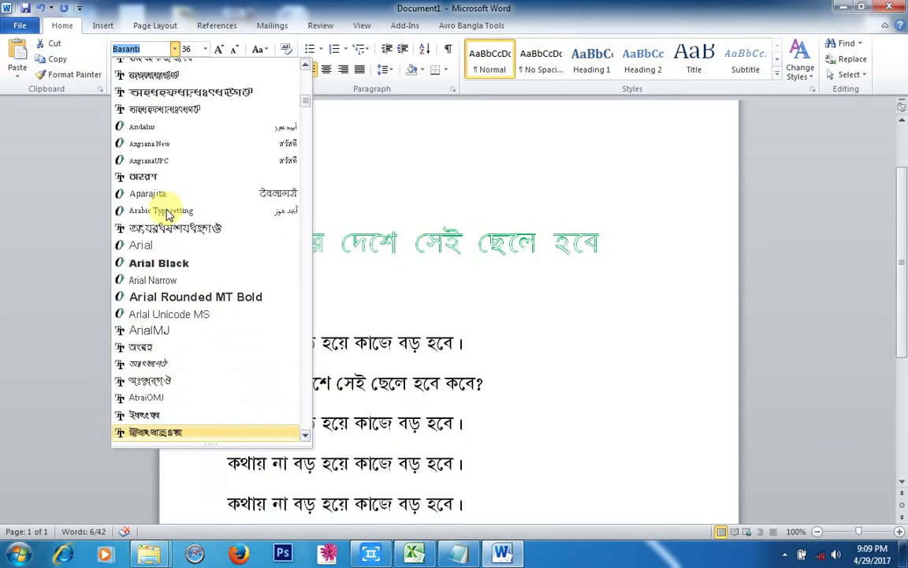
key("Down")
key("Down")
key("Down")
key("Down")
key("Down")
key("Down")
key("Down")
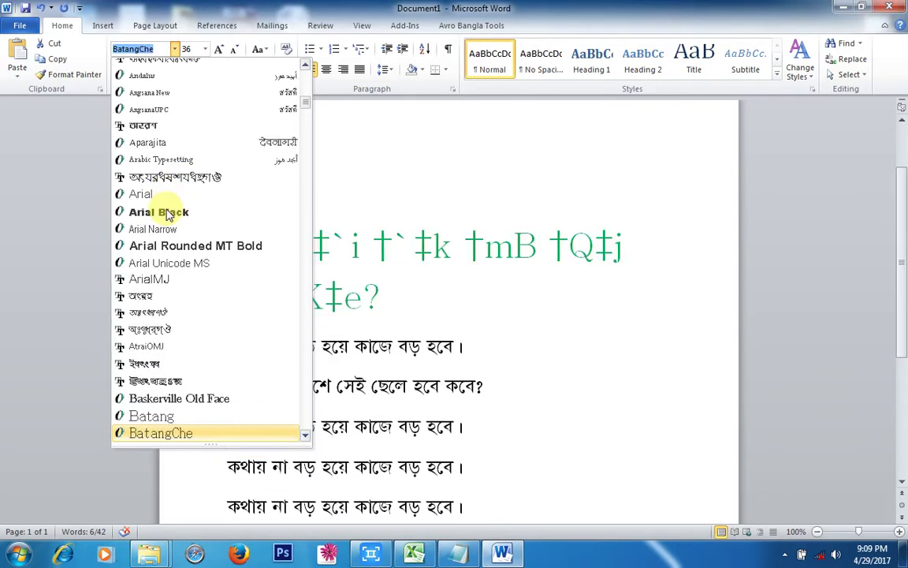
key("Down")
key("Down")
key("Down")
key("Down")
key("Down")
key("Down")
key("Down")
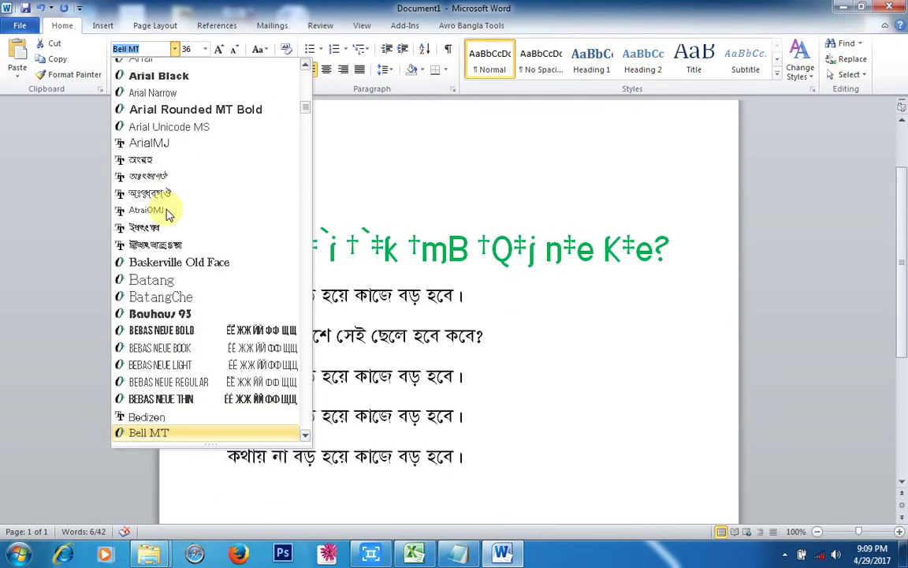
key("Down")
key("Down")
key("Down")
key("Down")
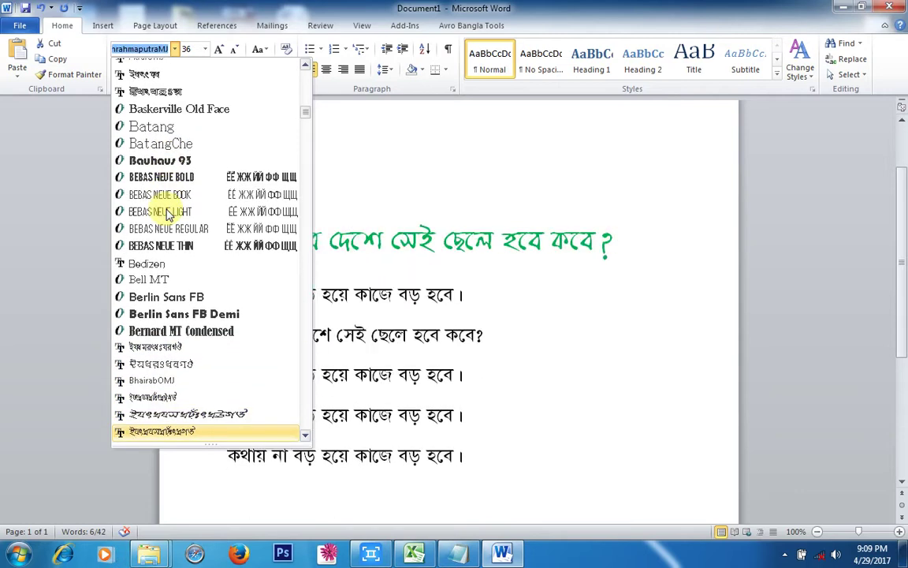
key("Up")
key("Down")
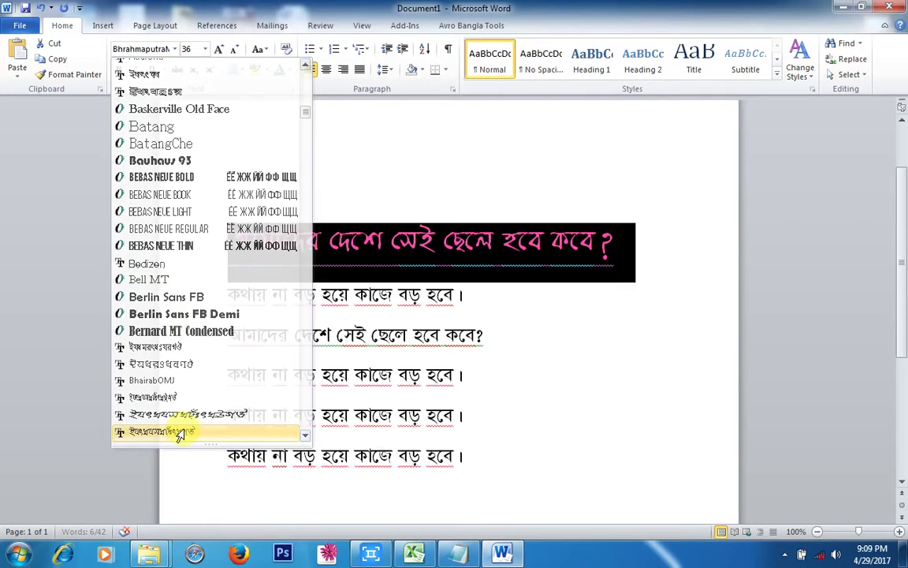
left_click(470, 310)
left_click(331, 236)
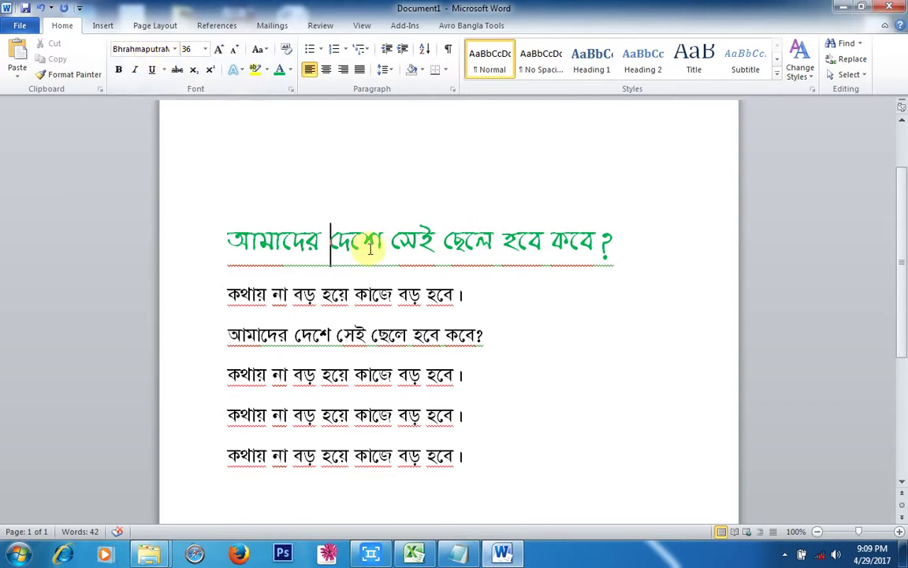
left_click(478, 292)
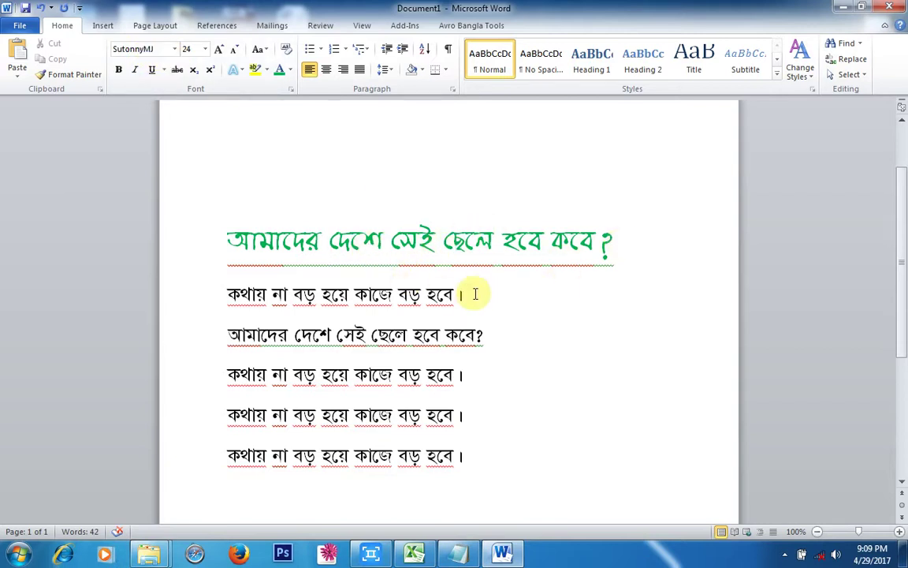
- Set the কথায় line under the title to the Prodip_Oshna font
left_click(183, 298)
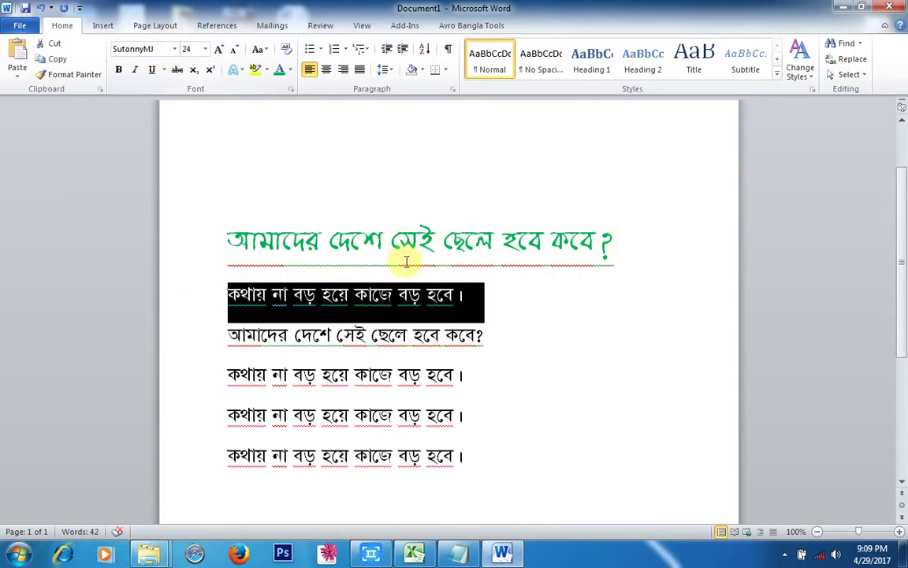
left_click(177, 49)
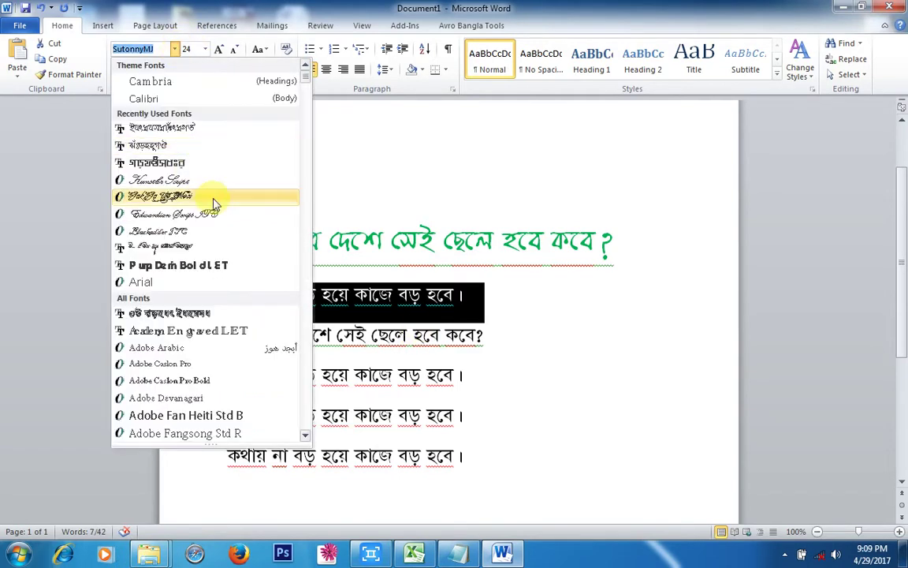
scroll(215, 195, "down", 10)
left_click_drag(304, 115, 304, 300)
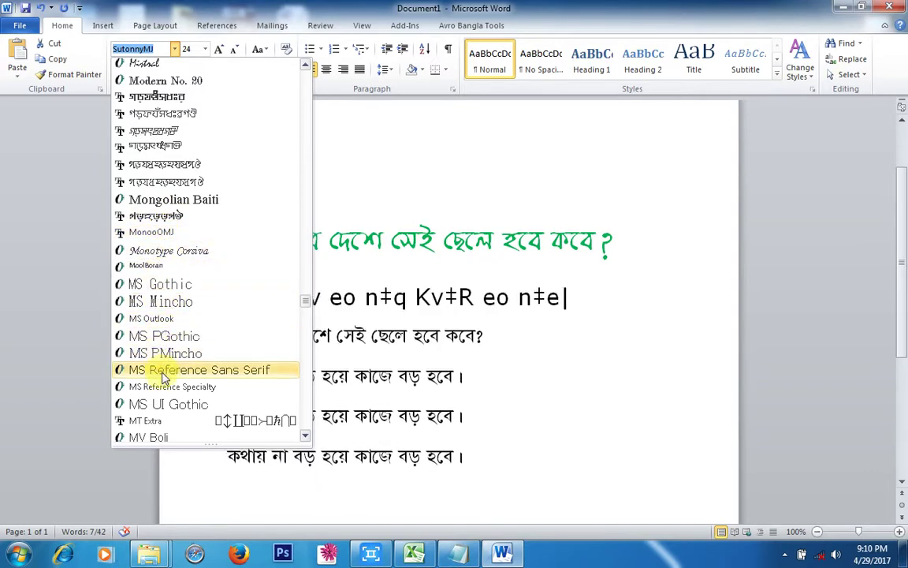
scroll(166, 398, "down", 7)
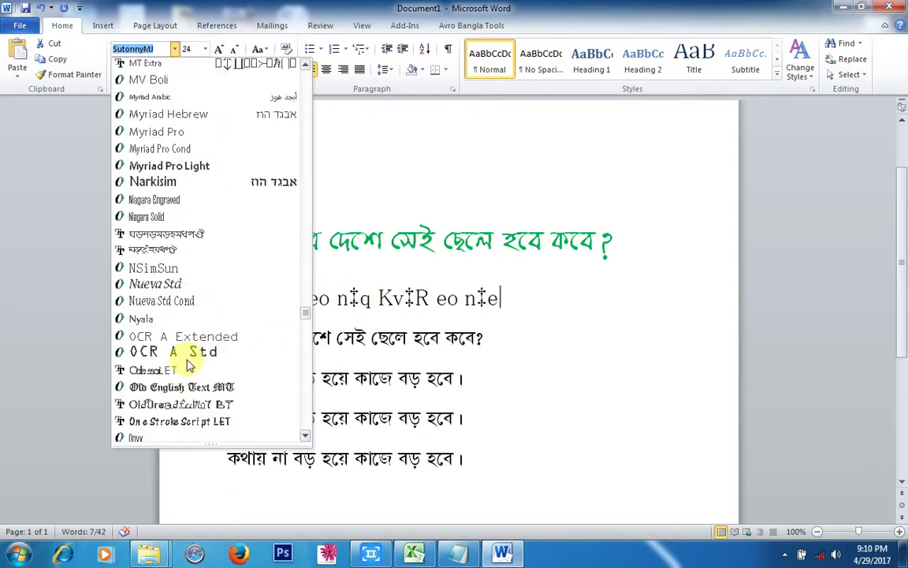
scroll(162, 394, "down", 5)
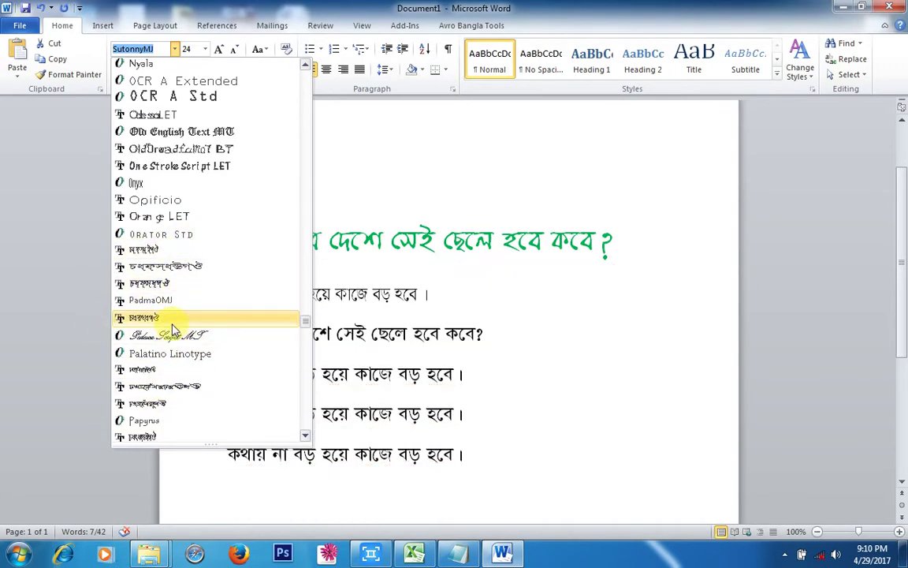
scroll(172, 351, "down", 2)
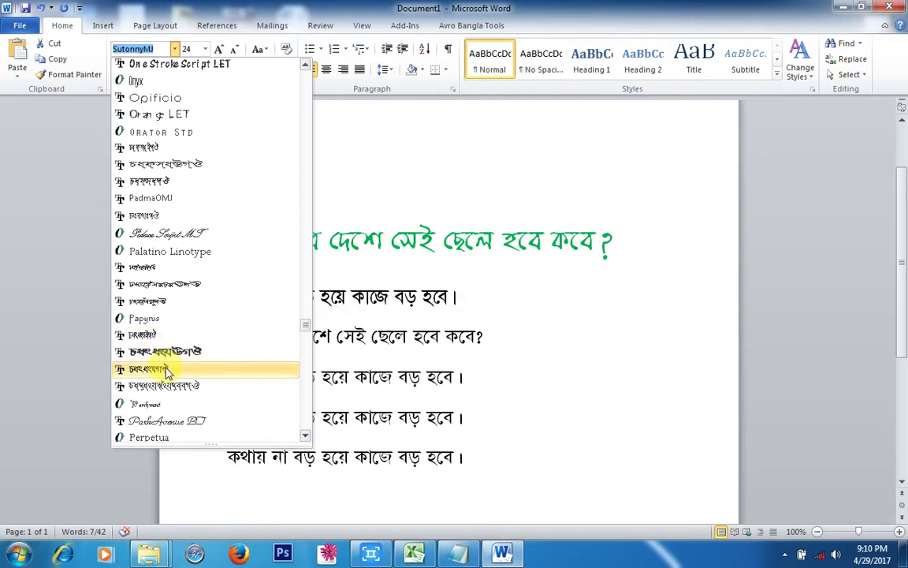
scroll(166, 382, "down", 2)
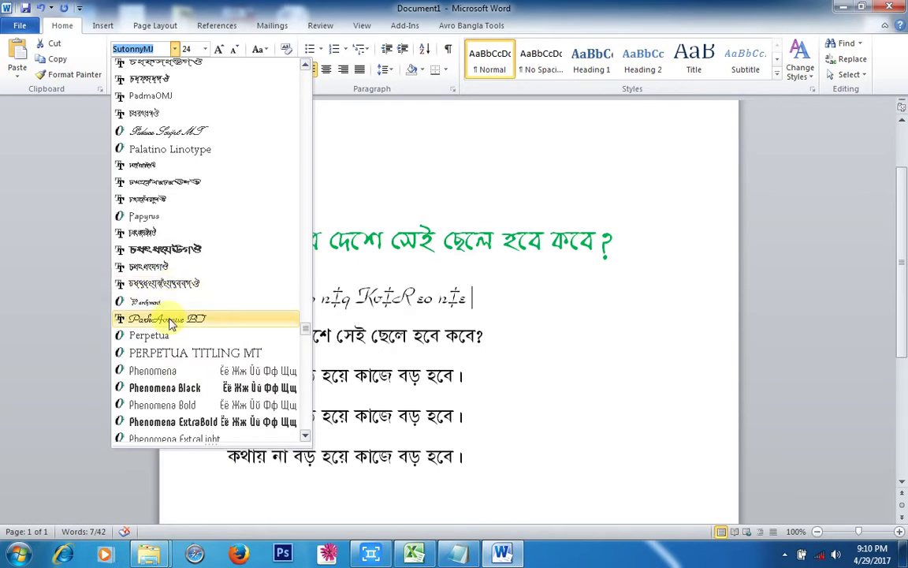
scroll(170, 318, "down", 4)
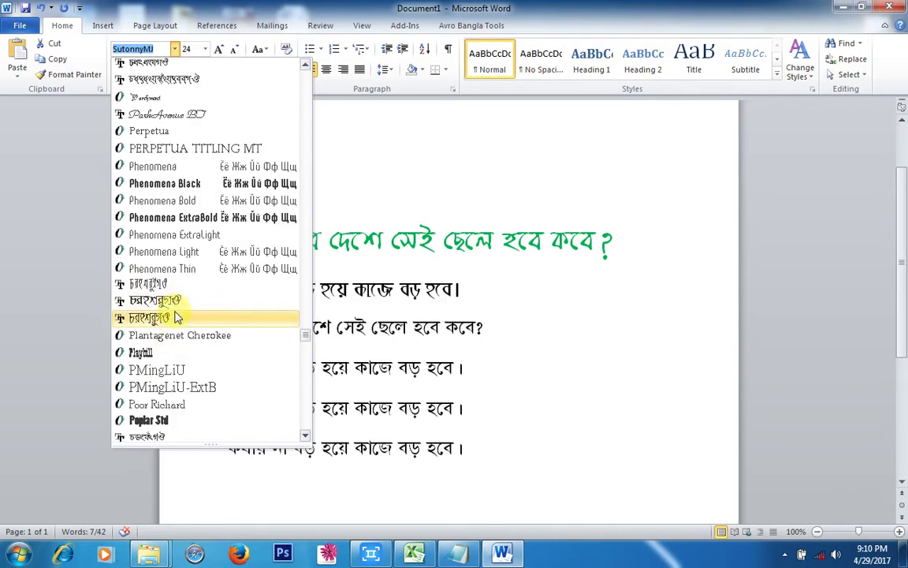
scroll(168, 365, "down", 6)
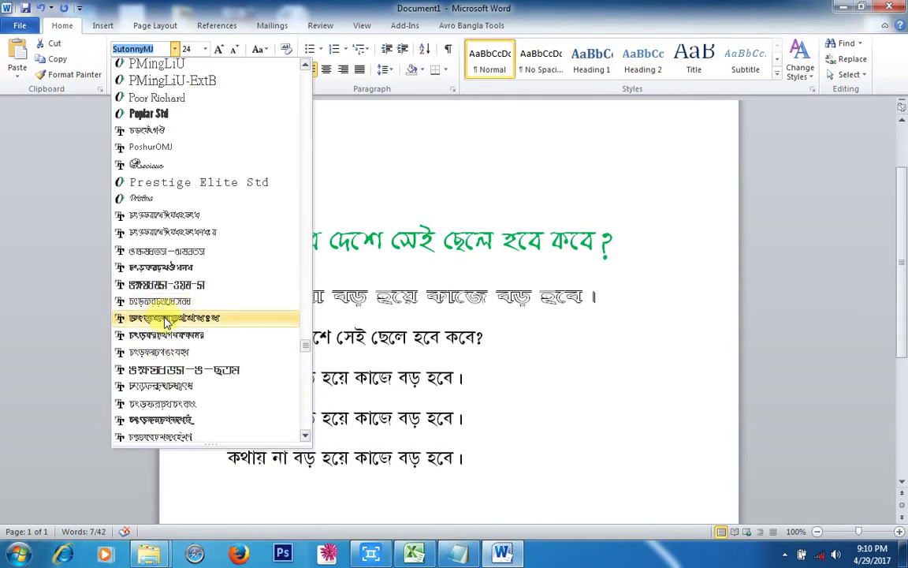
left_click(162, 359)
- Select the কথায় line and enlarge it to 36 pt so it fits one row
left_click(507, 294)
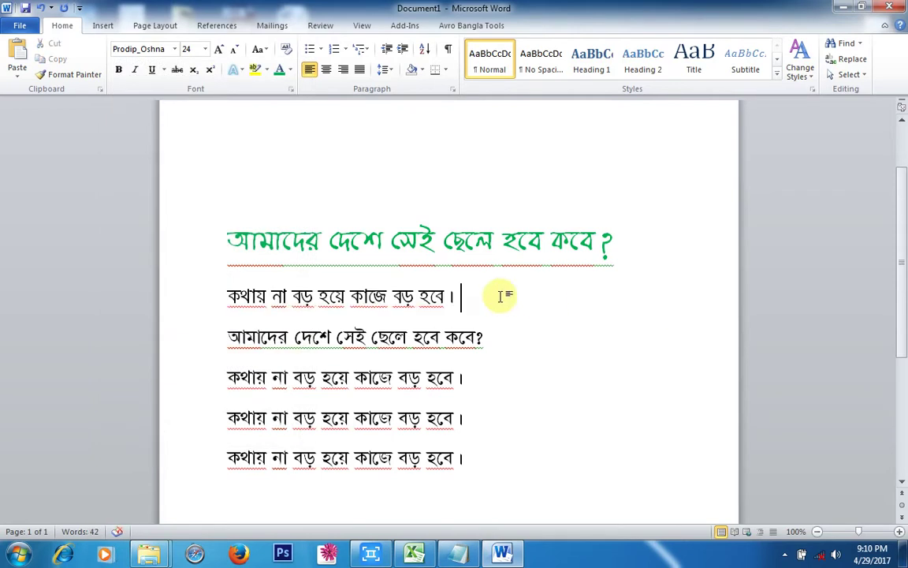
left_click_drag(507, 294, 230, 278)
left_click(493, 294)
left_click_drag(493, 294, 227, 294)
left_click(219, 49)
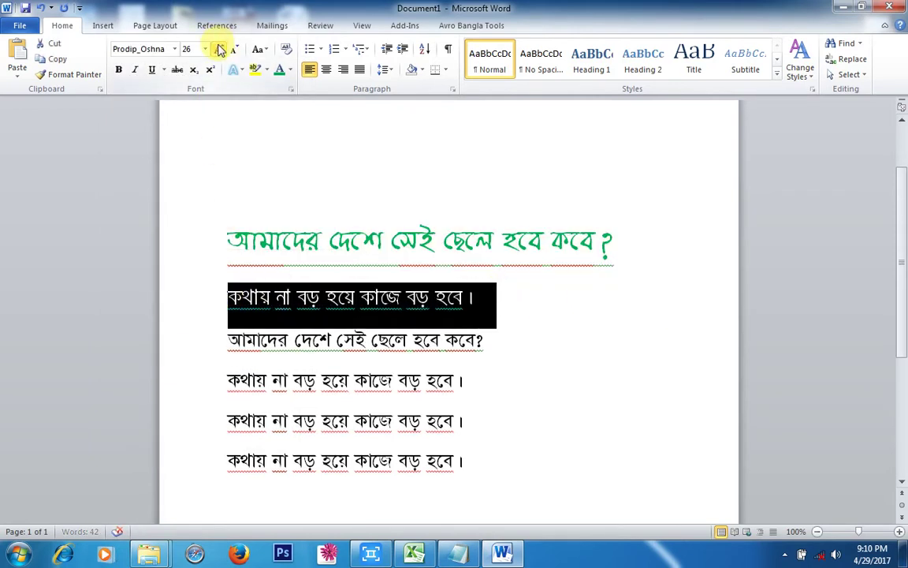
left_click(219, 49)
left_click(219, 49)
left_click(219, 49)
left_click(219, 49)
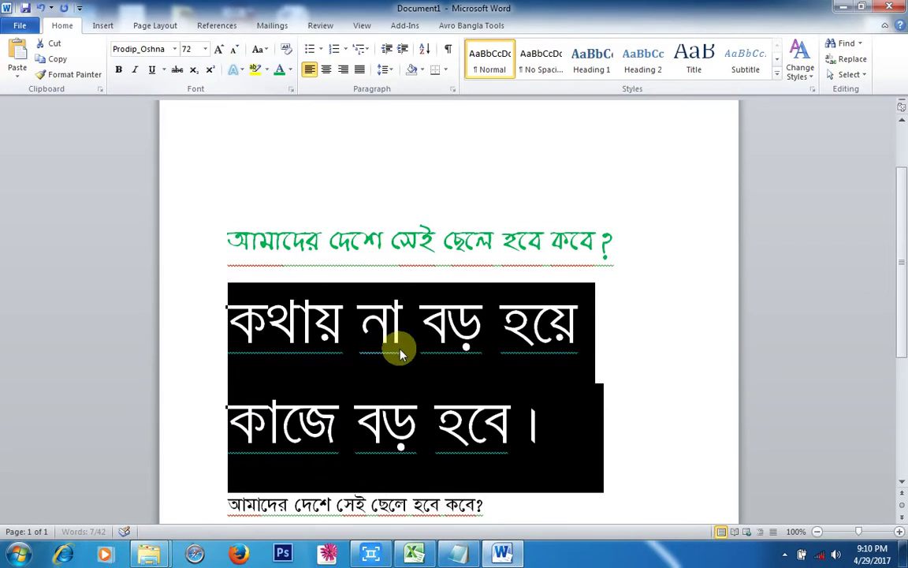
left_click(235, 52)
left_click(234, 52)
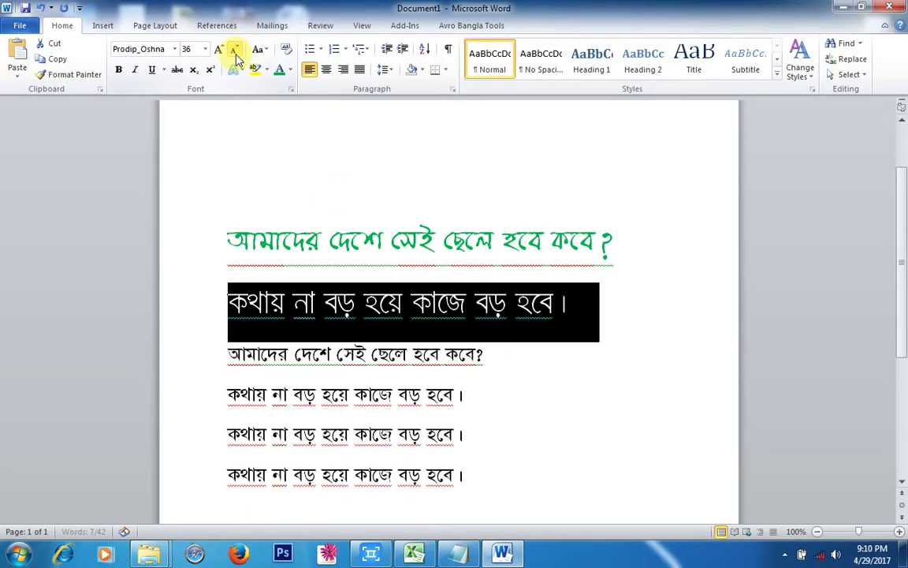
- Colour the কথায় line standard Red and make it bold
left_click(290, 71)
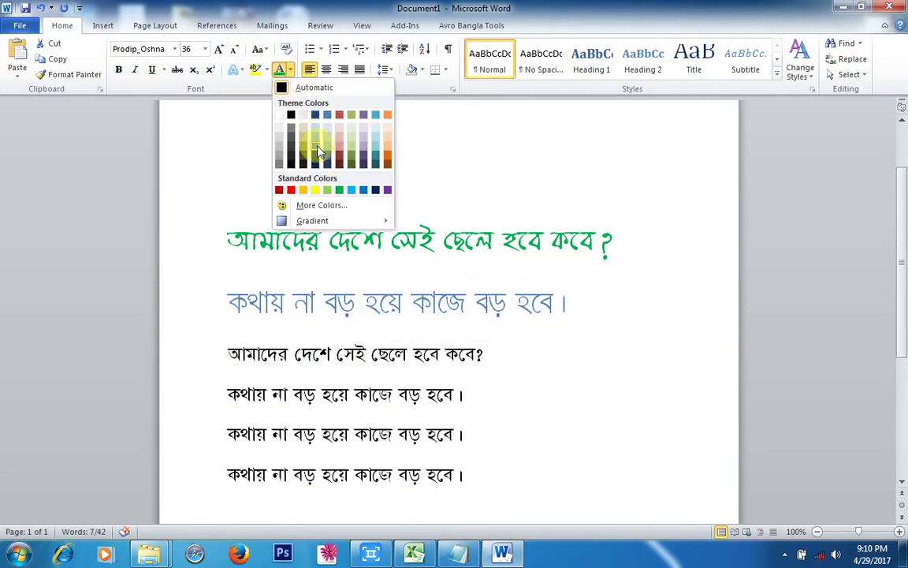
left_click(291, 190)
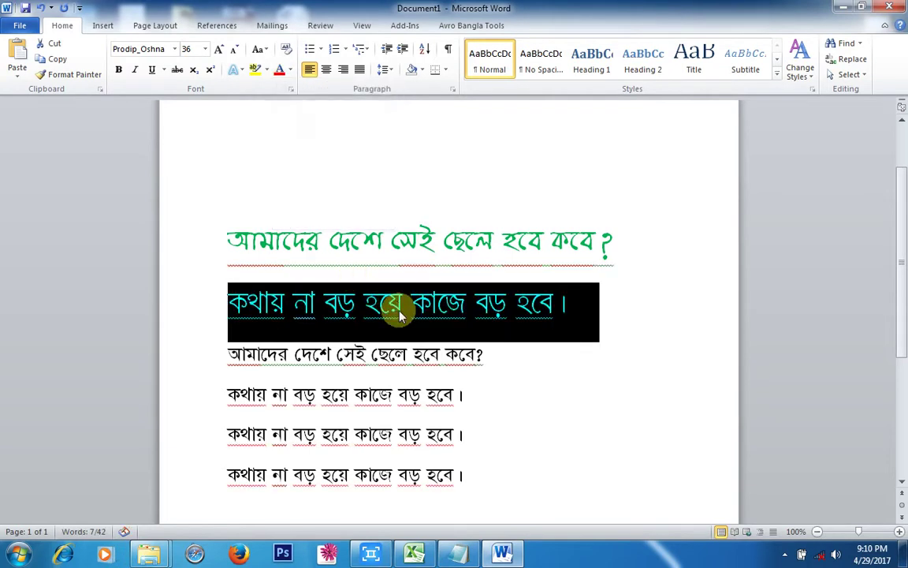
left_click(517, 416)
left_click_drag(543, 294, 224, 307)
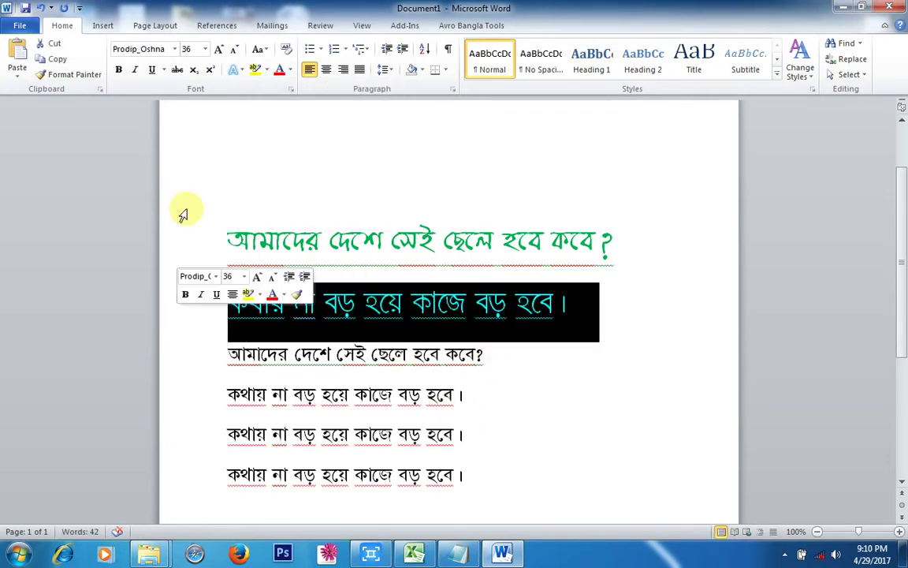
left_click(120, 73)
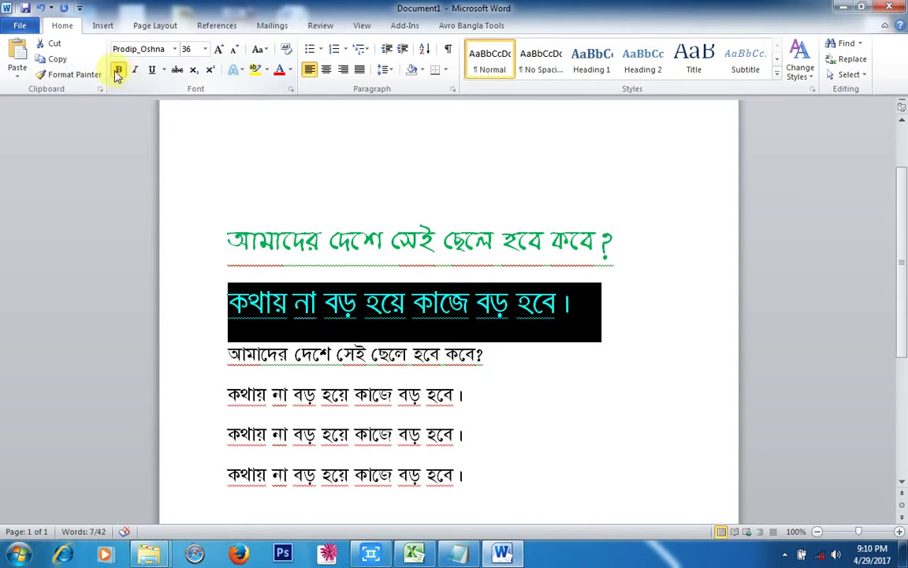
left_click(367, 393)
scroll(486, 296, "down", 2)
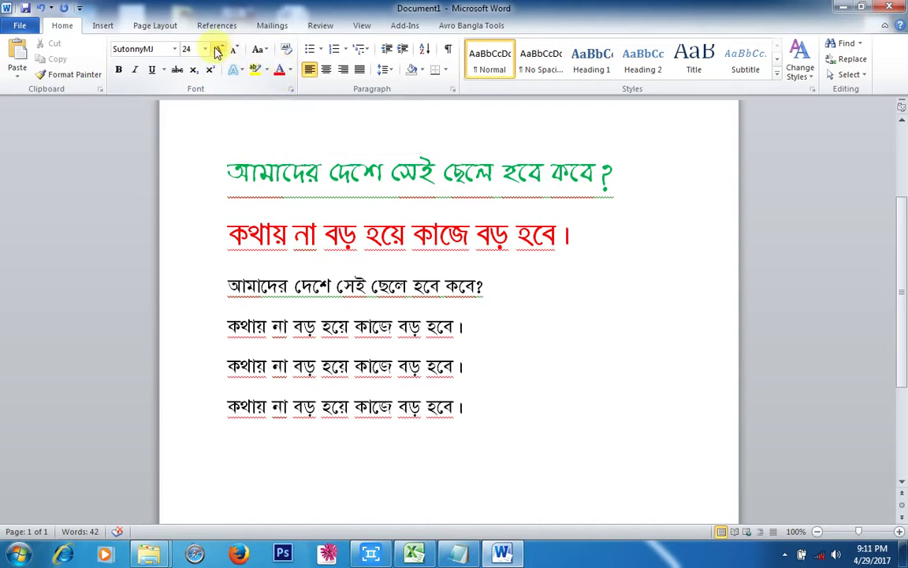
key("Up")
key("Up")
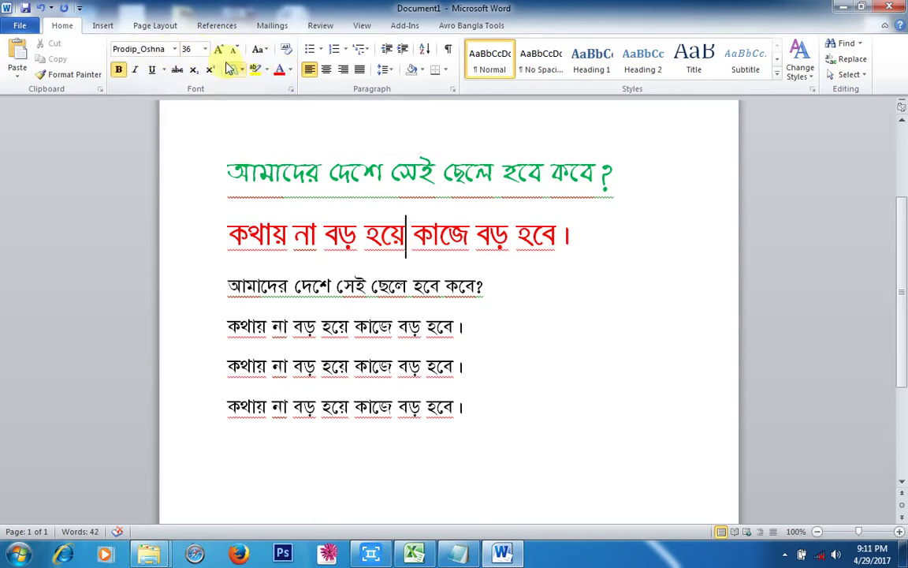
- Enlarge the black আমাদের line to 36 pt, then 72 pt
left_click_drag(493, 283, 229, 277)
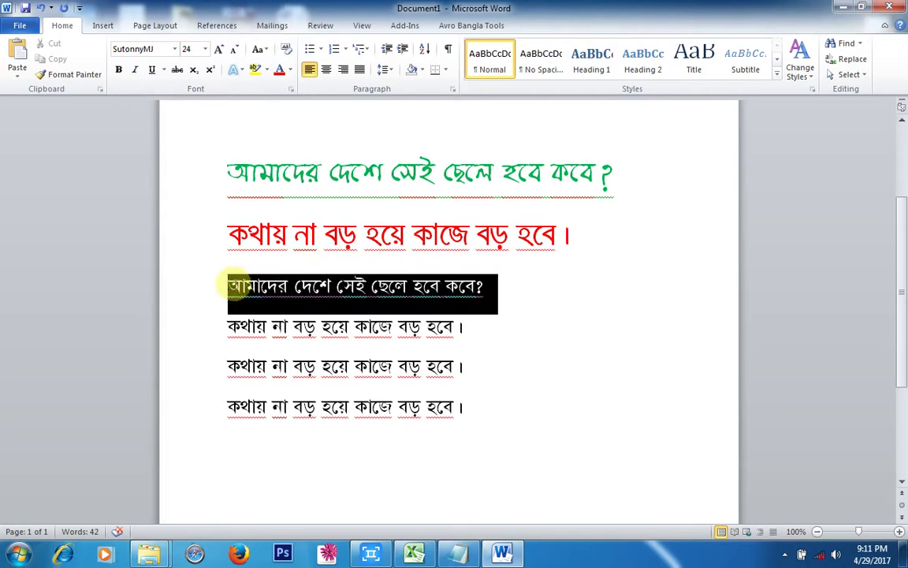
left_click(204, 49)
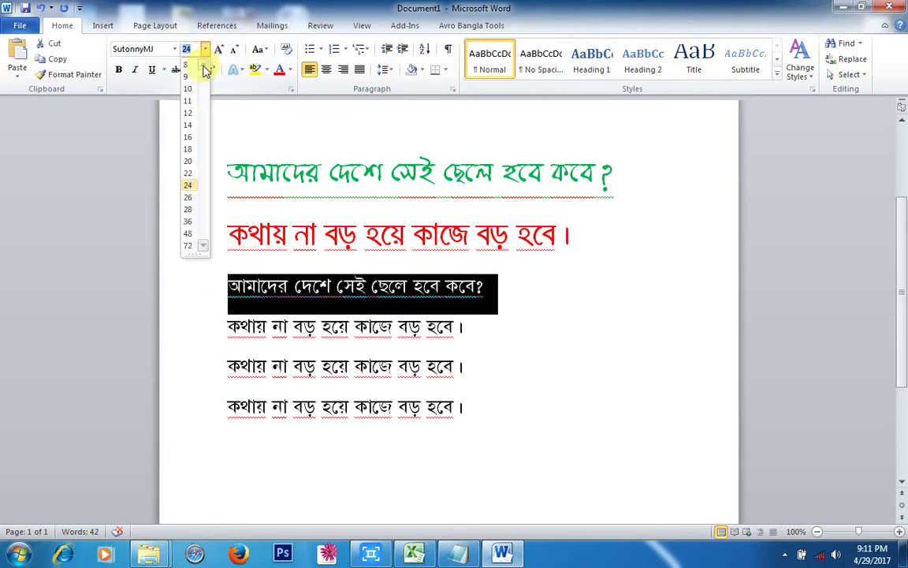
left_click(188, 221)
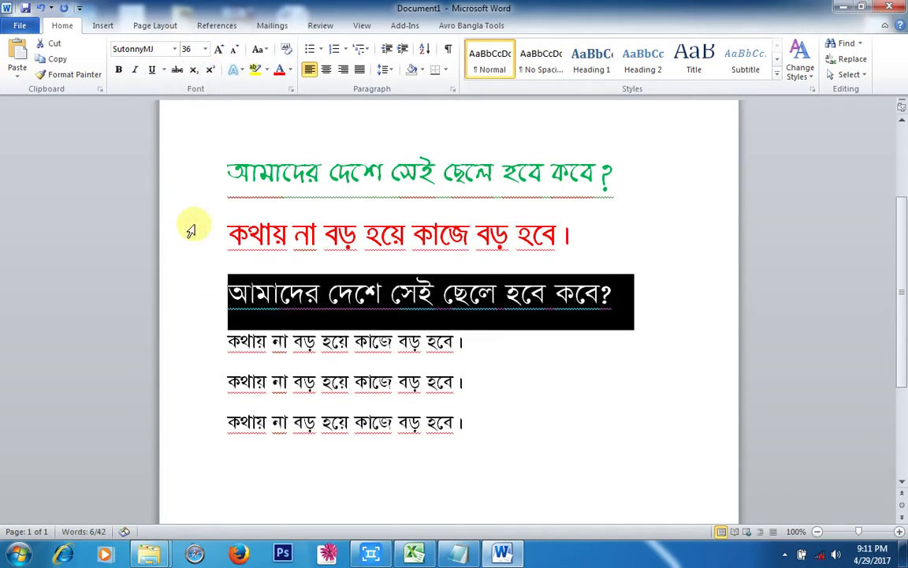
left_click(204, 49)
left_click(188, 245)
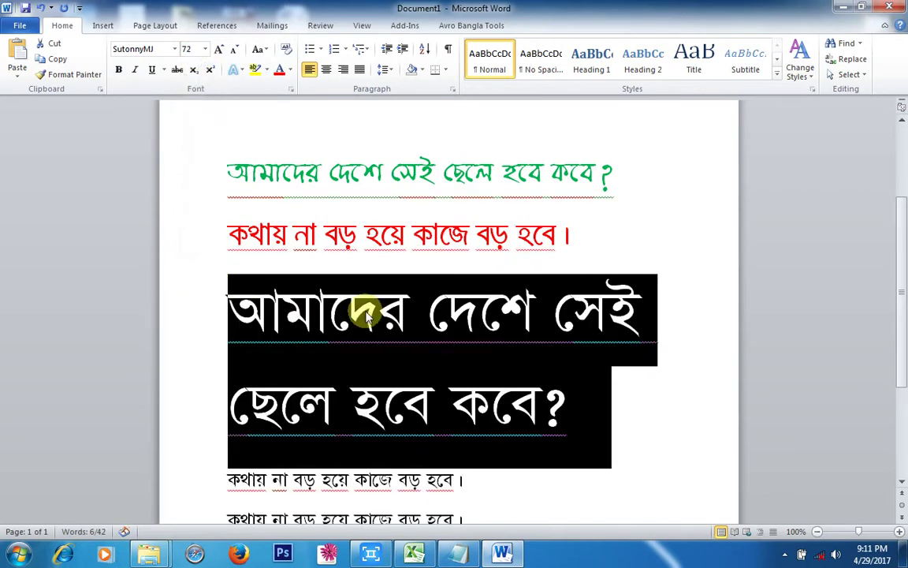
- Increase the আমাদের line's font size to 100 pt, then 200 pt
left_click(379, 323)
left_click_drag(634, 386, 202, 330)
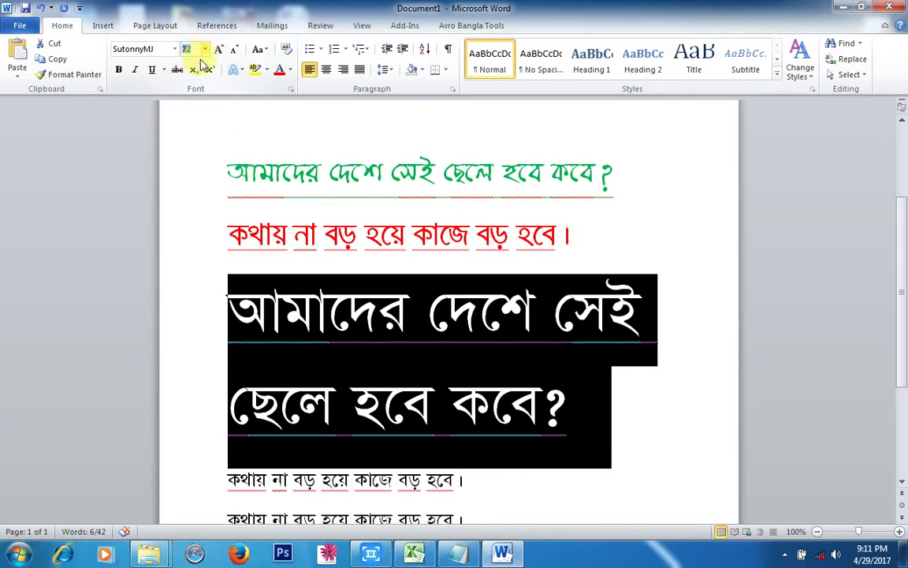
type("100")
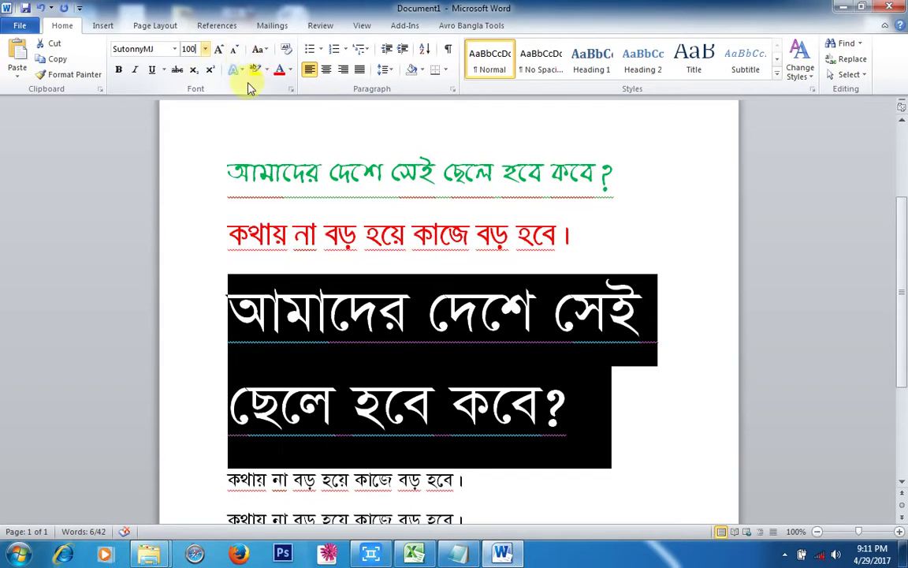
key("Return")
scroll(422, 225, "down", 5)
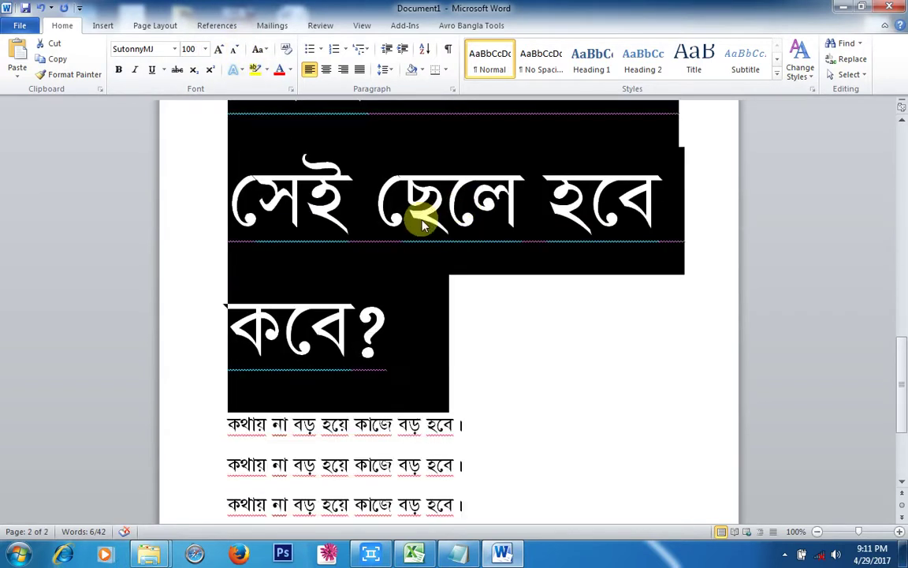
scroll(422, 225, "up", 2)
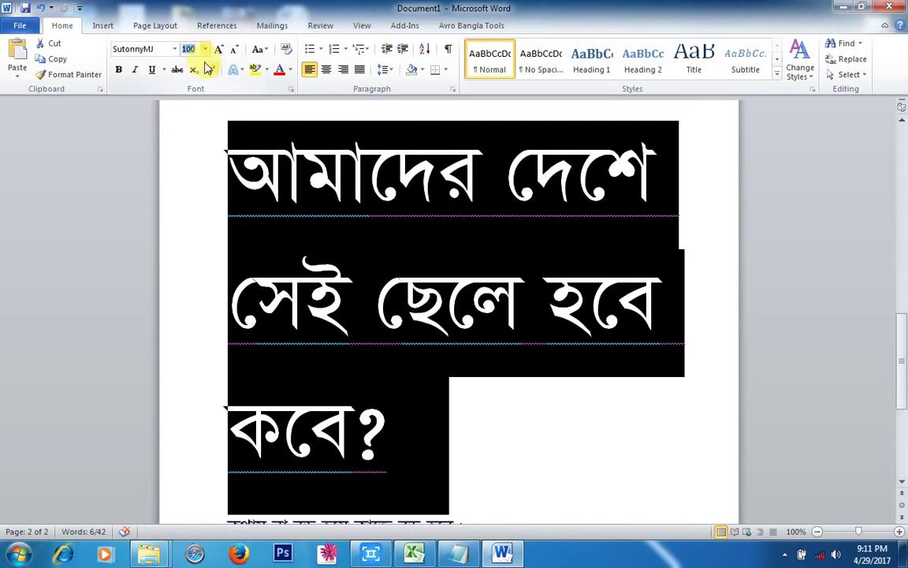
type("2")
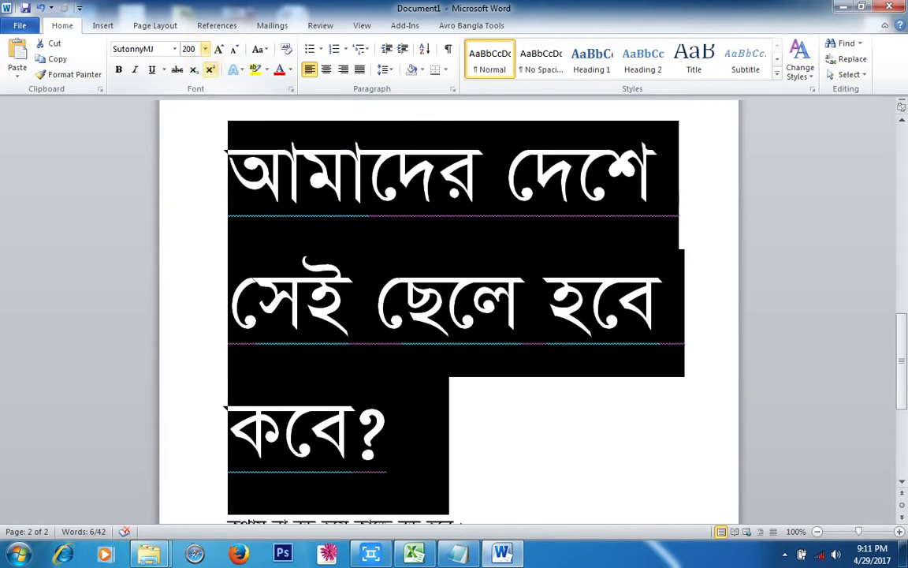
type("00")
key("Return")
scroll(309, 298, "down", 2)
- Select the huge আমাদের text and shrink it through 140 and 100 down to 72 pt
left_click(334, 302)
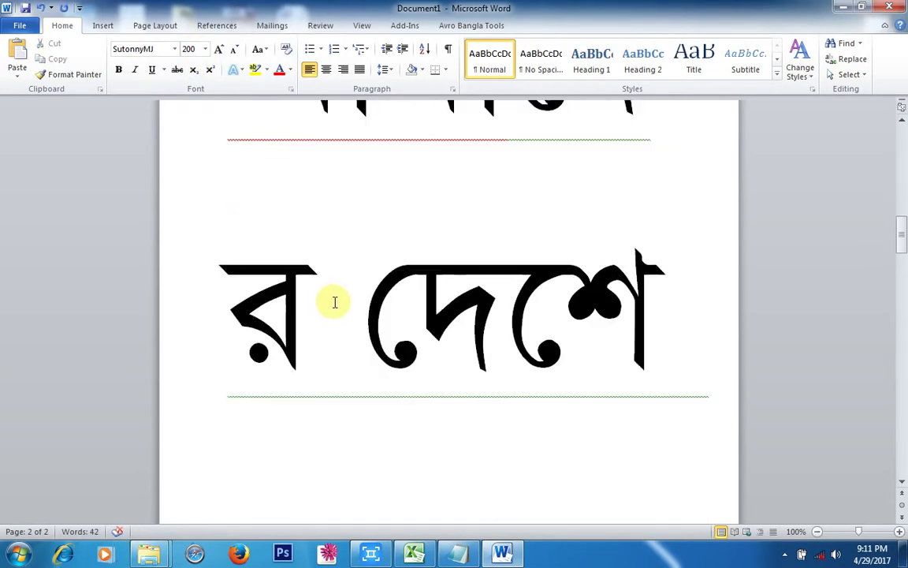
scroll(334, 302, "up", 5)
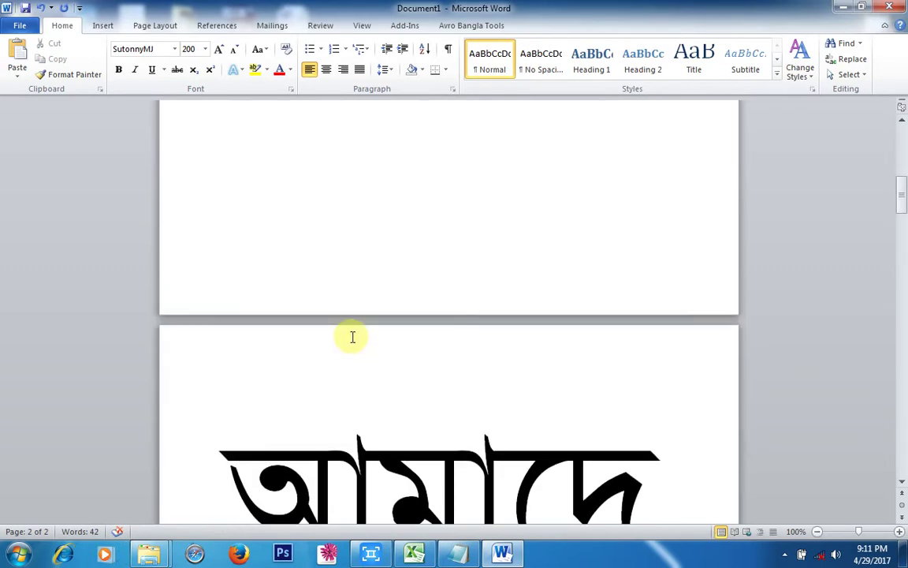
scroll(353, 335, "up", 6)
scroll(305, 331, "down", 8)
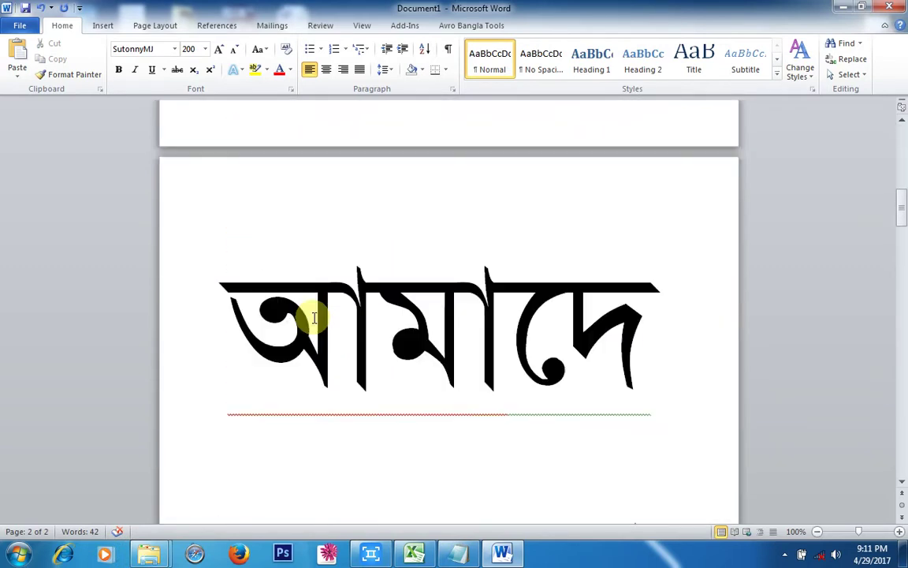
scroll(313, 317, "down", 1)
left_click_drag(224, 263, 584, 149)
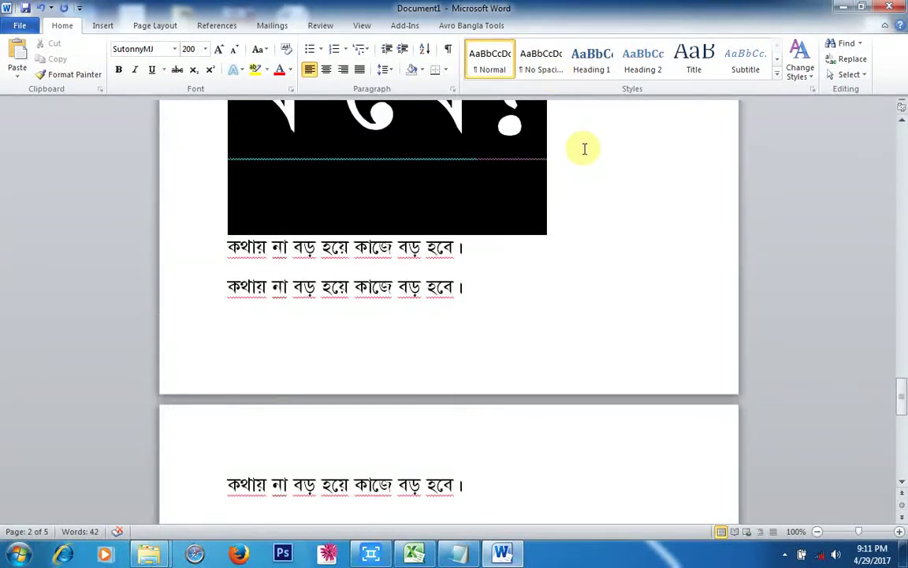
left_click(235, 51)
left_click(235, 50)
left_click(235, 51)
left_click(235, 51)
left_click(235, 51)
left_click(235, 51)
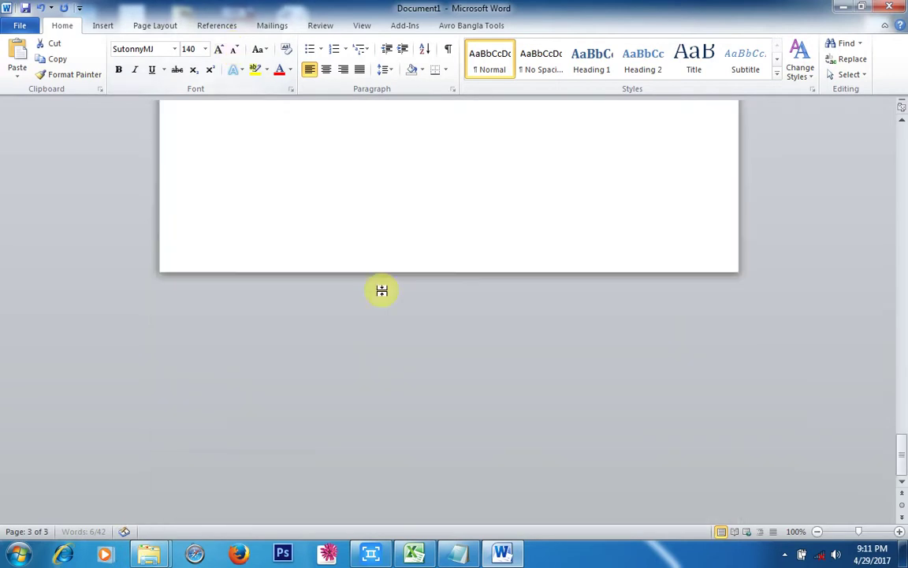
scroll(382, 291, "up", 10)
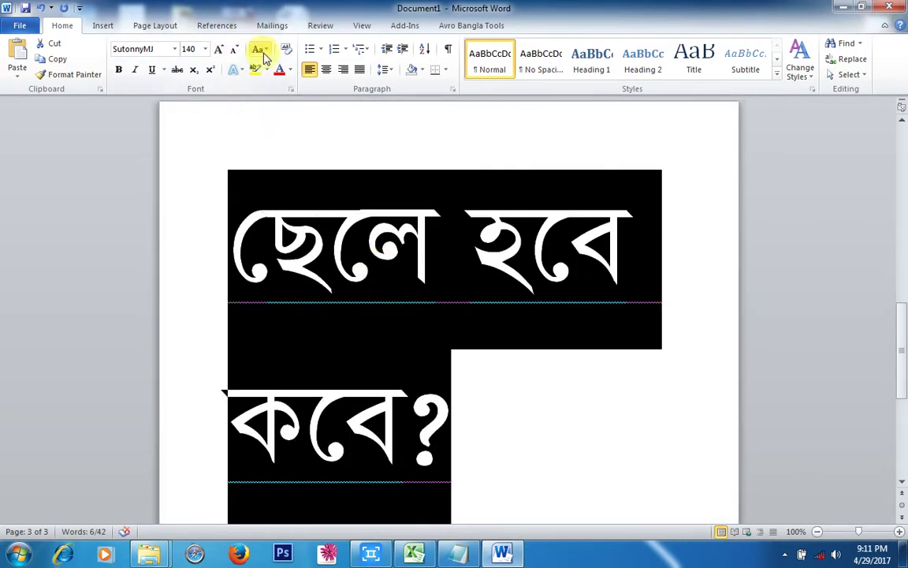
left_click(235, 51)
left_click(235, 50)
left_click(234, 50)
left_click(234, 50)
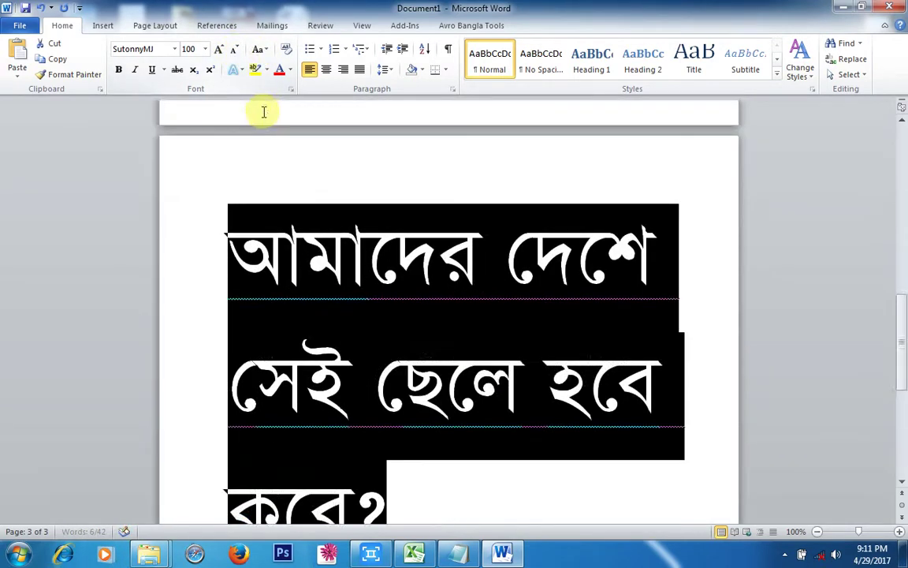
left_click(234, 50)
left_click(233, 51)
left_click(233, 51)
- Adjust the আমাদের line's size until it settles at 36 pt
scroll(385, 277, "up", 3)
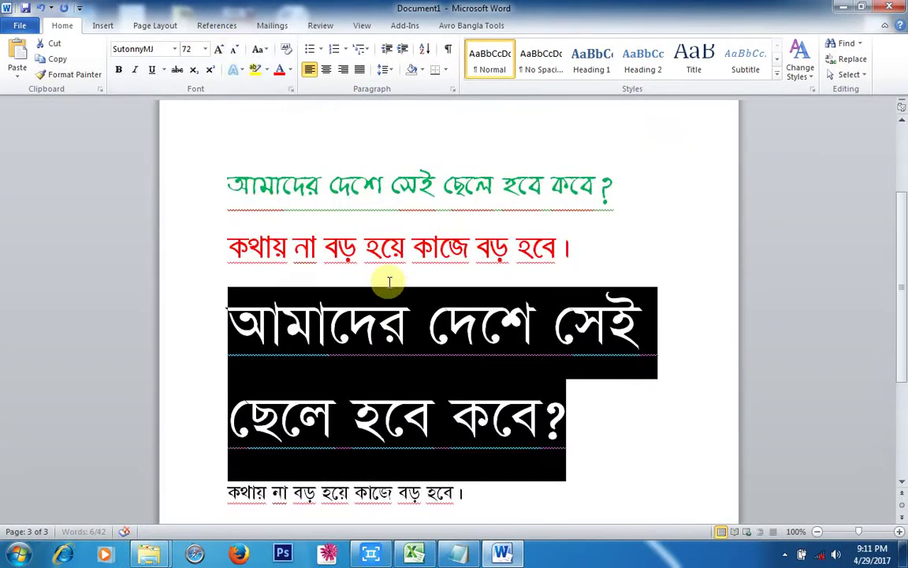
left_click(219, 50)
left_click(235, 51)
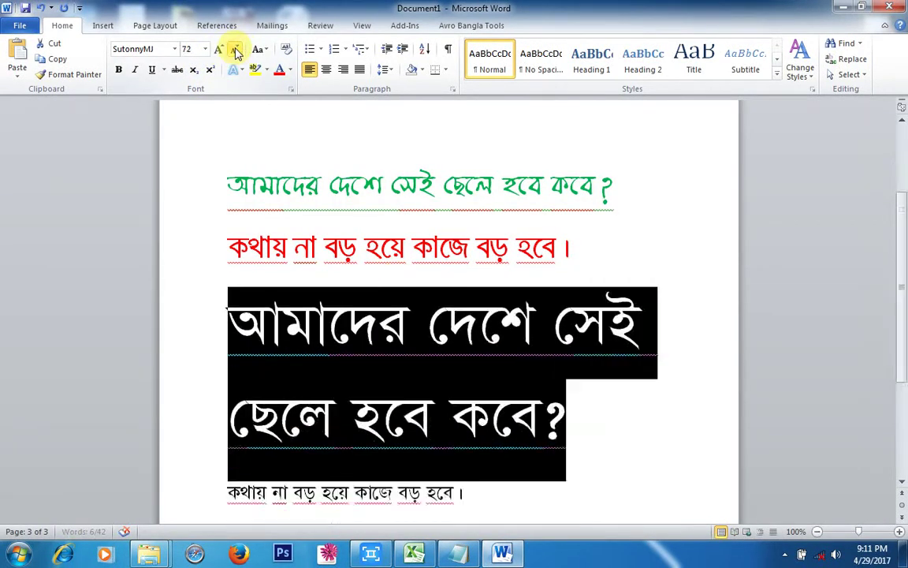
left_click(235, 51)
left_click(235, 50)
left_click(219, 50)
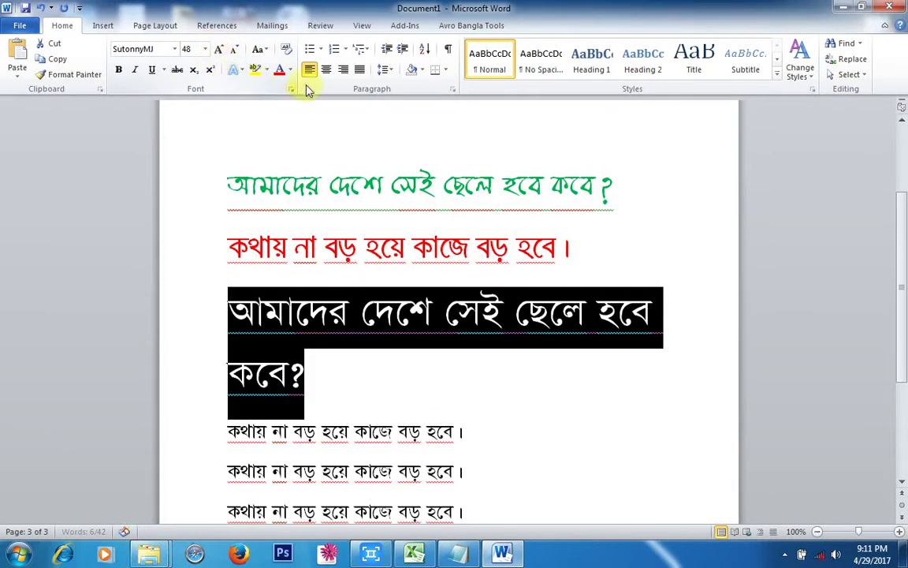
scroll(464, 263, "down", 2)
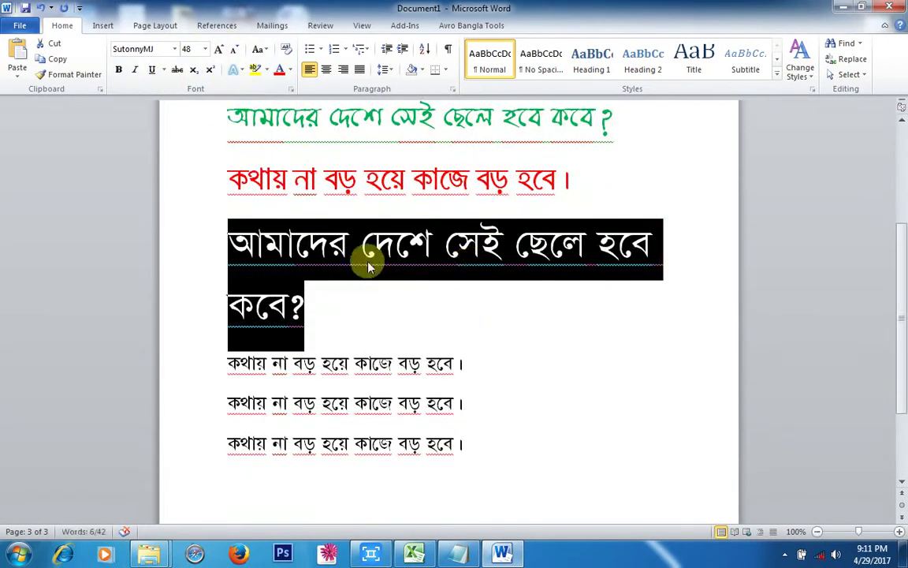
left_click(235, 50)
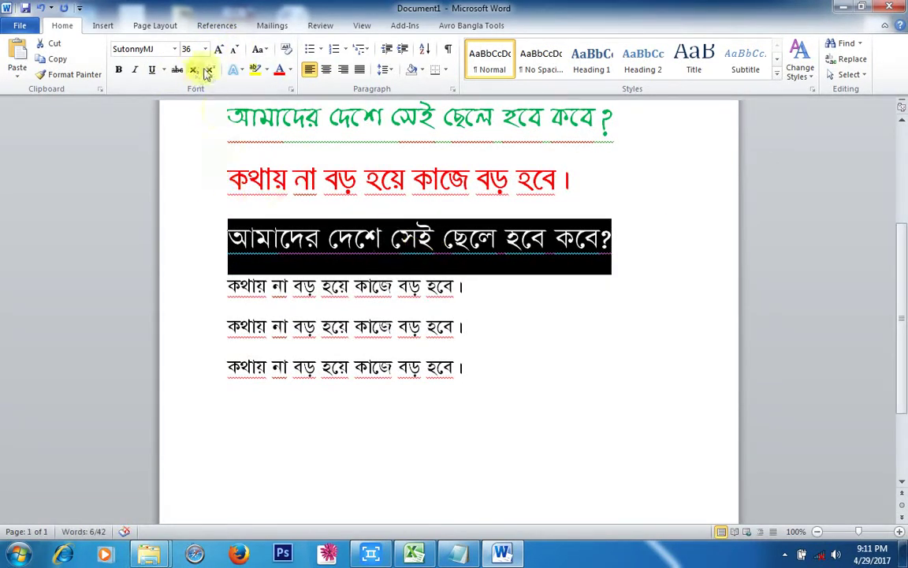
- Colour the আমাদের question line orange
left_click(290, 70)
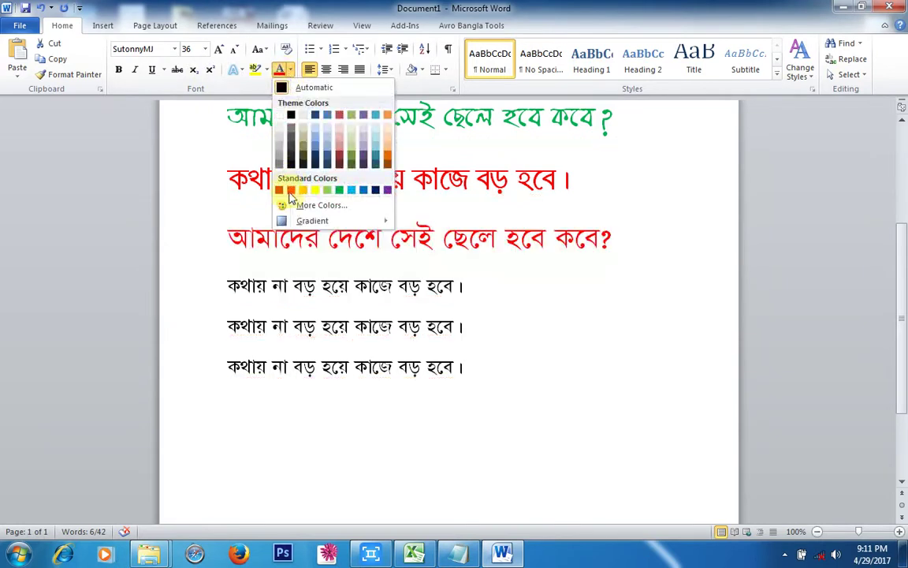
left_click(387, 130)
left_click(526, 311)
- Copy the green title's formatting onto the first small black line with Format Painter
scroll(409, 258, "up", 2)
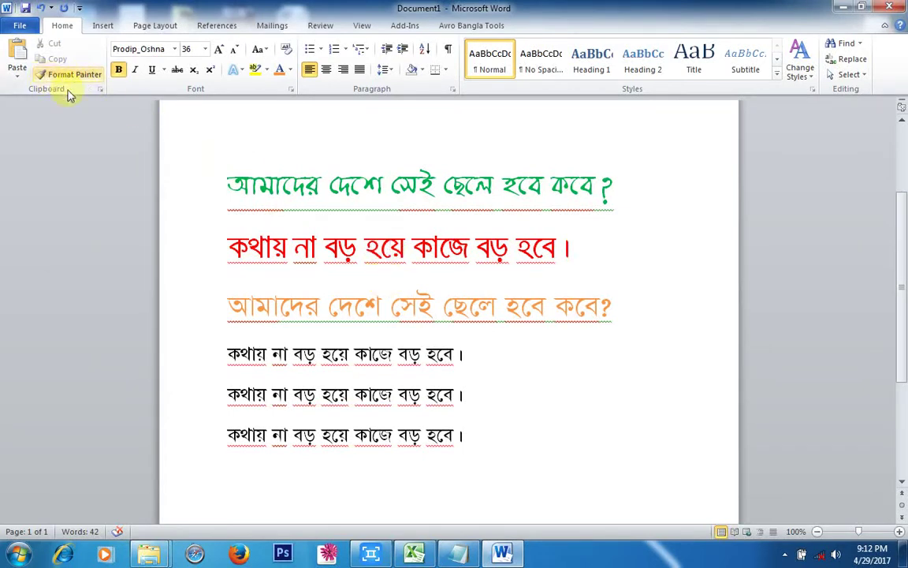
left_click(574, 316)
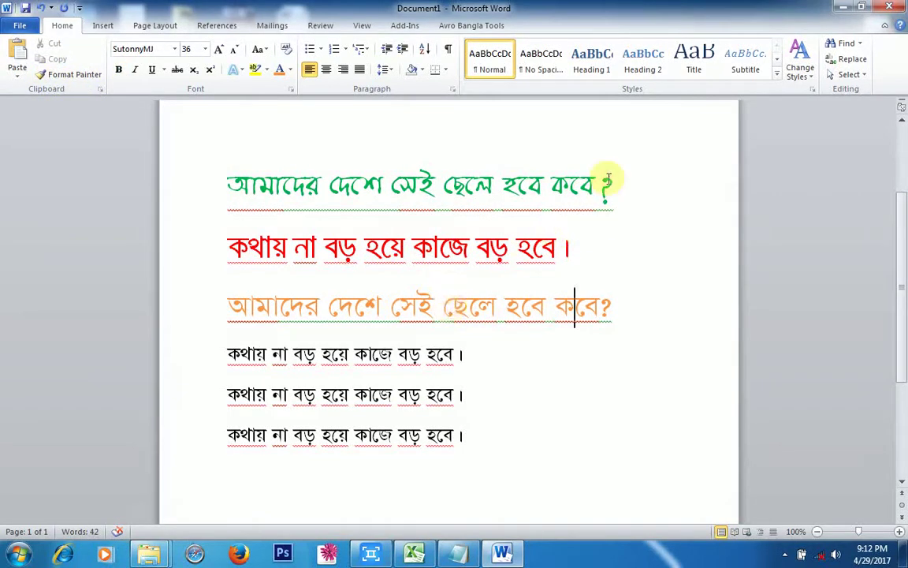
left_click(632, 187)
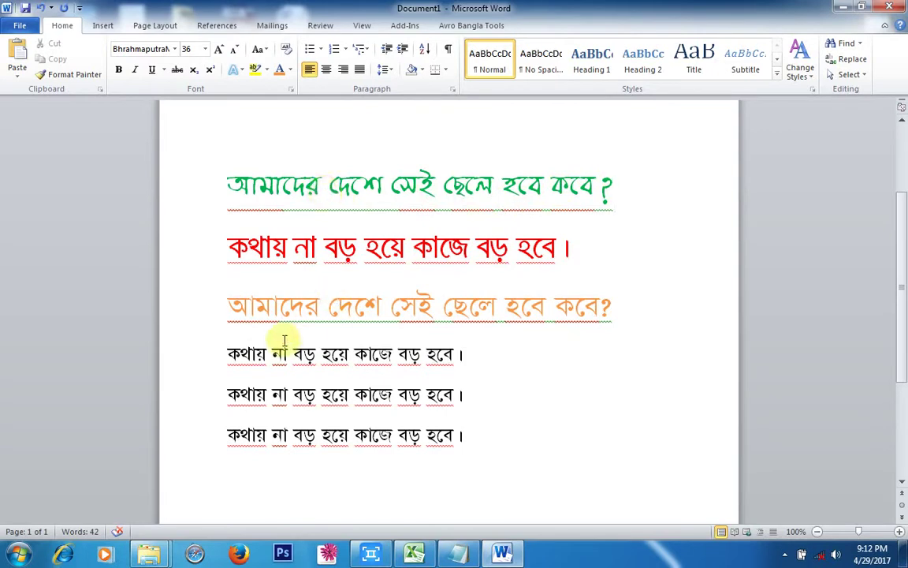
left_click(225, 349)
left_click(373, 180)
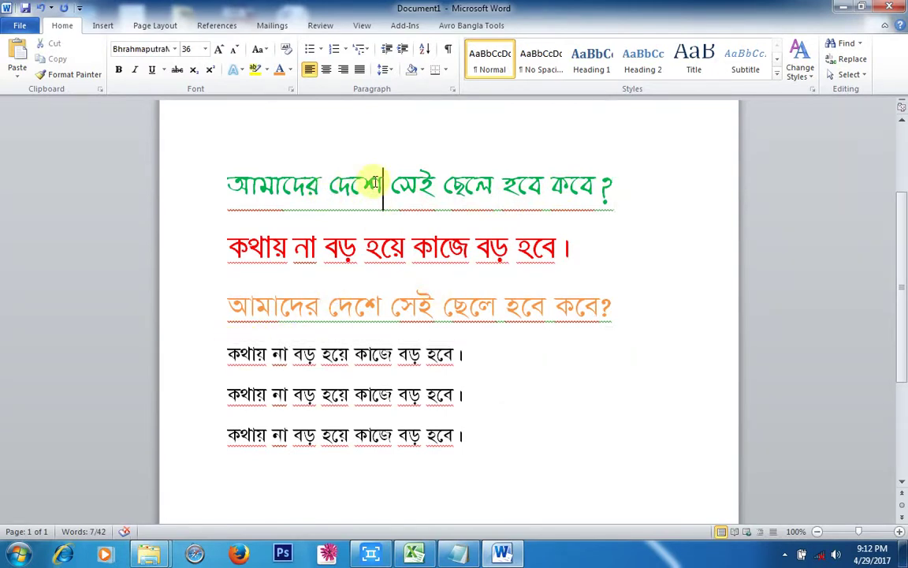
left_click_drag(639, 182, 235, 182)
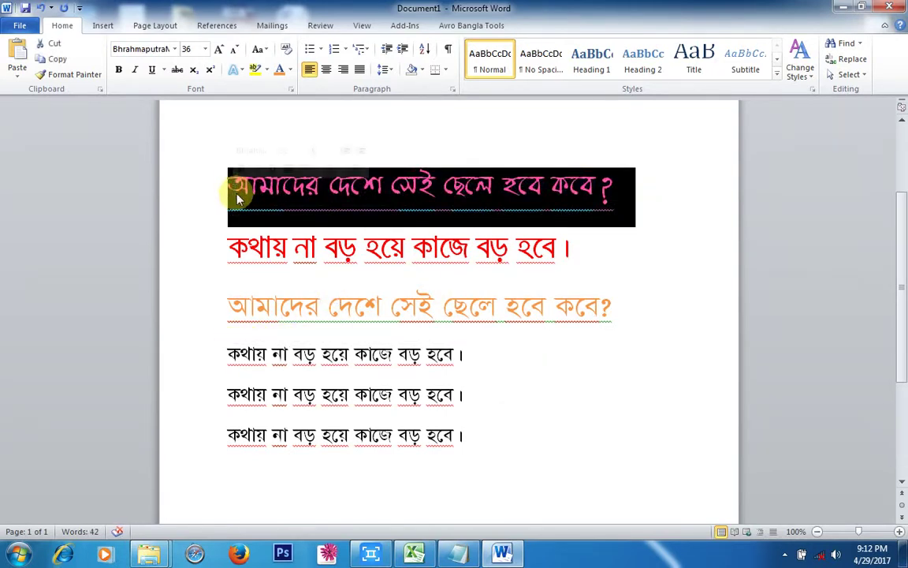
left_click(79, 74)
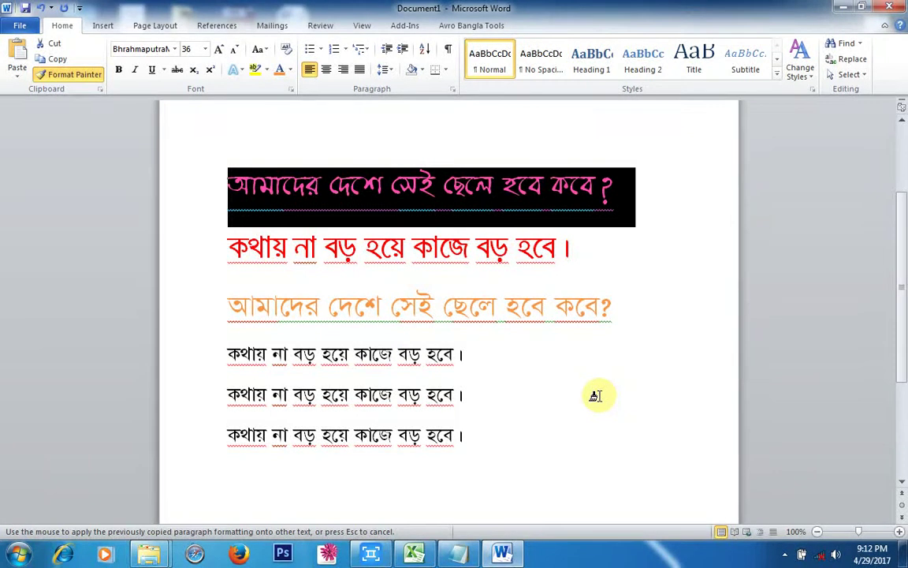
left_click_drag(229, 351, 498, 361)
left_click(536, 451)
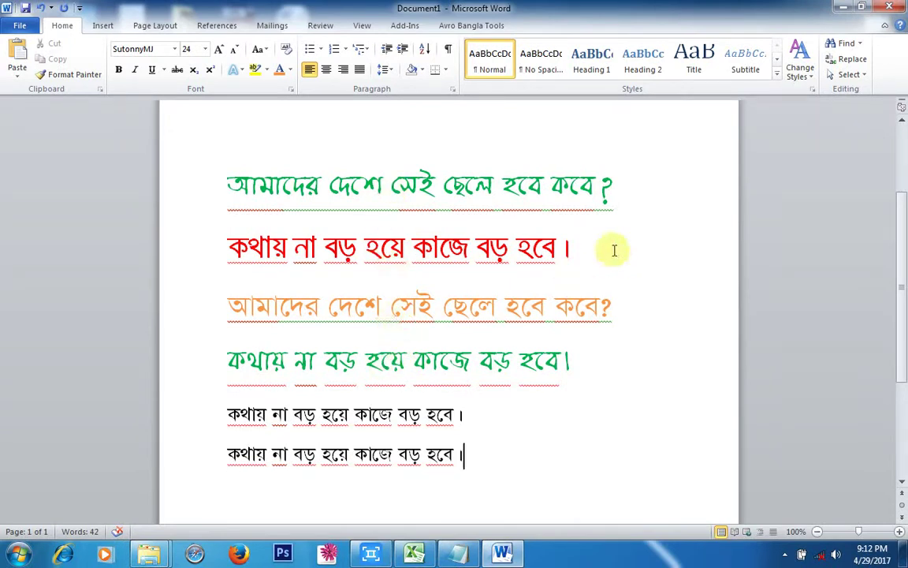
- Copy the red line's formatting onto the next black line with Format Painter
left_click(451, 247)
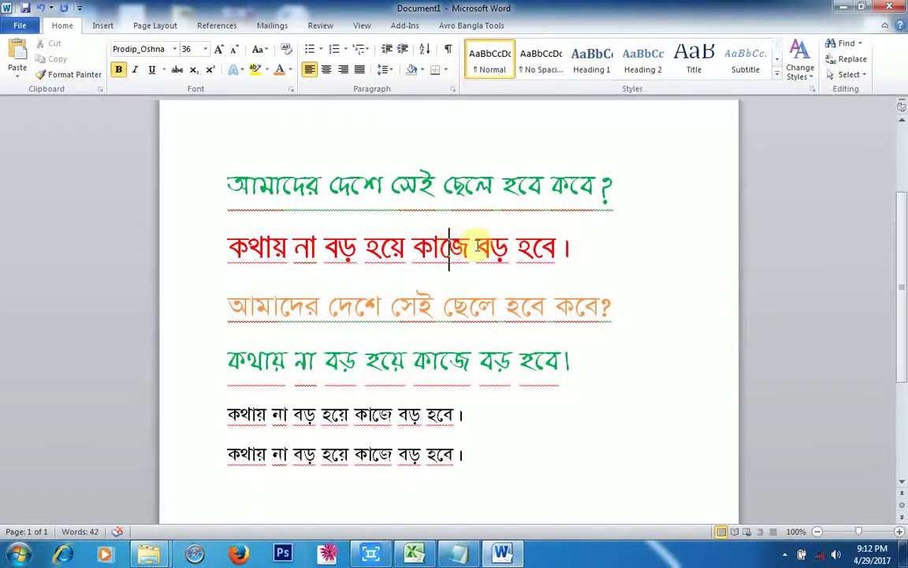
left_click(786, 552)
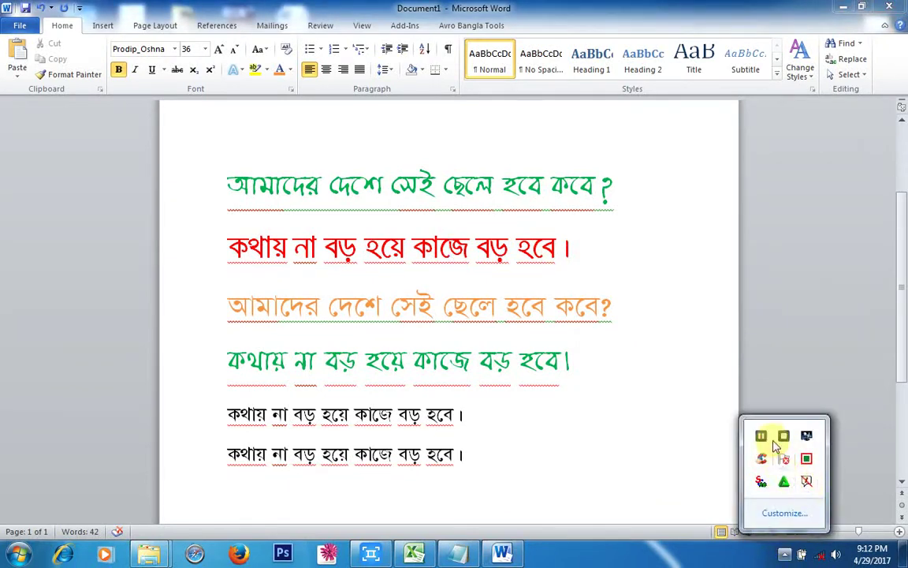
left_click(461, 382)
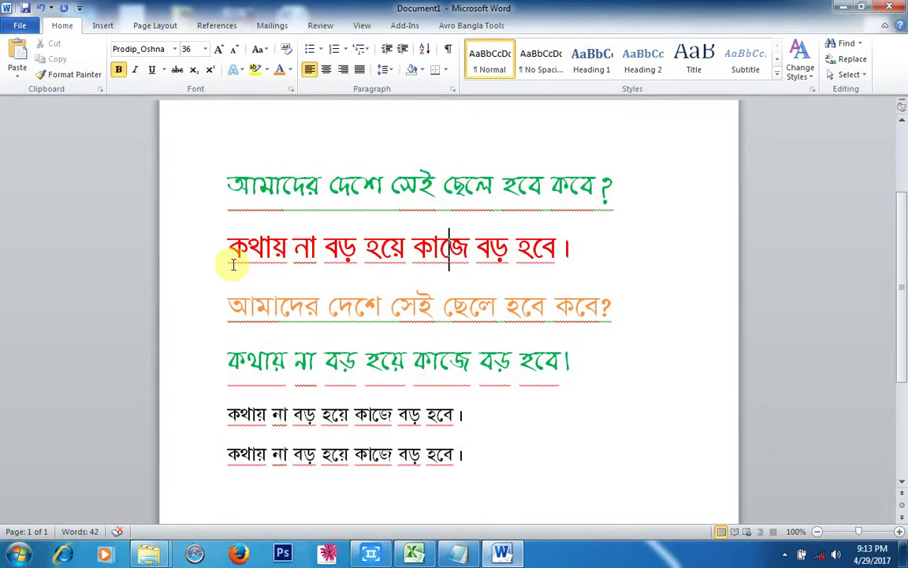
left_click_drag(228, 245, 571, 251)
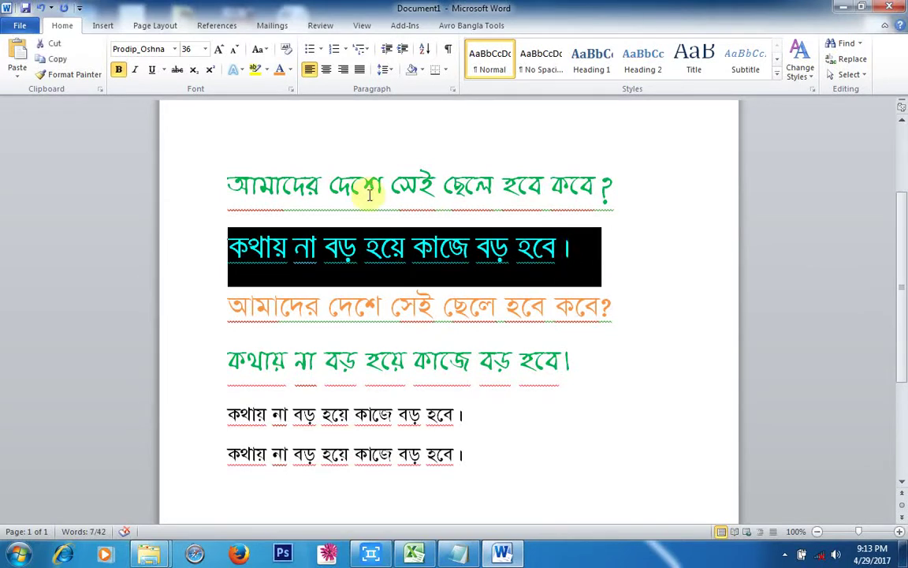
left_click(70, 76)
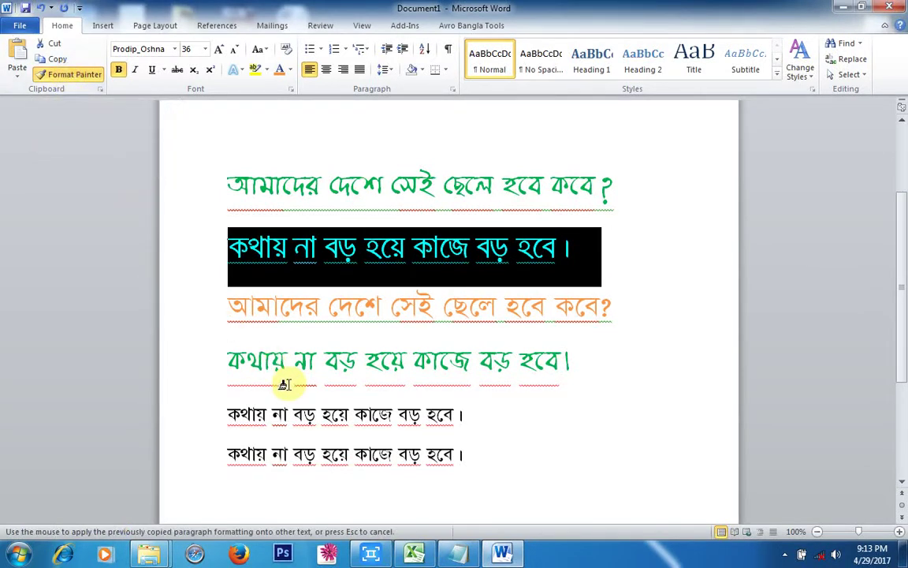
left_click_drag(222, 416, 494, 416)
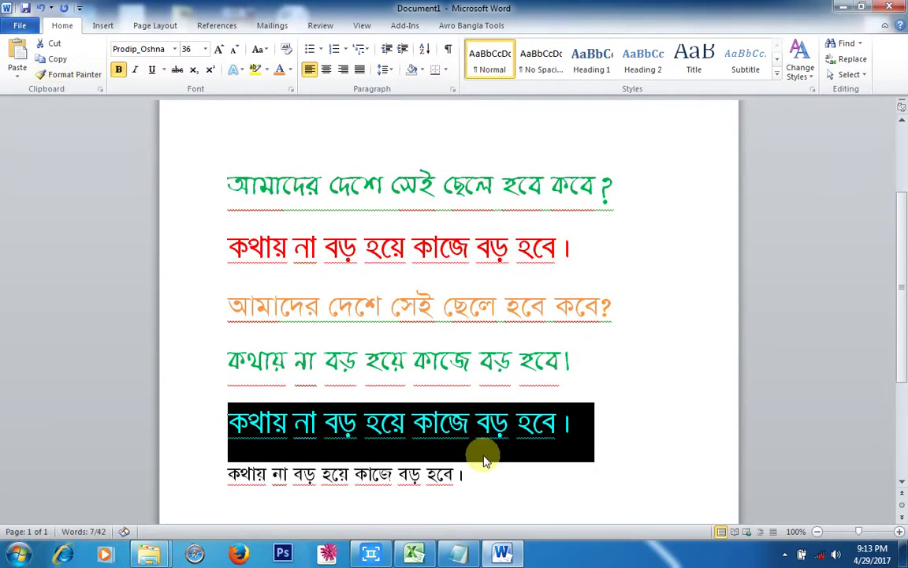
scroll(494, 334, "down", 2)
left_click(432, 315)
- Copy the orange line's formatting onto the last black line with Format Painter
left_click(248, 205)
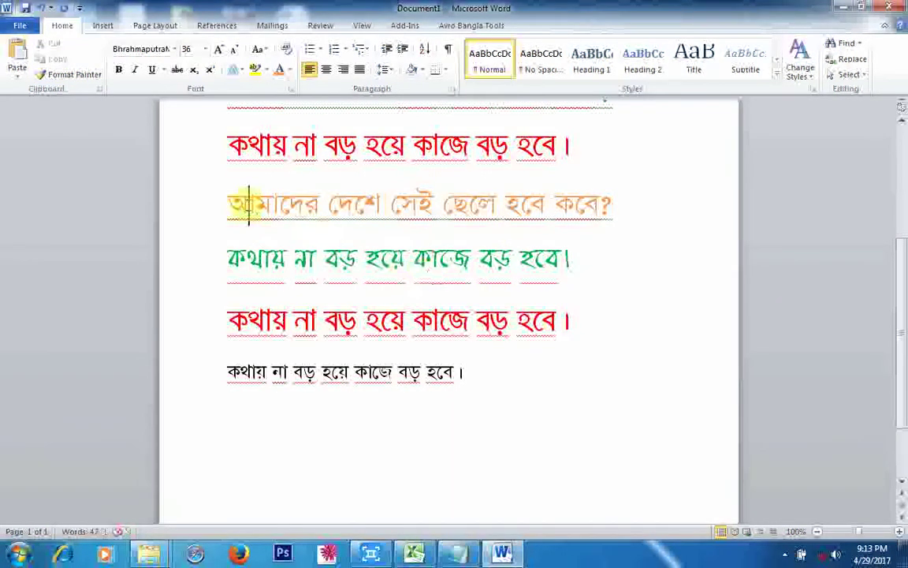
left_click(291, 377)
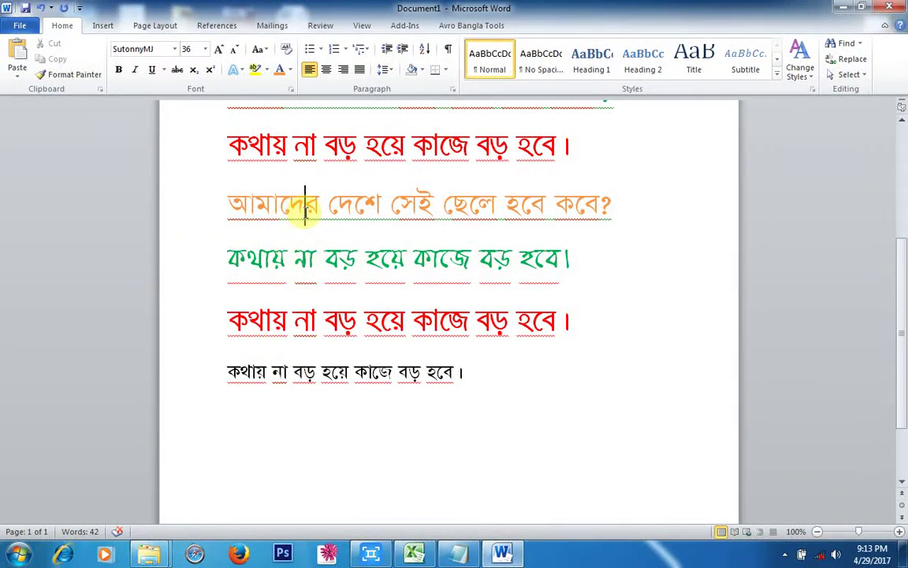
left_click_drag(230, 202, 620, 204)
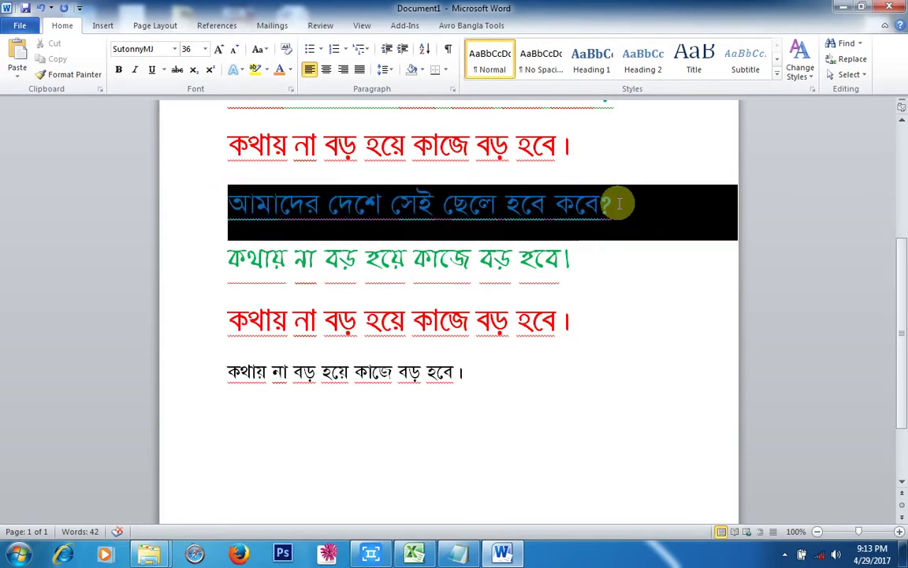
left_click(74, 75)
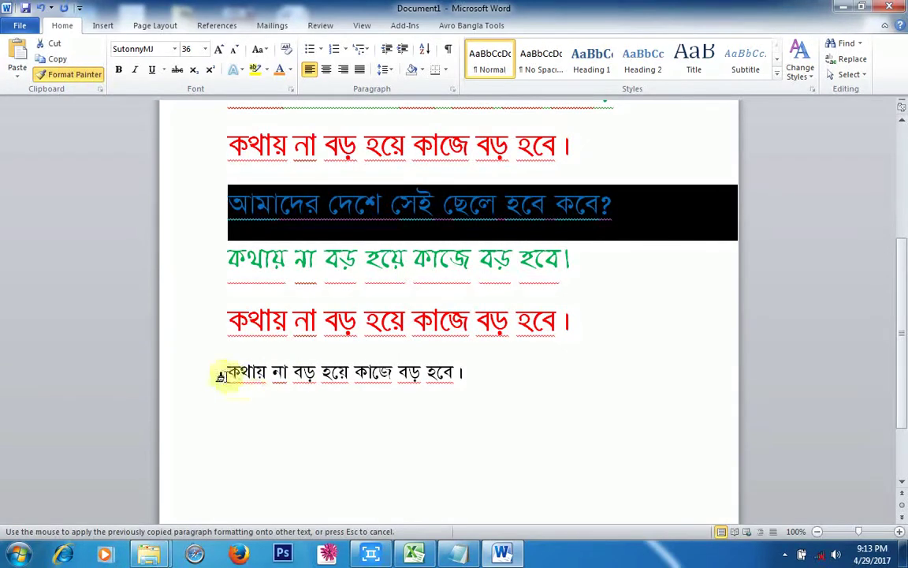
mouse_move(212, 370)
left_mouse_down()
mouse_move(446, 386)
mouse_move(454, 404)
left_mouse_up()
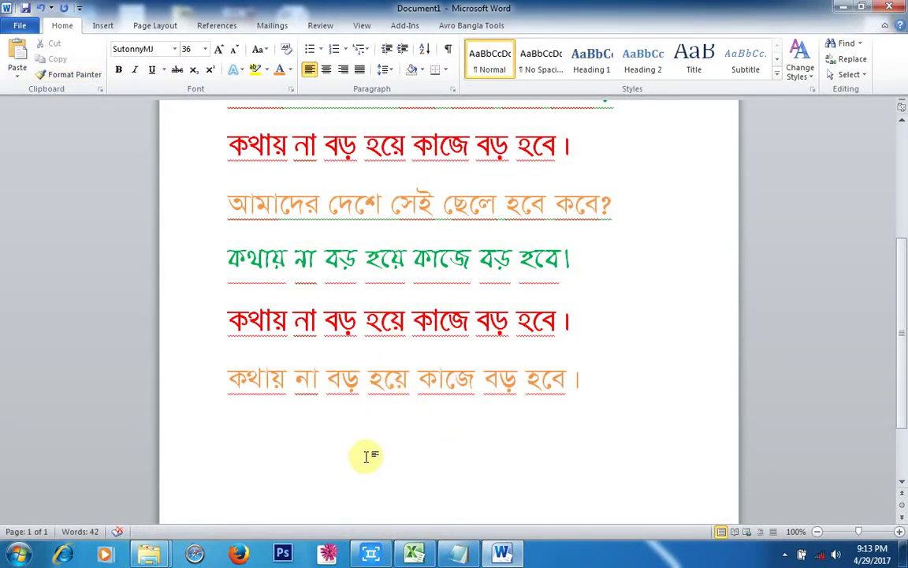
- Return to the top of the page with the caret on the short top line
scroll(387, 248, "up", 2)
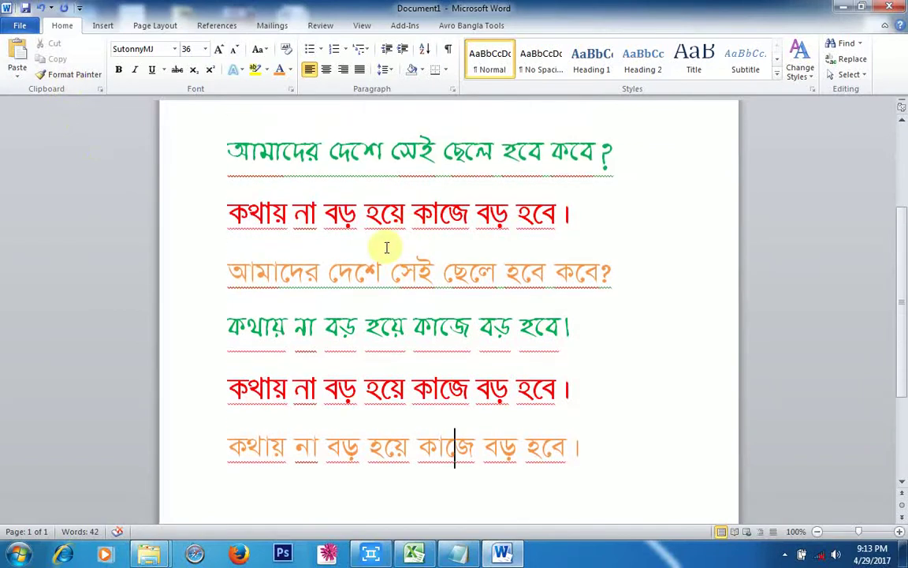
left_click(386, 248)
scroll(394, 276, "up", 3)
scroll(279, 157, "up", 1)
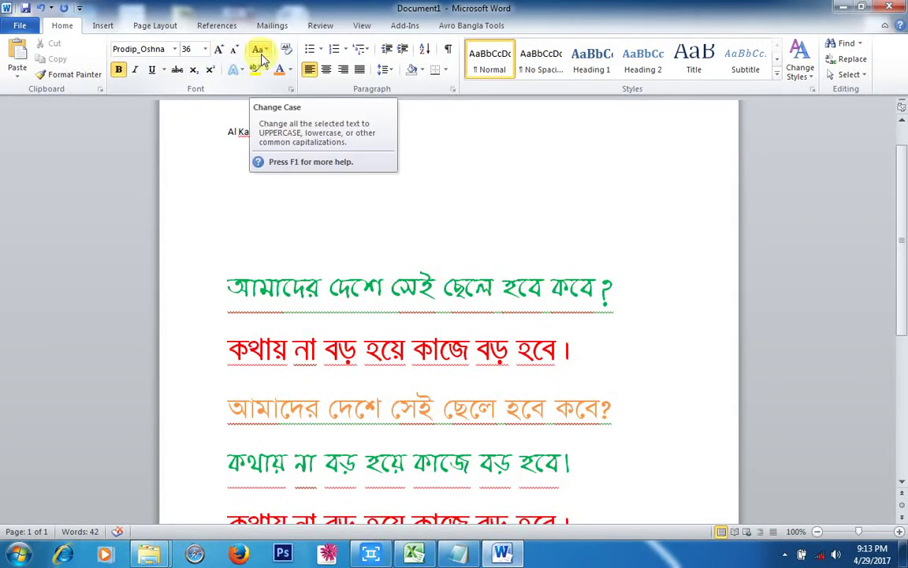
scroll(330, 253, "up", 1)
left_click(290, 188)
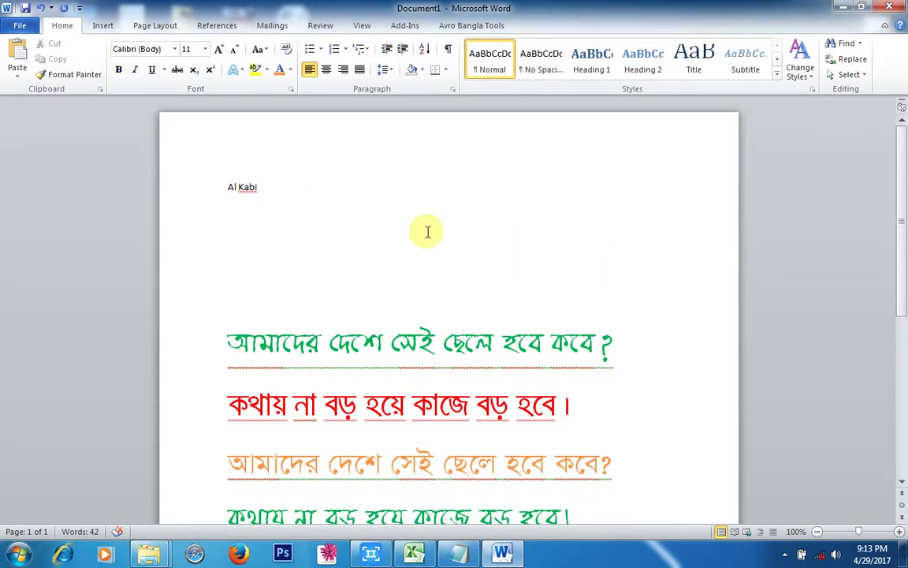
- Add 'The quick brown fox jumps over the lazy dog' below the top line and paste copies under it
key("Return")
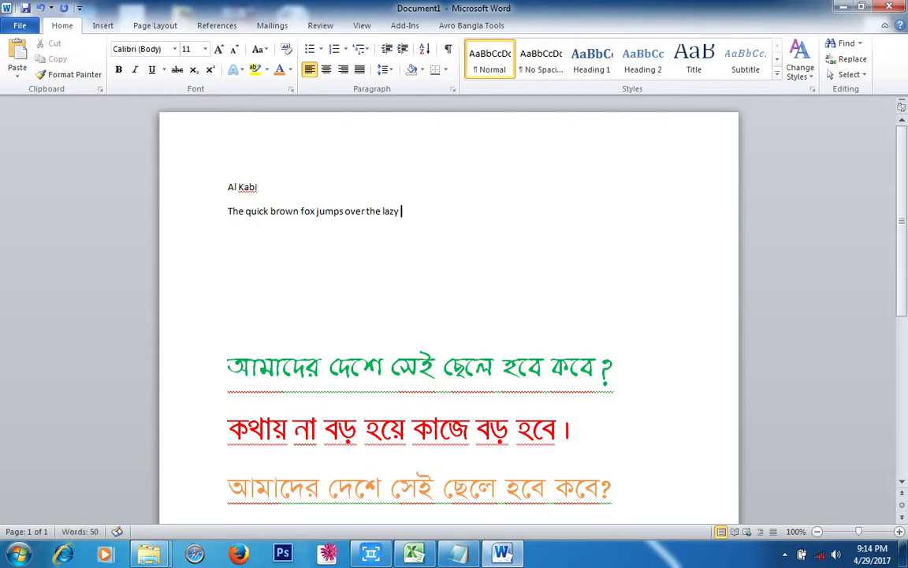
key("Return")
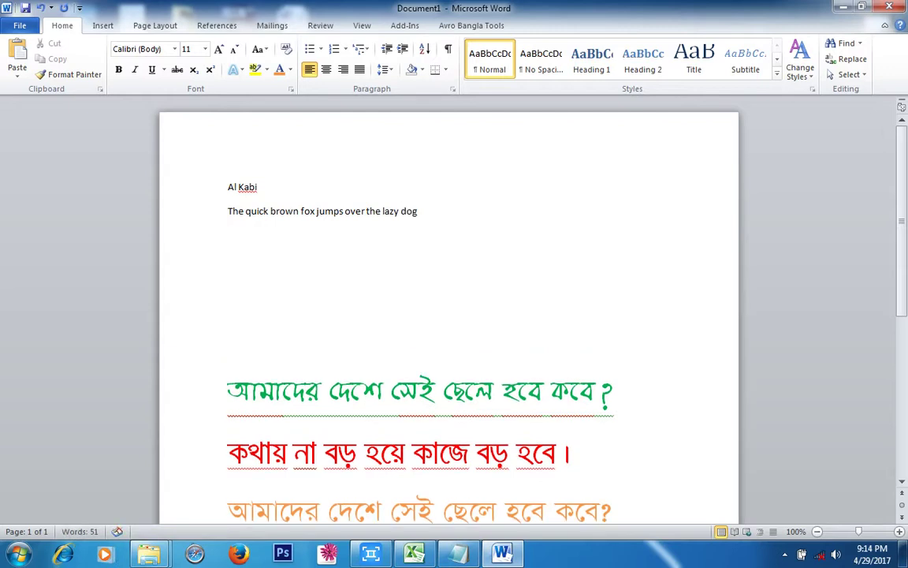
key("Left")
triple_click(394, 211)
key("ctrl+c")
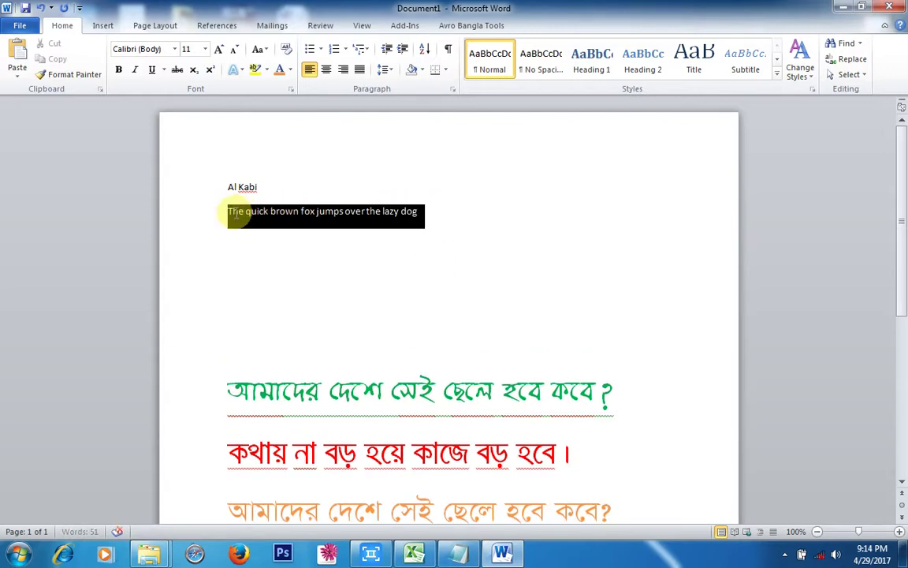
left_click(239, 234)
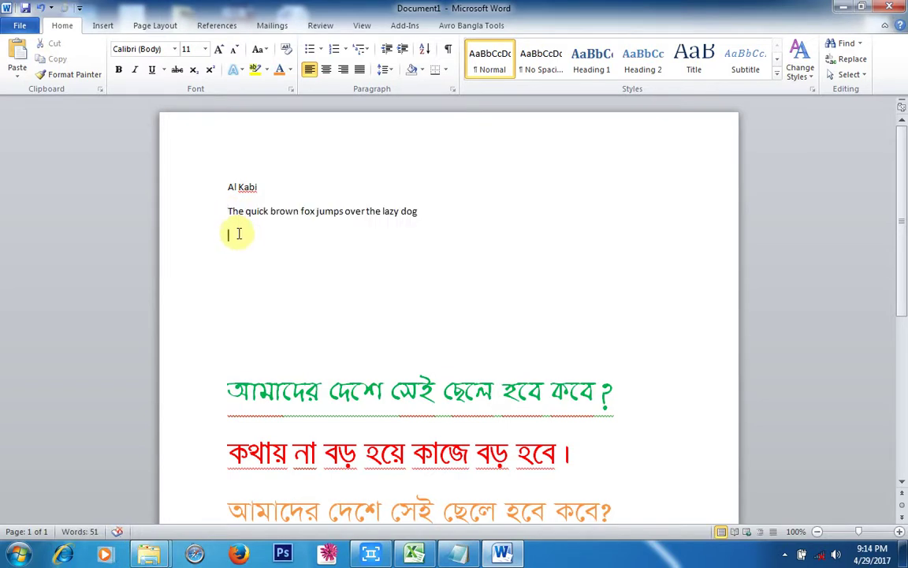
key("ctrl+v")
key("ctrl+v")
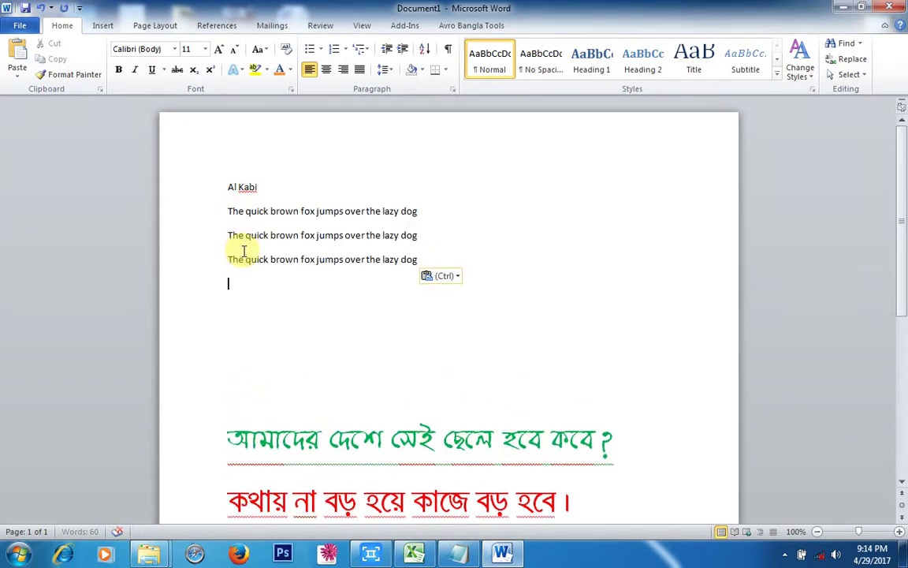
key("ctrl+v")
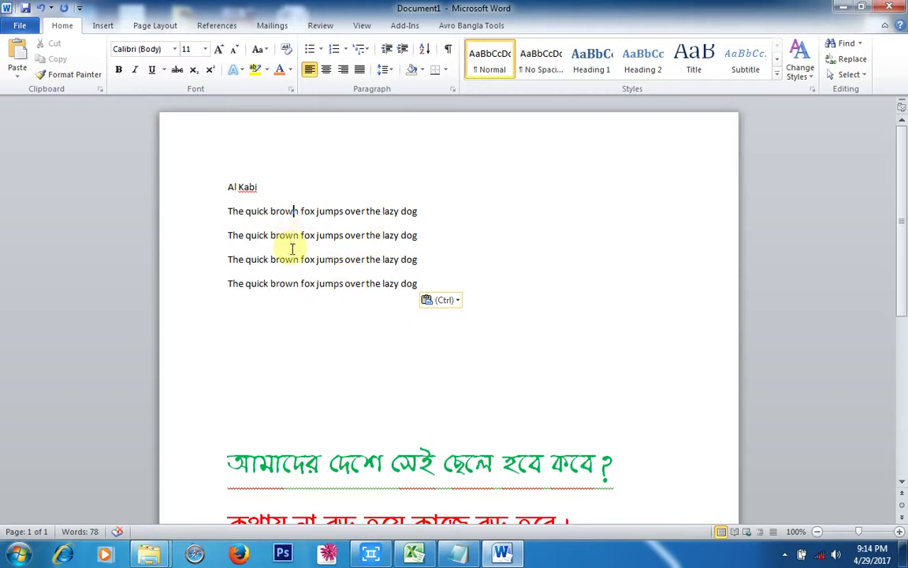
- Change the first fox sentence to lowercase
left_click(331, 210)
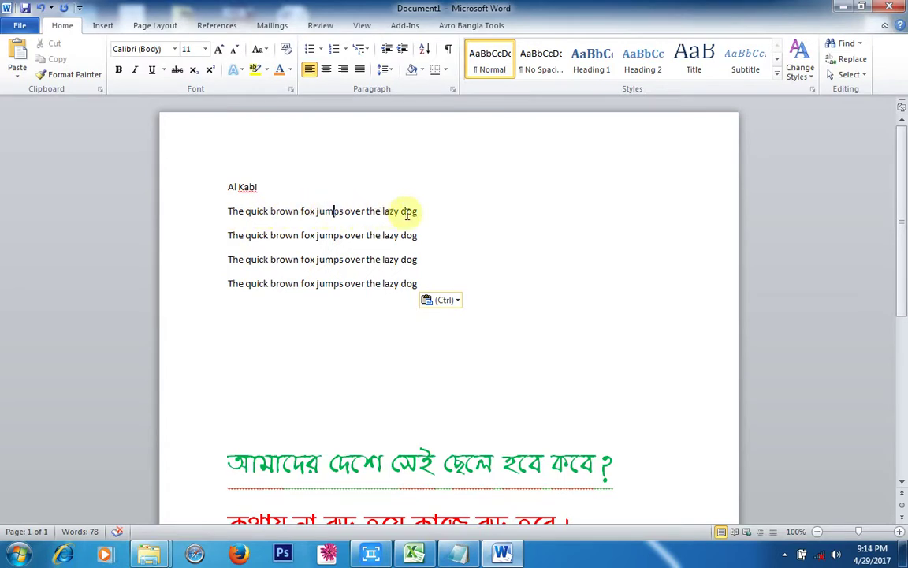
left_click_drag(418, 211, 211, 205)
left_click(265, 51)
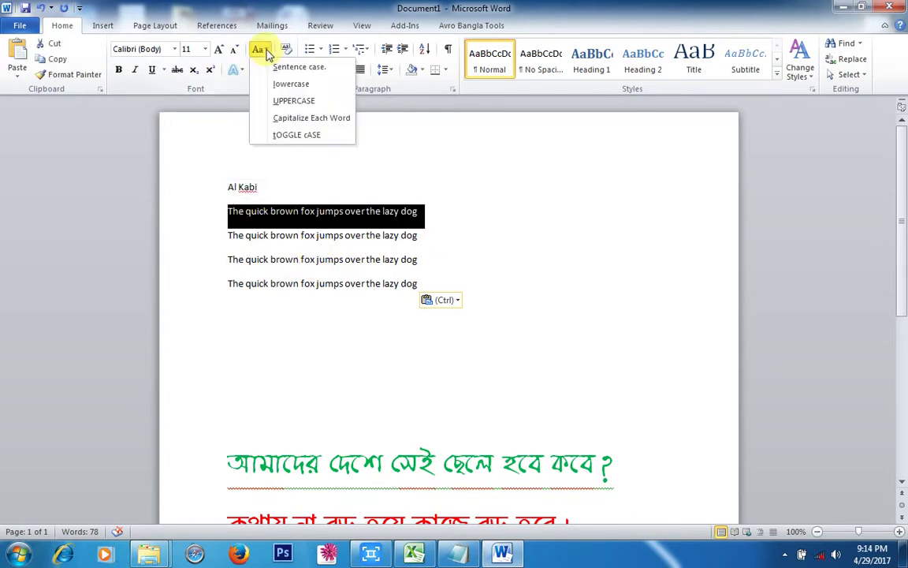
left_click(290, 83)
left_click(238, 227)
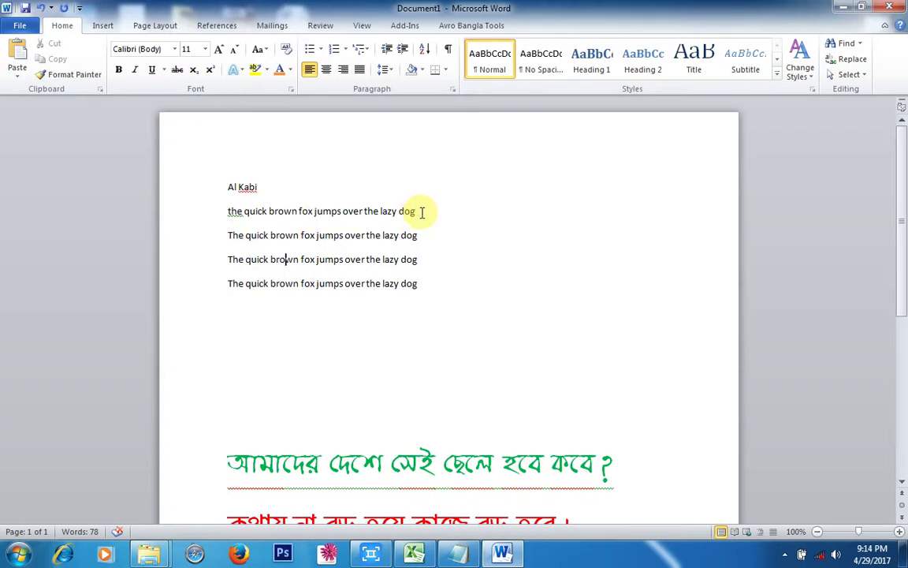
- Change the second fox sentence to UPPERCASE
left_click_drag(421, 239, 209, 227)
left_click(259, 51)
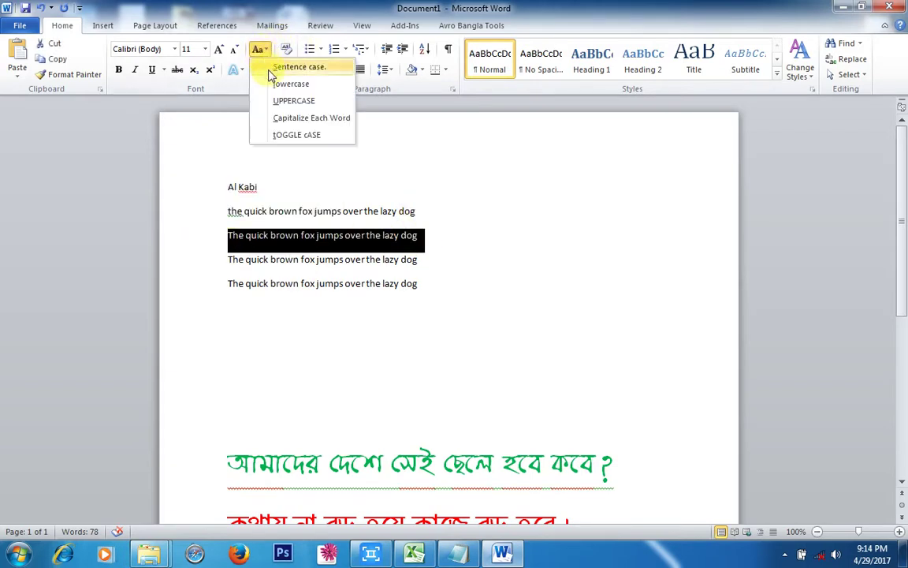
left_click(280, 105)
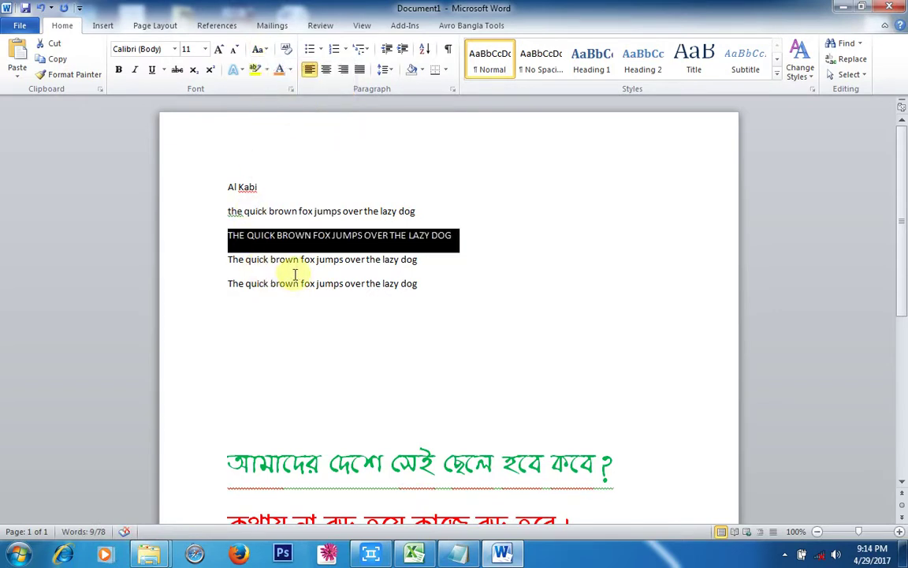
left_click(268, 246)
left_click(298, 260)
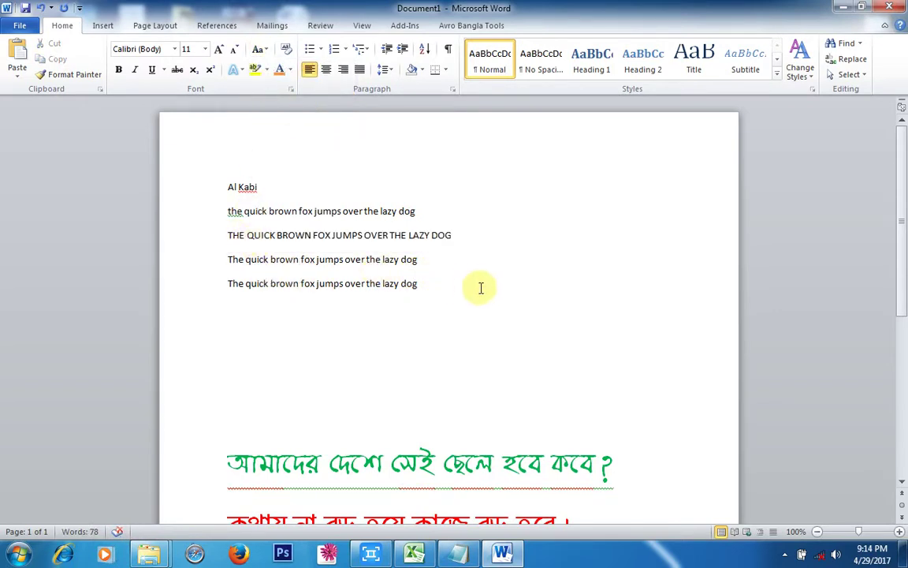
scroll(481, 285, "up", 3)
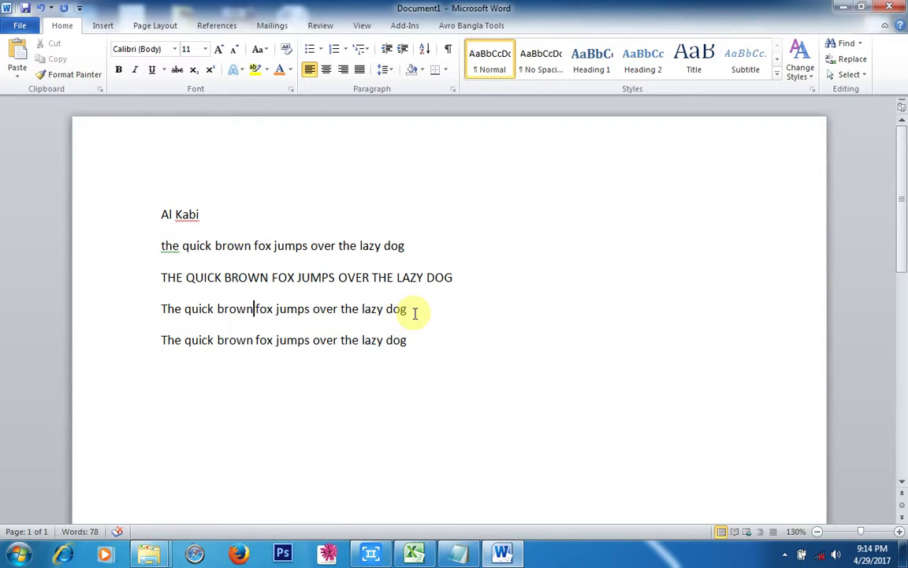
- Change the fourth sample line to Capitalize Each Word: 'The Quick Brown Fox Jumps Over The Lazy Dog'
left_click_drag(452, 310, 141, 317)
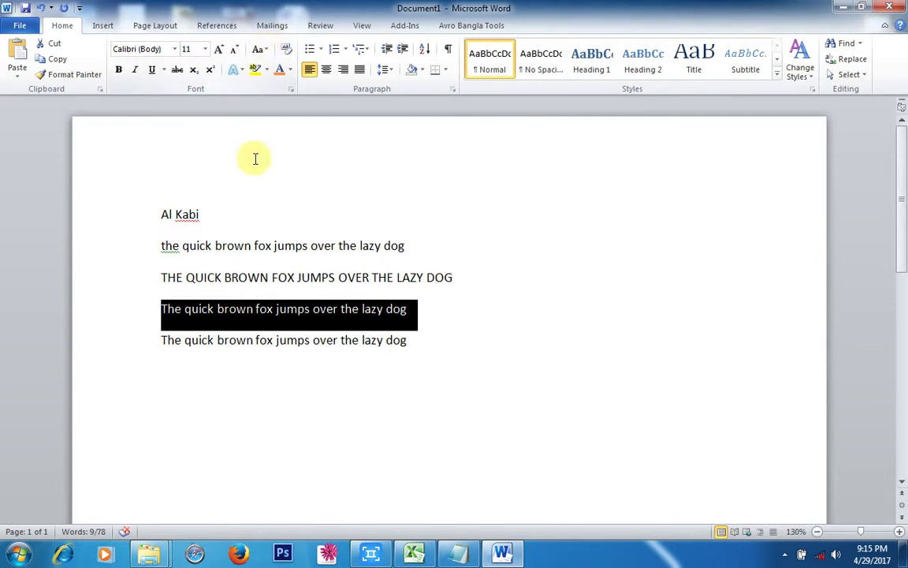
left_click(267, 50)
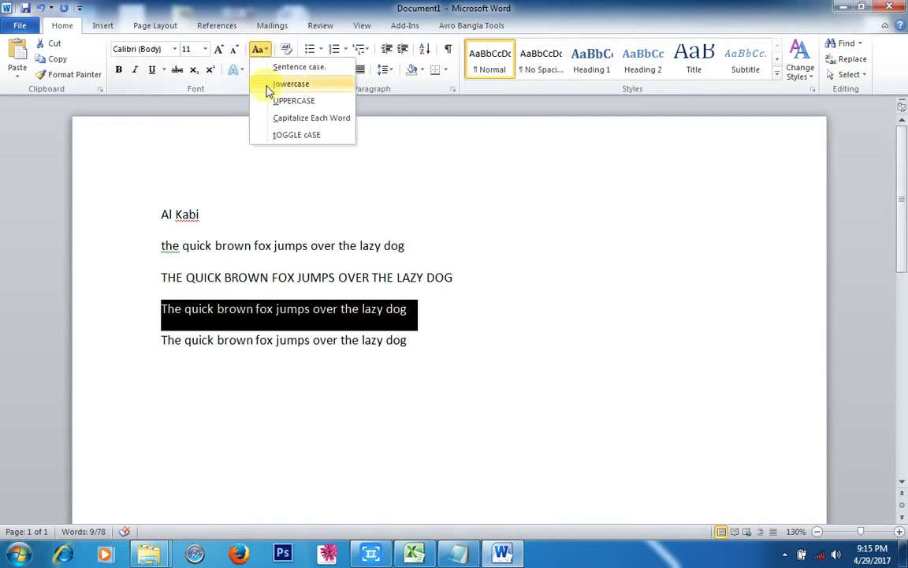
left_click(321, 118)
left_click(294, 355)
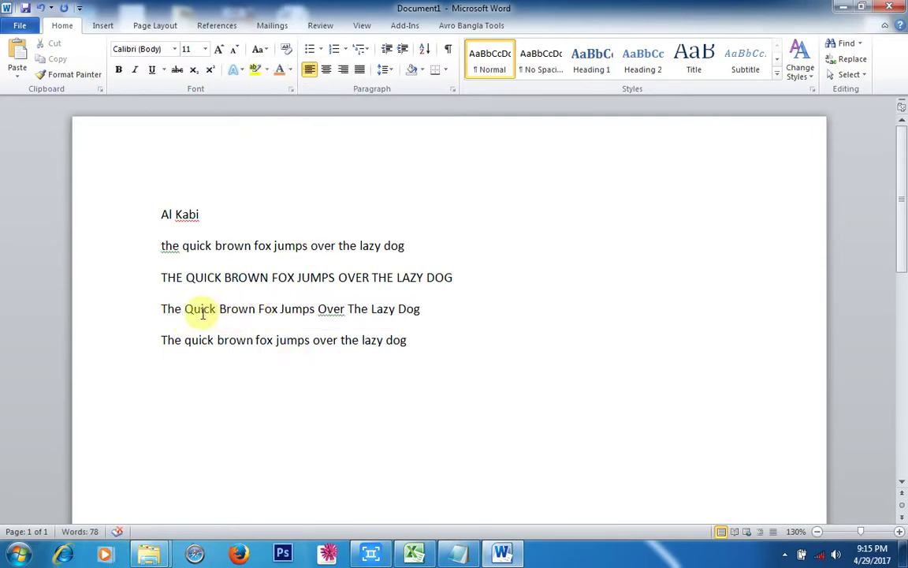
- Apply tOGGLE cASE to the last sample line so it reads 'tHE QUICK BROWN FOX JUMPS OVER THE LAZY DOG'
left_click_drag(437, 353, 139, 336)
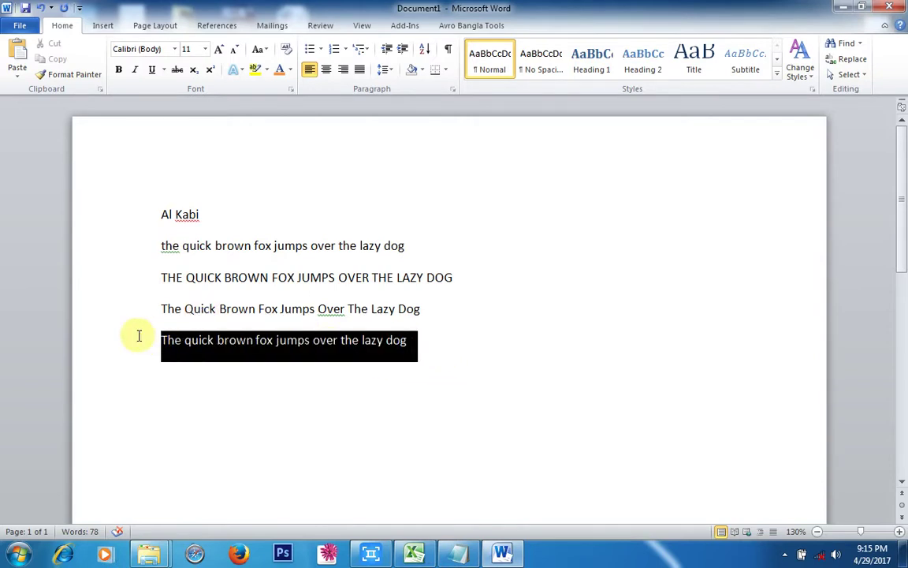
left_click(267, 52)
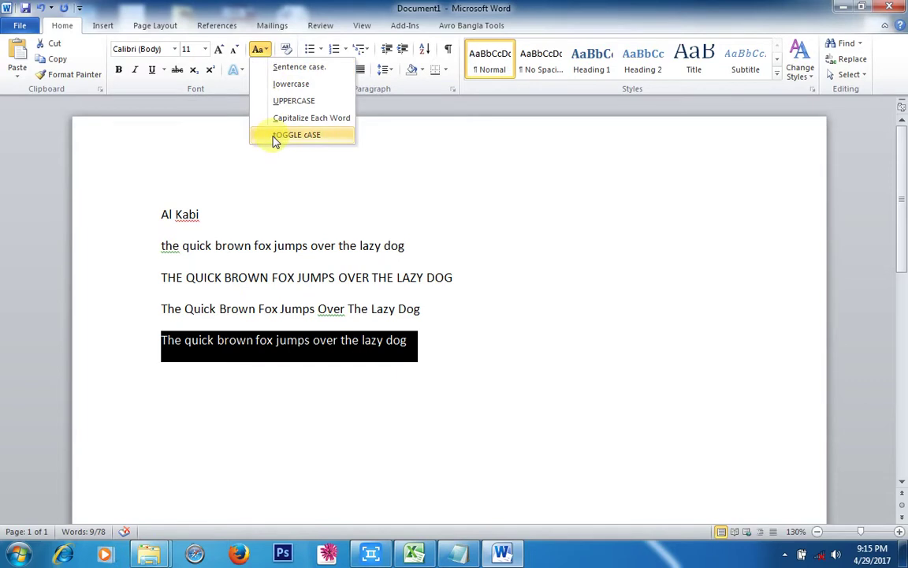
left_click(296, 135)
left_click(220, 341)
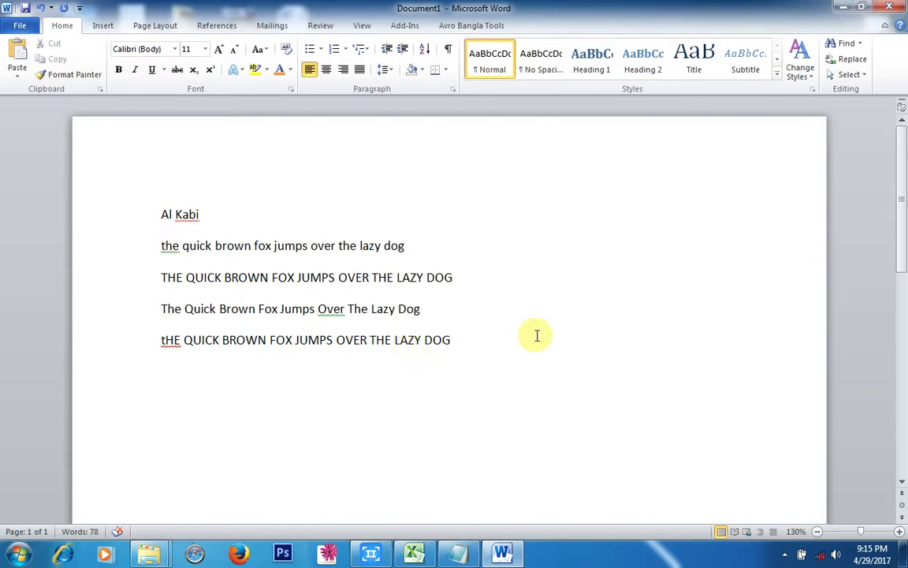
left_click(257, 341)
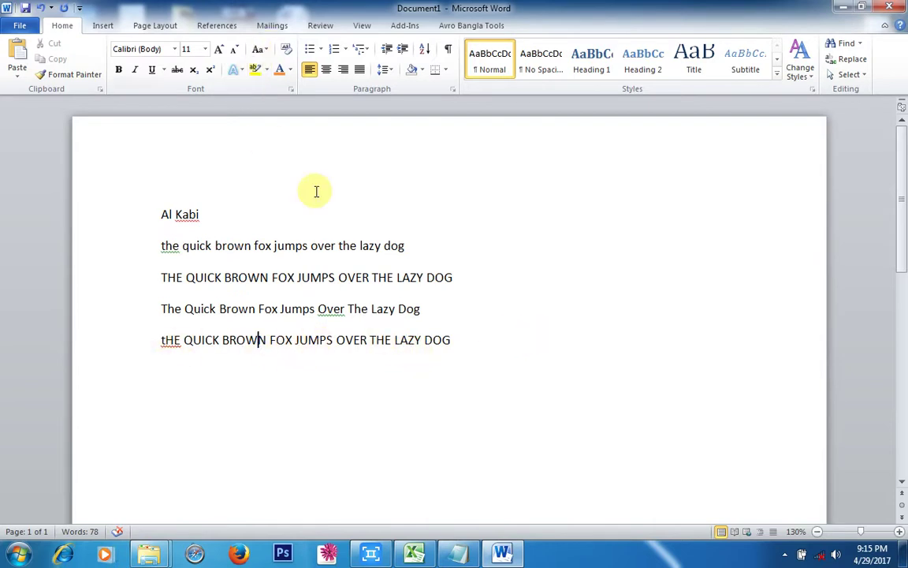
- Show the hidden notification area icons in the taskbar
left_click(784, 554)
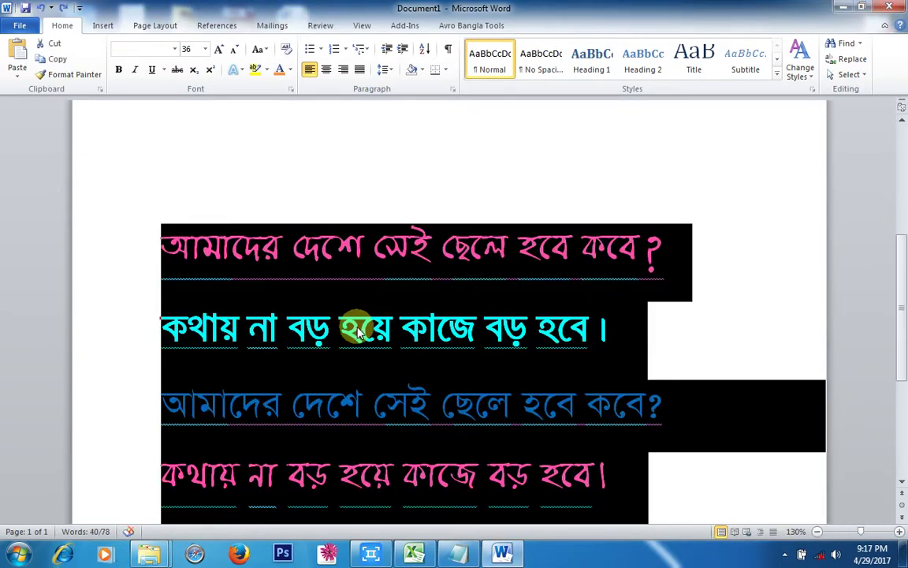
- Clear all formatting from the selected Bangla lines, leaving them as plain text
scroll(357, 327, "down", 4)
scroll(361, 324, "up", 3)
left_click(287, 49)
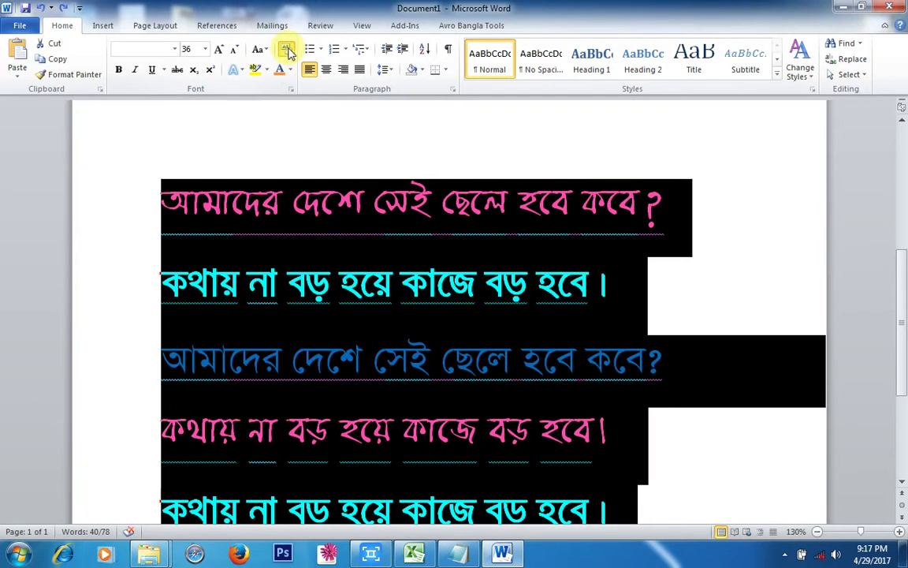
scroll(258, 310, "up", 2)
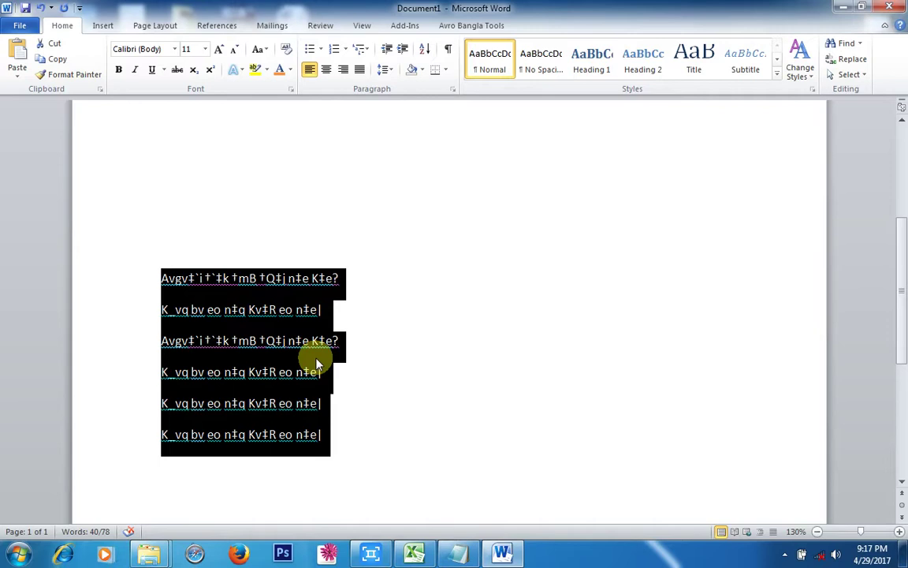
scroll(456, 308, "up", 4)
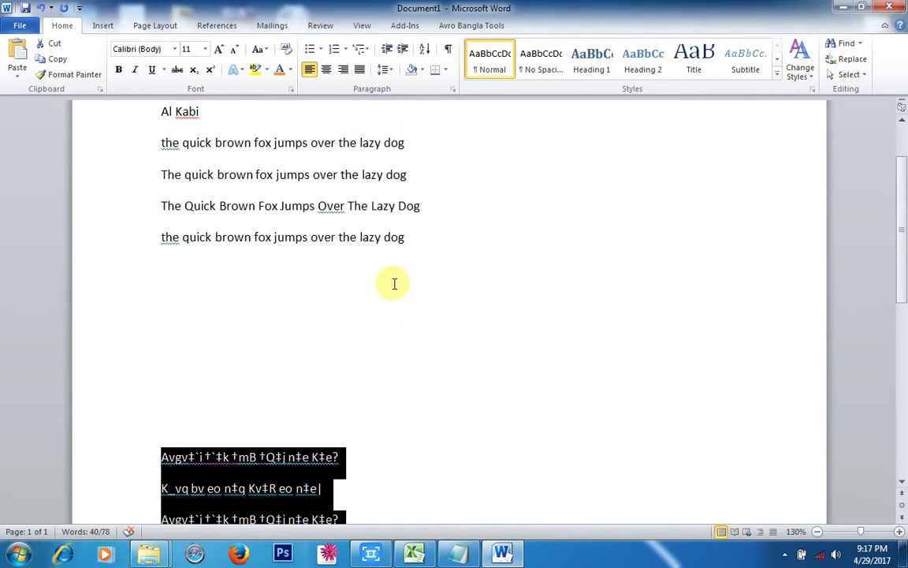
left_click(335, 237)
- Undo the clearing with Ctrl+Z to restore the green, red and orange Bangla fonts, then place the cursor in the red line
scroll(173, 132, "up", 1)
left_click_drag(163, 150, 471, 287)
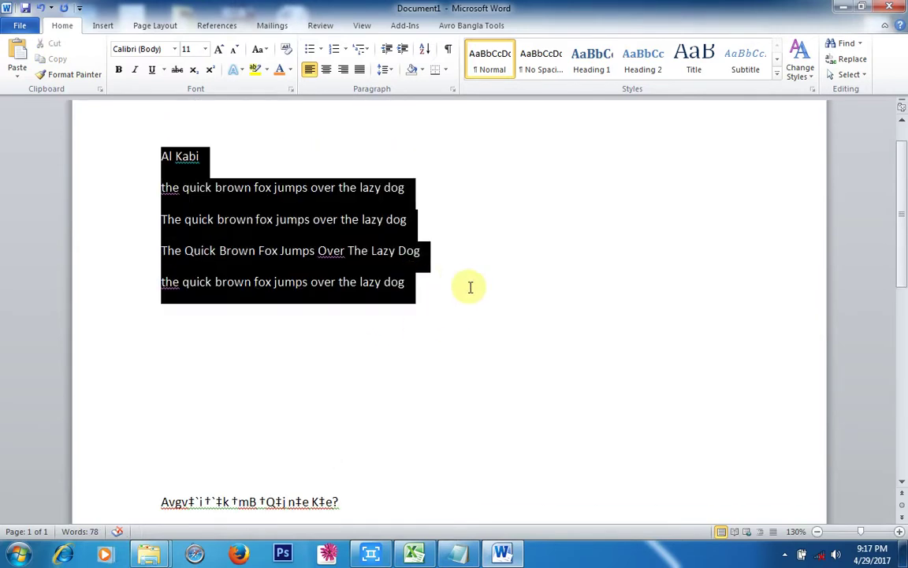
left_click(406, 224)
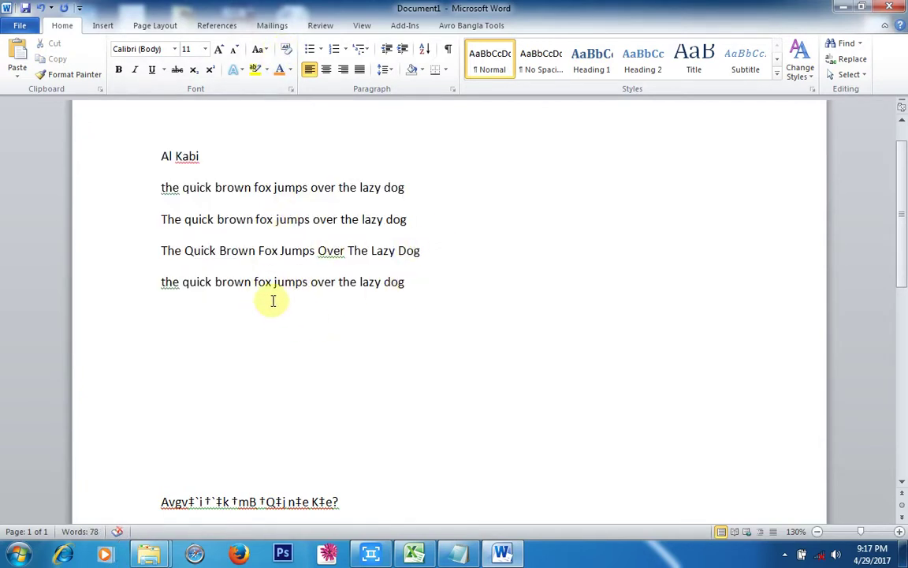
scroll(236, 331, "down", 5)
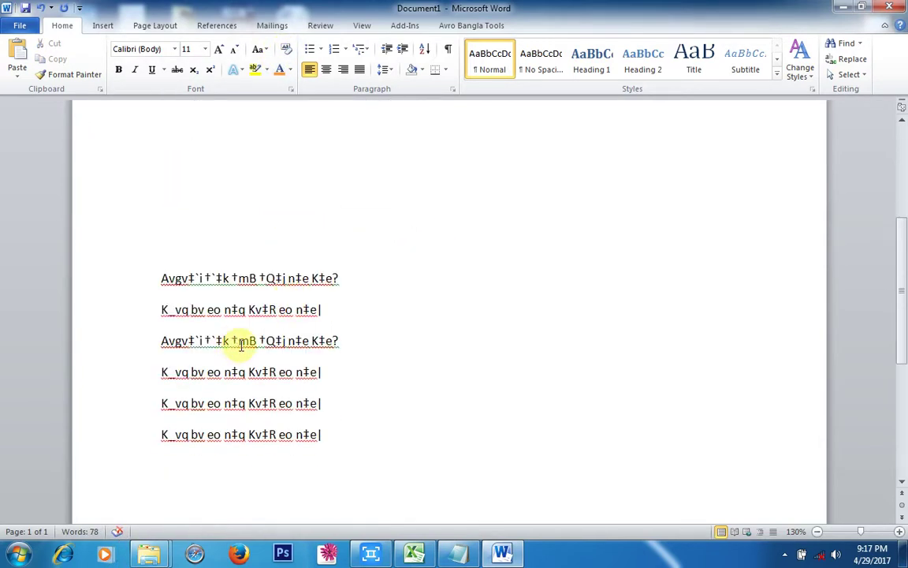
key("ctrl+z")
scroll(288, 333, "up", 2)
left_click(247, 279)
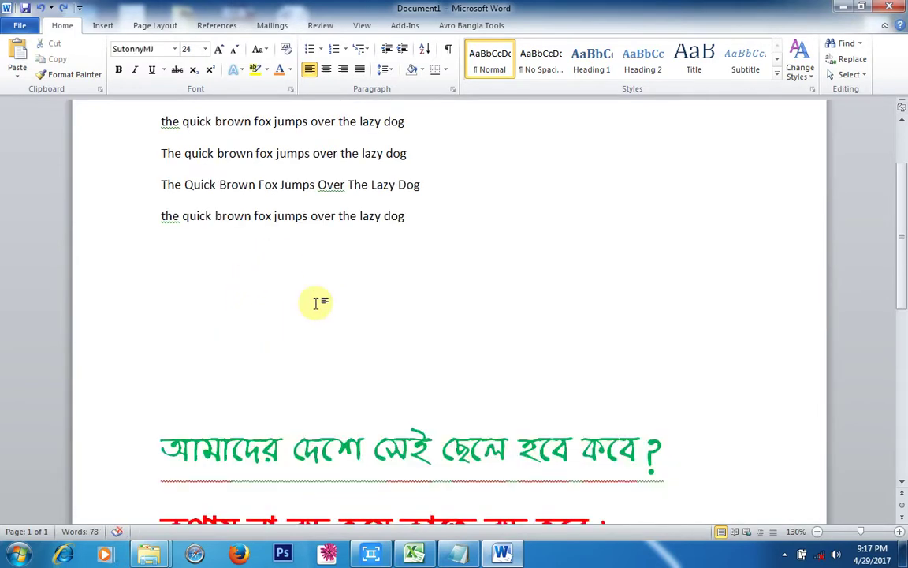
scroll(331, 315, "down", 4)
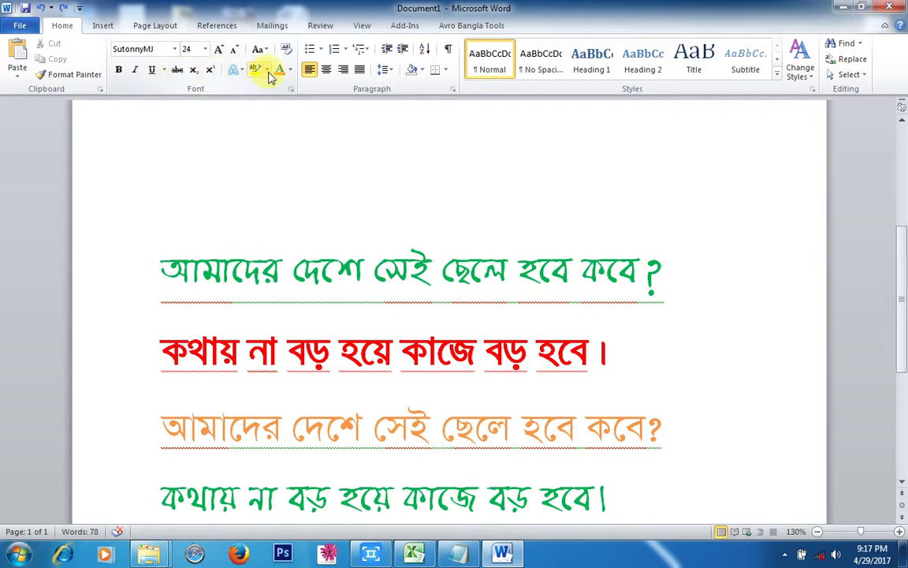
left_click(329, 339)
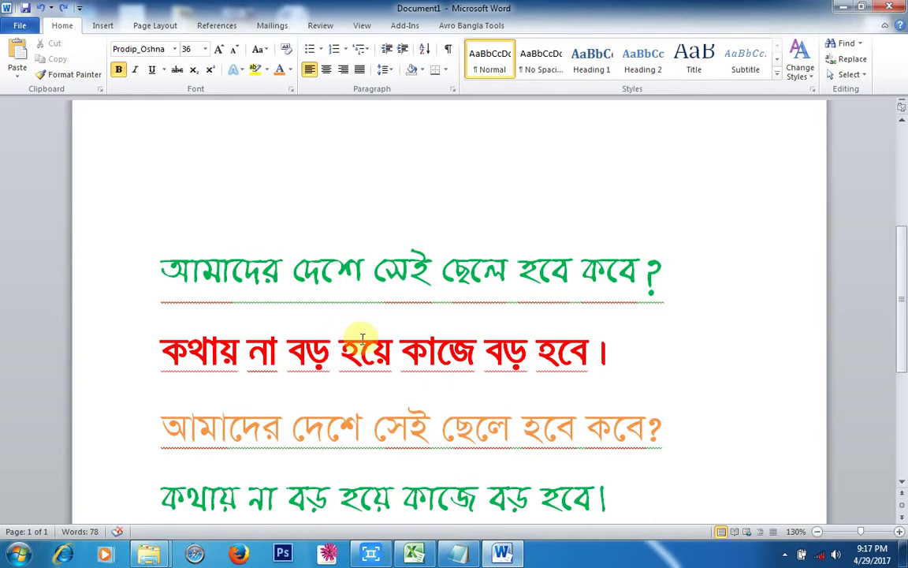
left_click(394, 341)
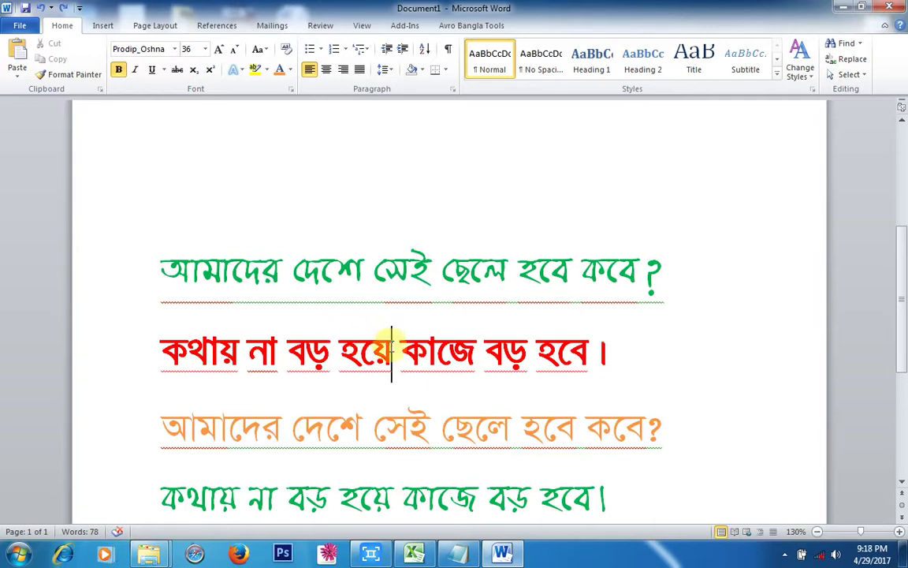
- Minimize Word and open the desktop presentation in PowerPoint's Reading View
left_click(842, 8)
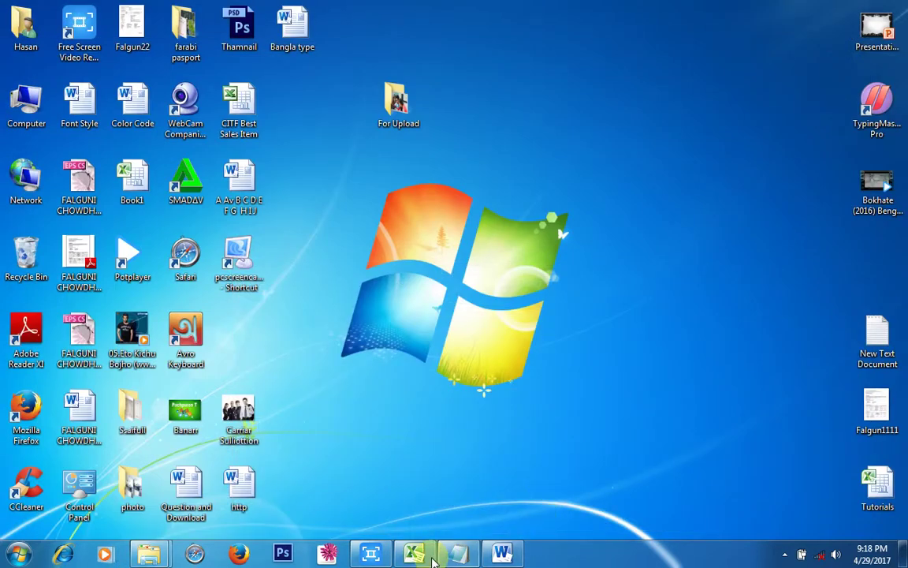
double_click(875, 27)
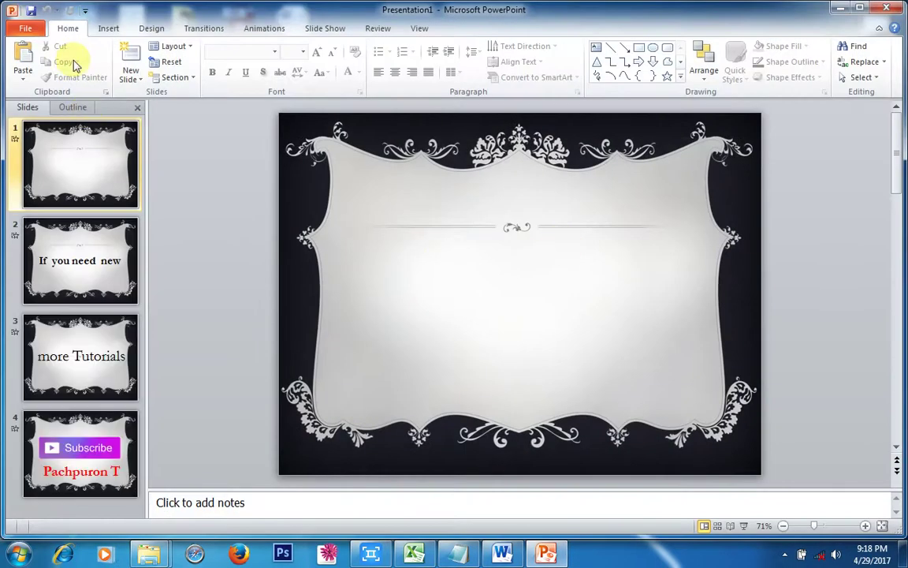
left_click(420, 29)
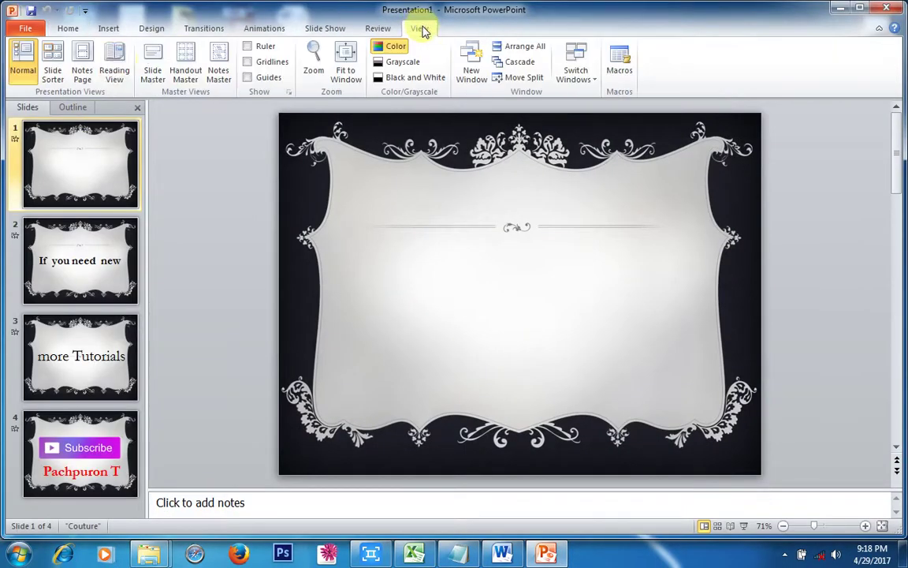
left_click(115, 62)
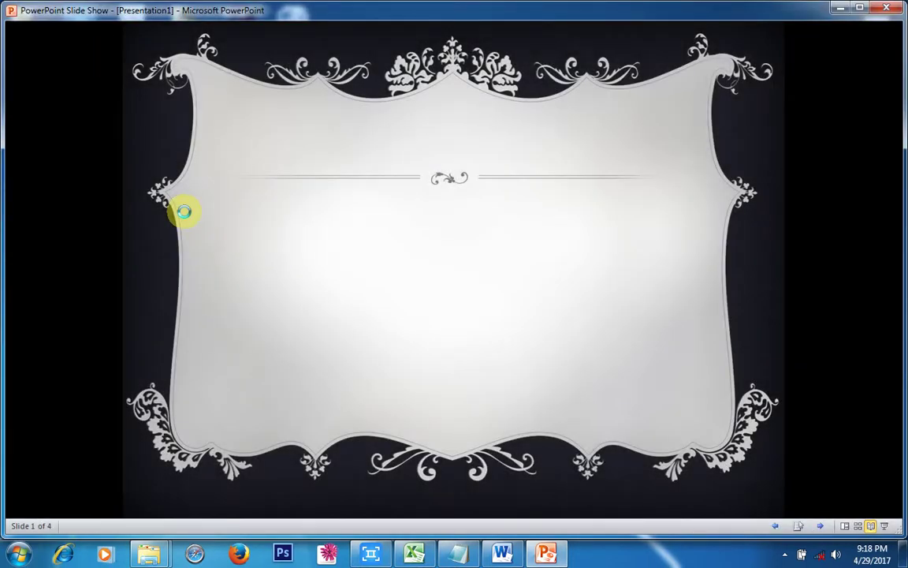
- Advance through the slides to slide 4 of 4, the Subscribe slide
left_click(183, 211)
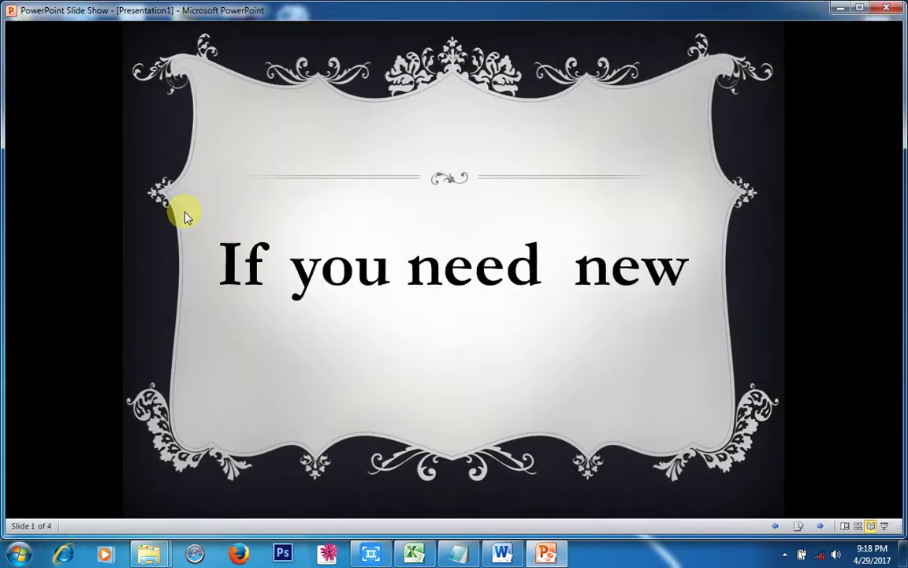
left_click(184, 211)
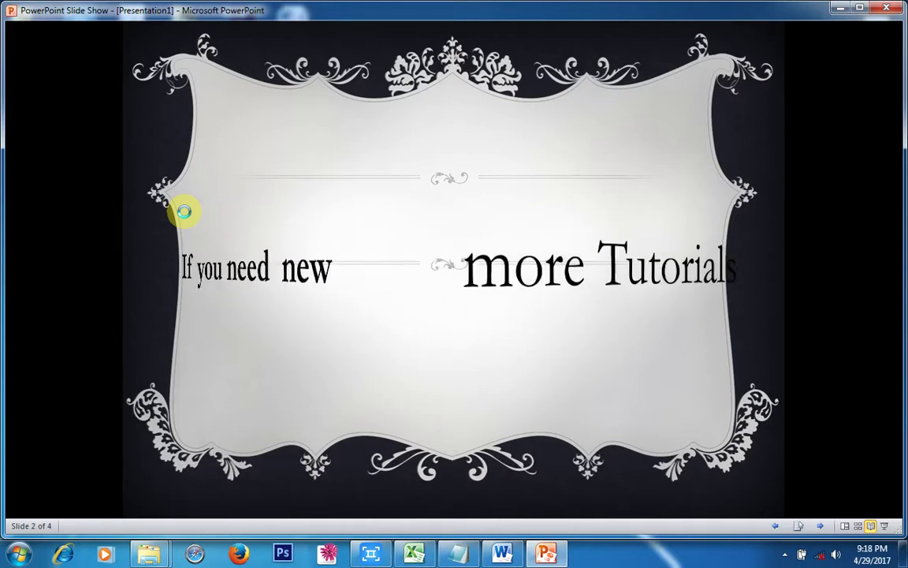
left_click(184, 212)
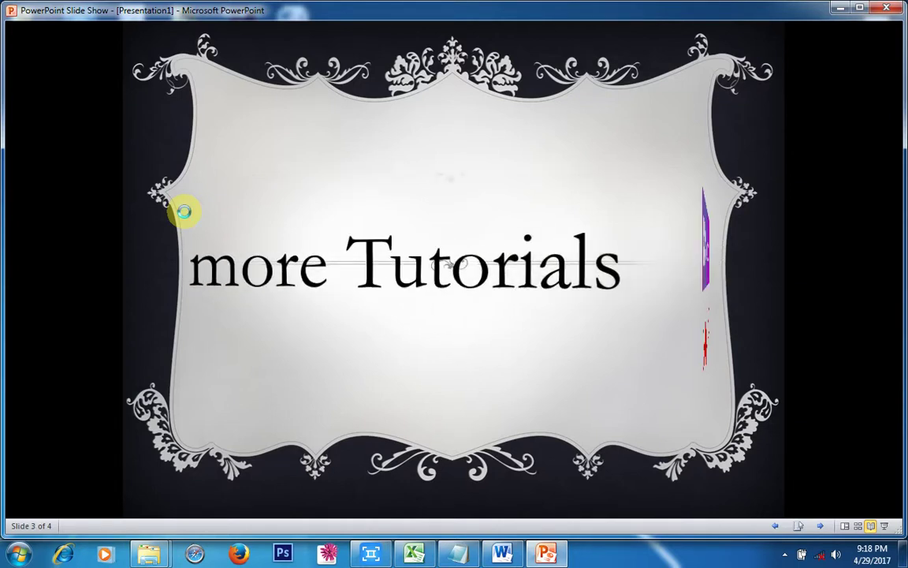
left_click(186, 217)
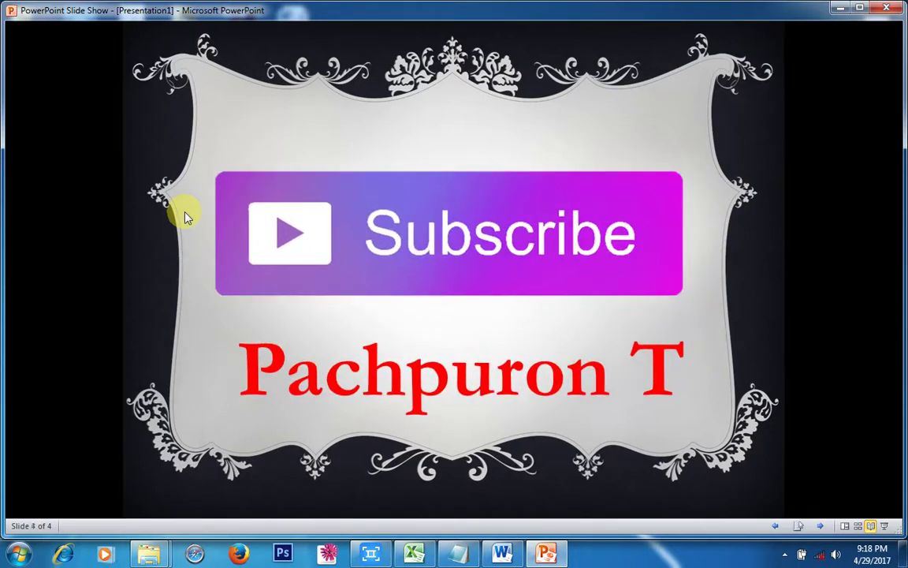
left_click(785, 554)
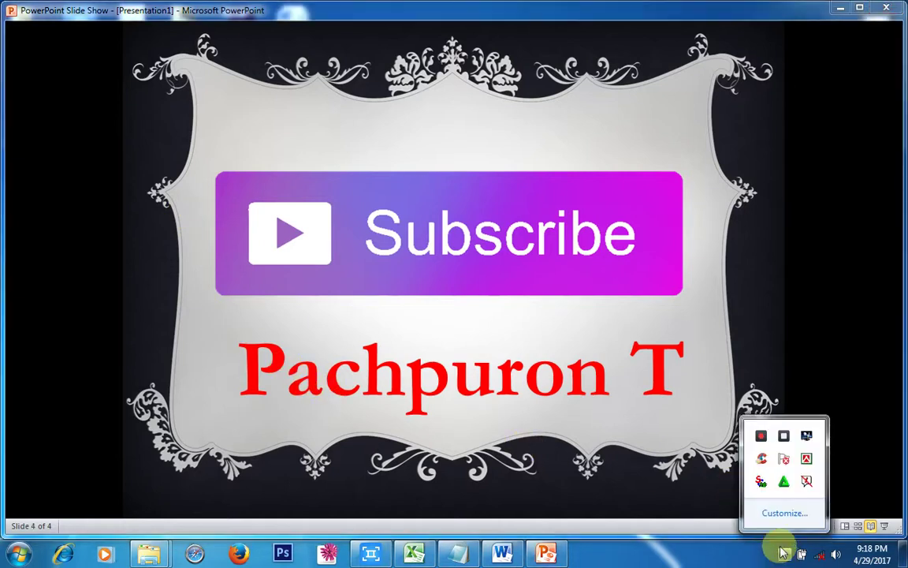